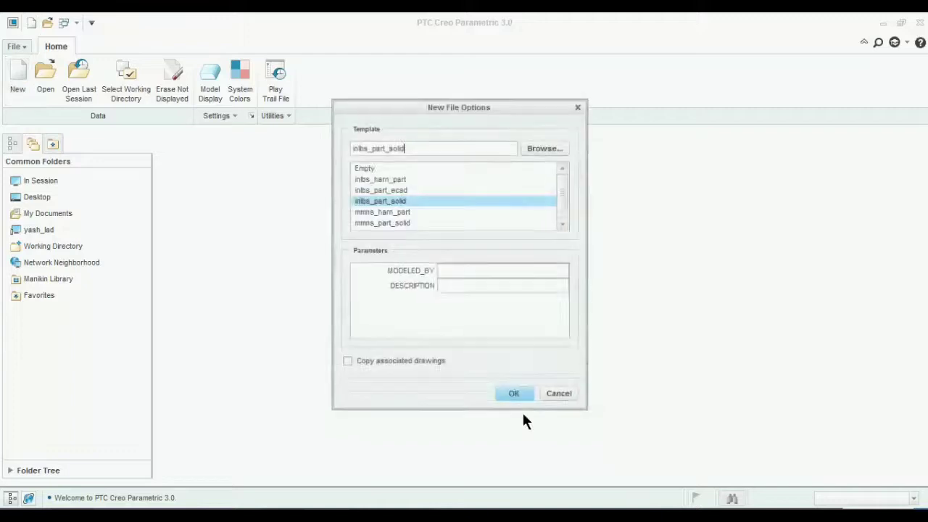
# Create the part from the mmns_part_solid template, filling the MODELED_BY parameter with the modeler's name.
pyautogui.click(390, 227)
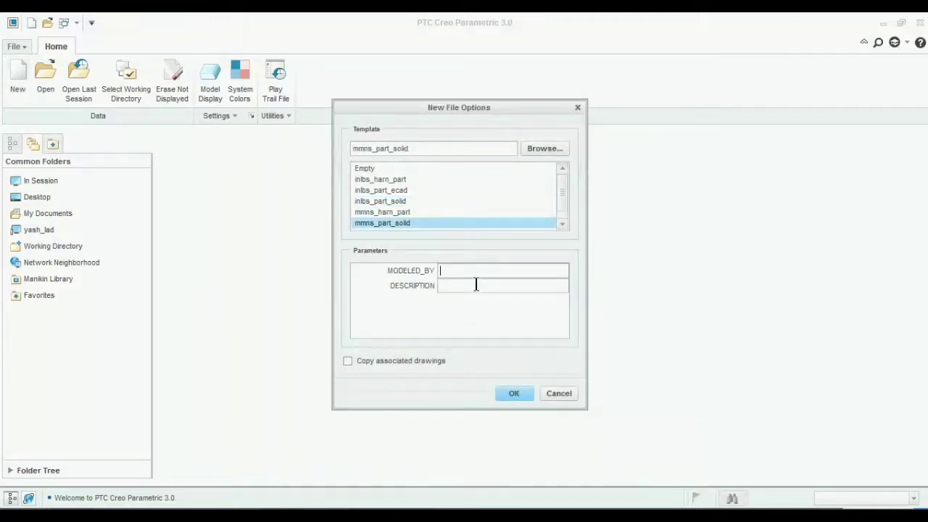
pyautogui.write('Yash_Lad')
pyautogui.click(505, 397)
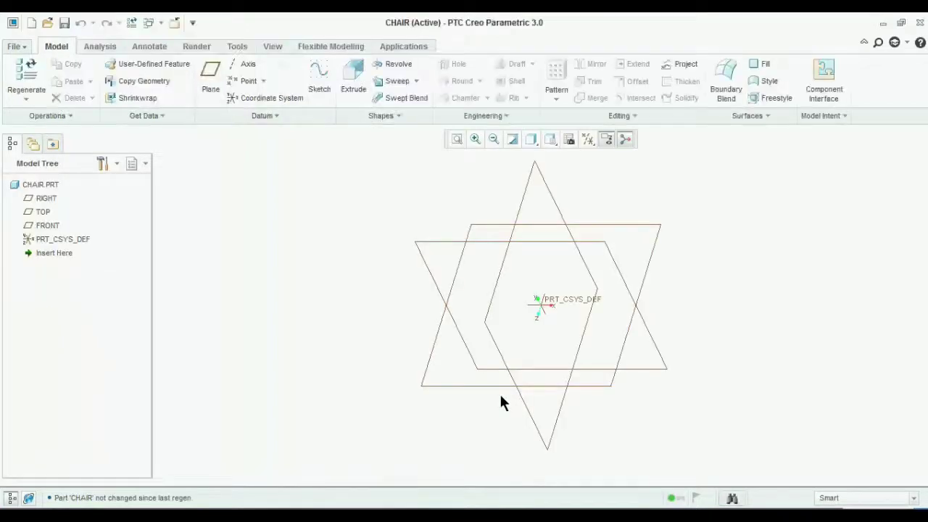
# Start an extrude sketch on the TOP plane and draw a center rectangle about 535 mm square at the origin.
pyautogui.click(361, 92)
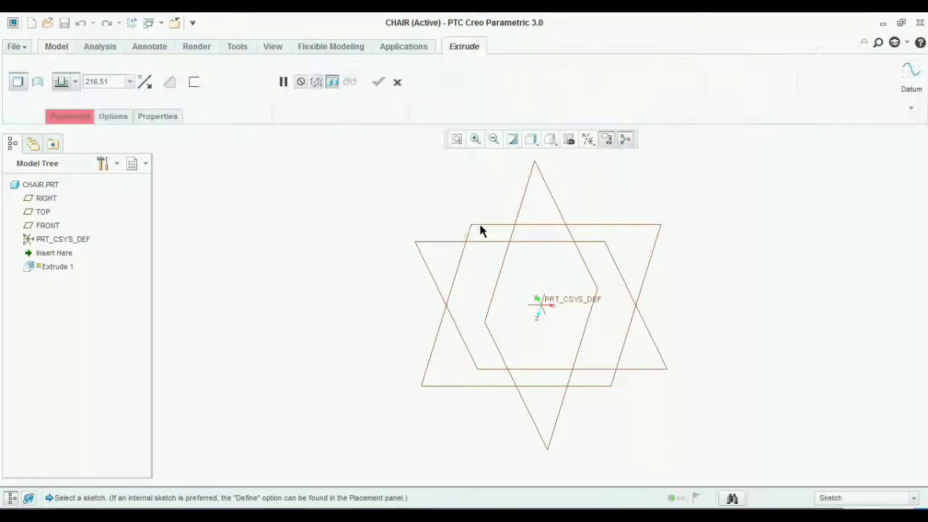
pyautogui.click(484, 228)
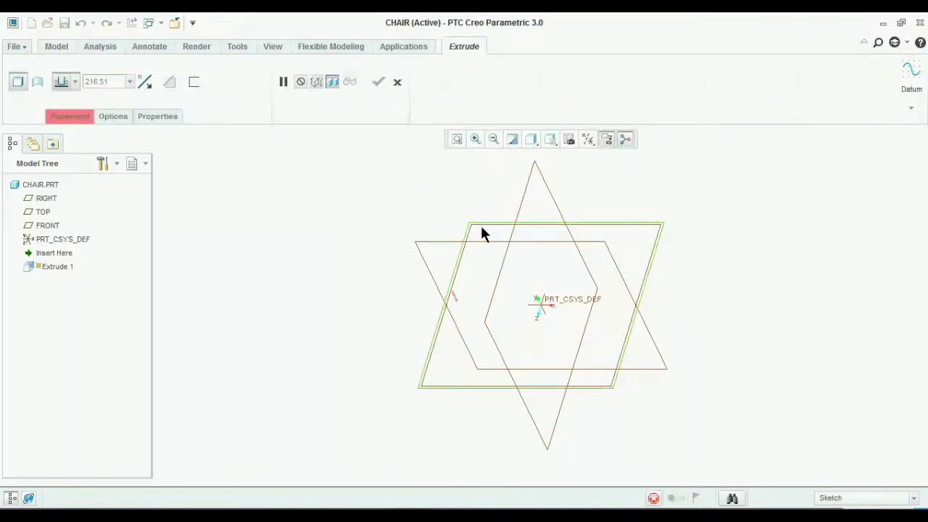
pyautogui.click(601, 141)
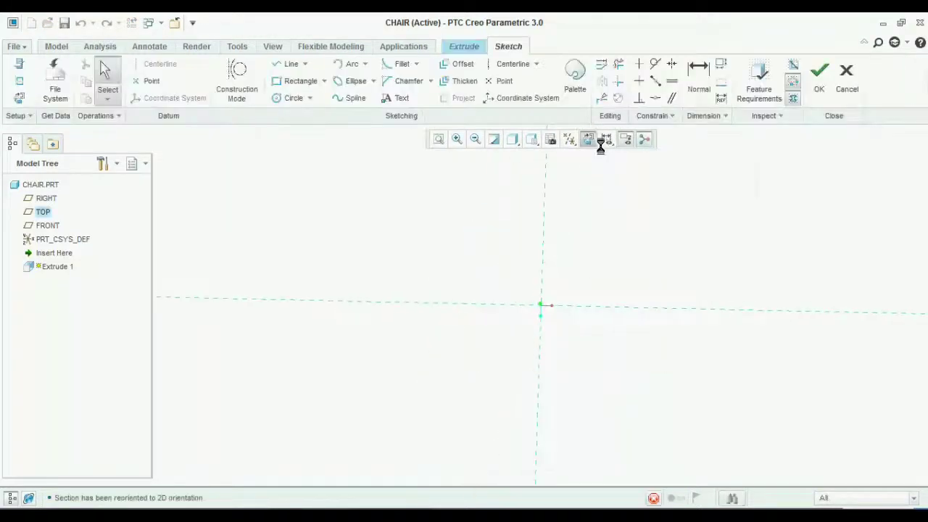
pyautogui.click(324, 81)
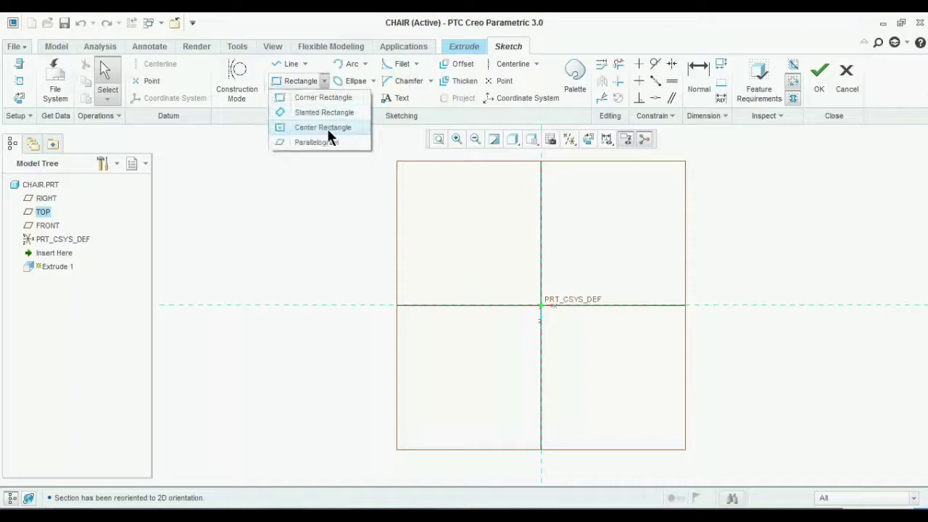
pyautogui.click(326, 128)
pyautogui.click(540, 305)
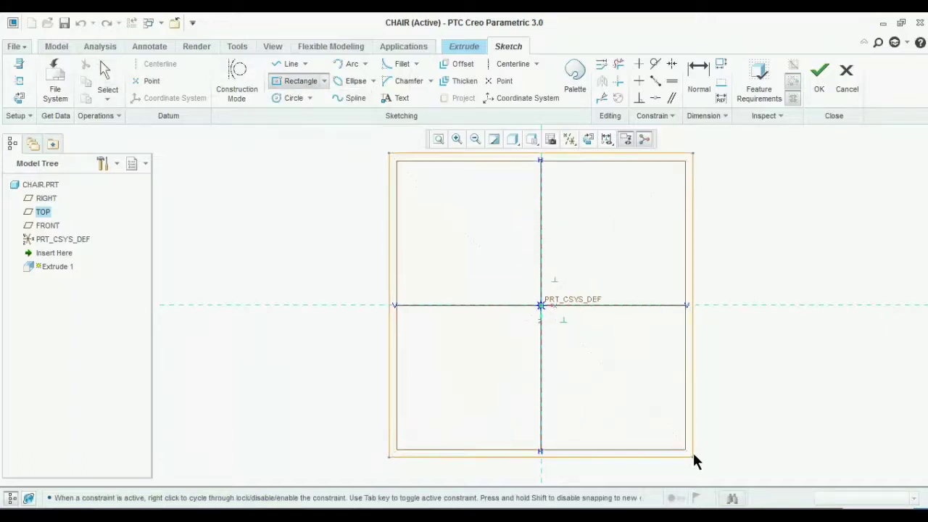
pyautogui.click(693, 455)
pyautogui.middleClick(727, 400)
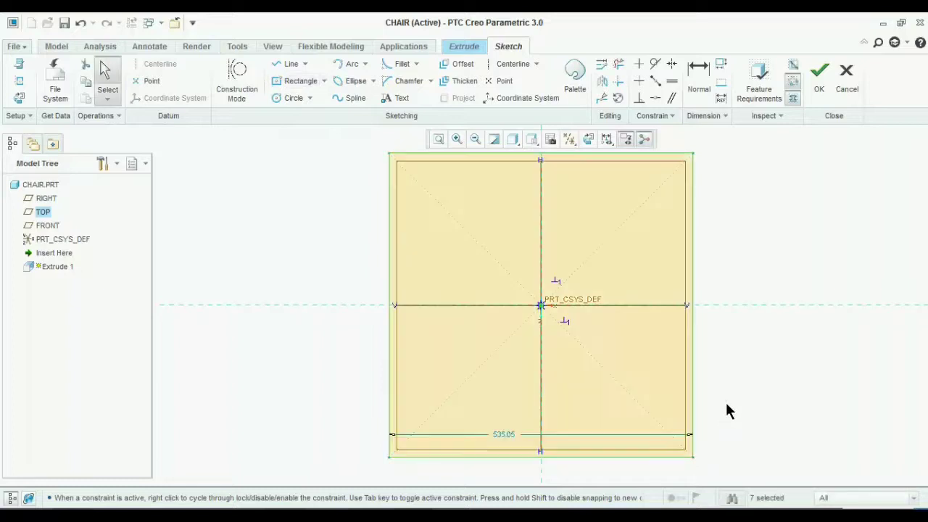
# Set the square's side length to 550 mm and finish the sketch.
pyautogui.doubleClick(503, 437)
pyautogui.write('5')
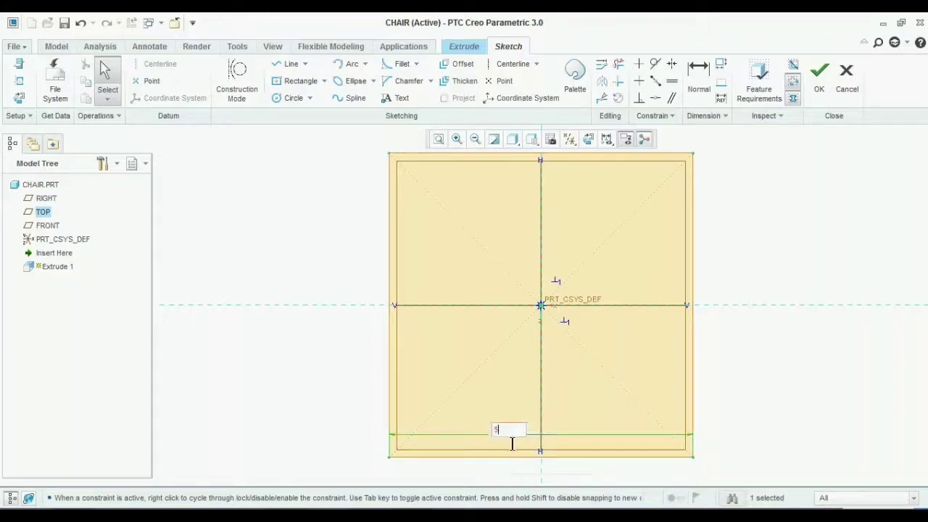
pyautogui.write('50')
pyautogui.press('Return')
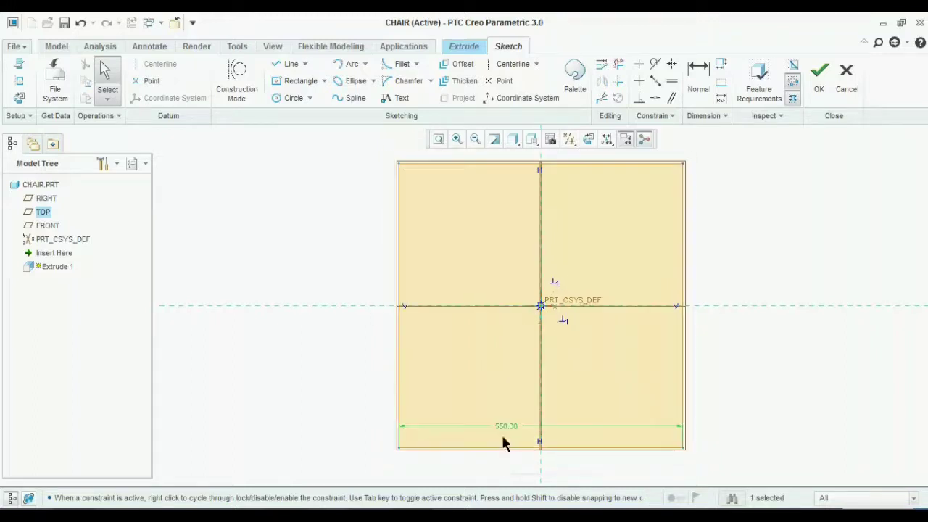
pyautogui.click(819, 89)
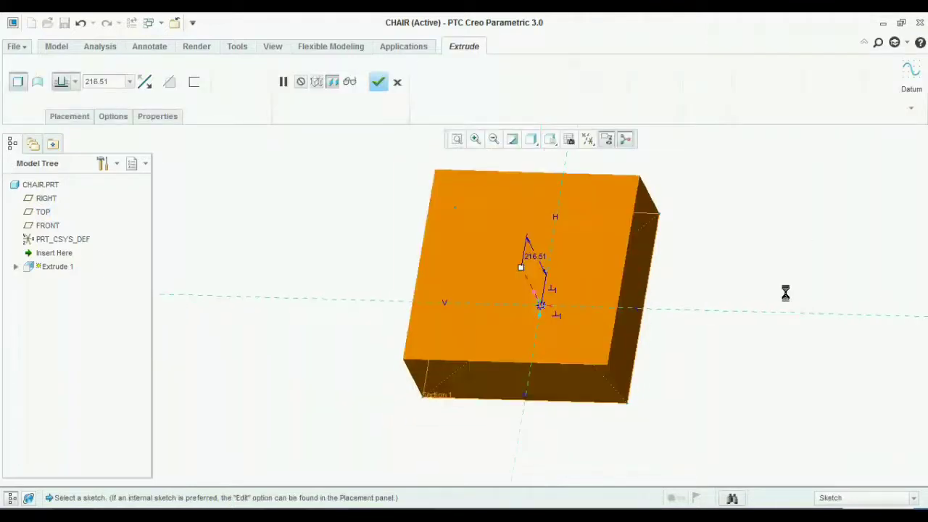
# Set the extrusion depth to 200 mm.
pyautogui.click(107, 84)
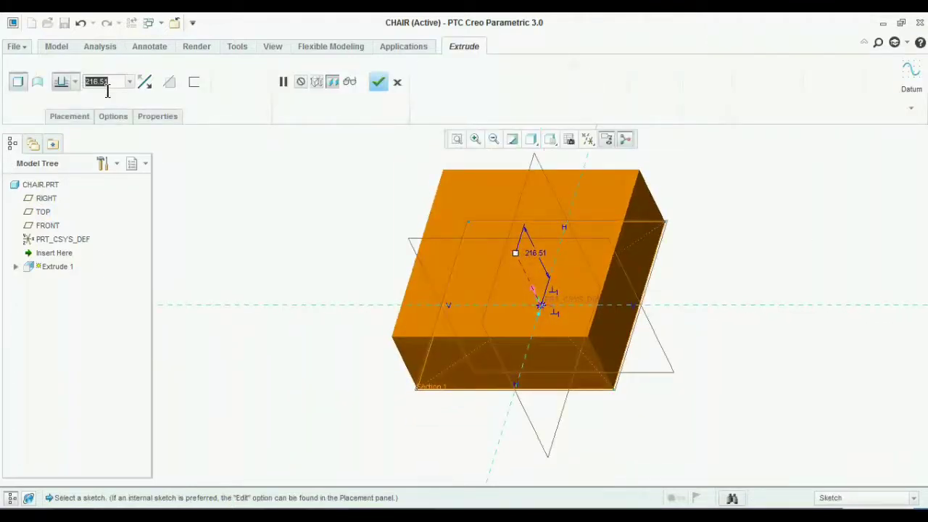
pyautogui.write('200')
pyautogui.press('Return')
# Extrude the square to a depth of 100 mm and complete the feature.
pyautogui.doubleClick(107, 90)
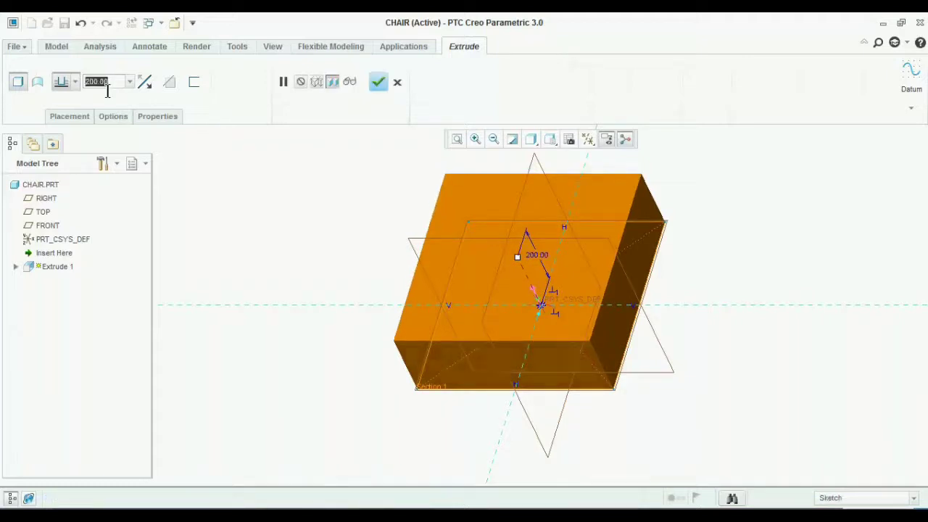
pyautogui.write('100')
pyautogui.press('Return')
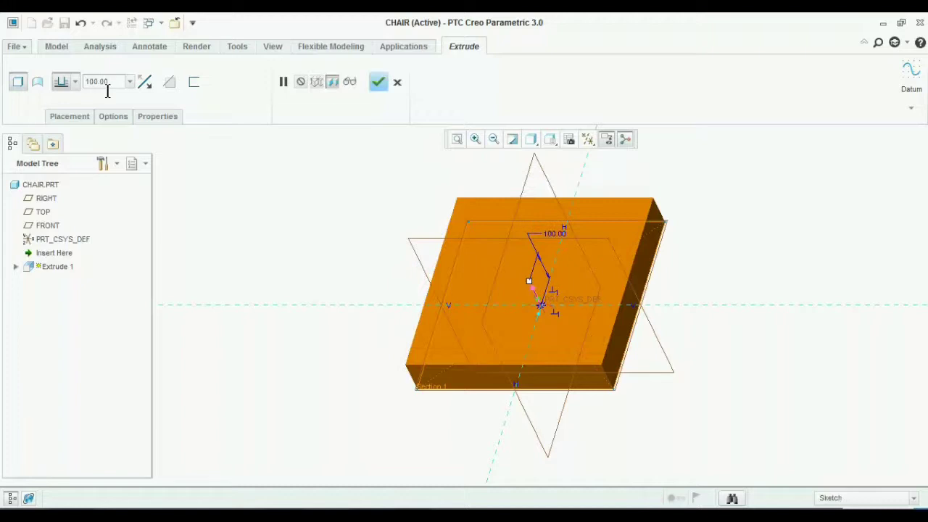
pyautogui.click(377, 82)
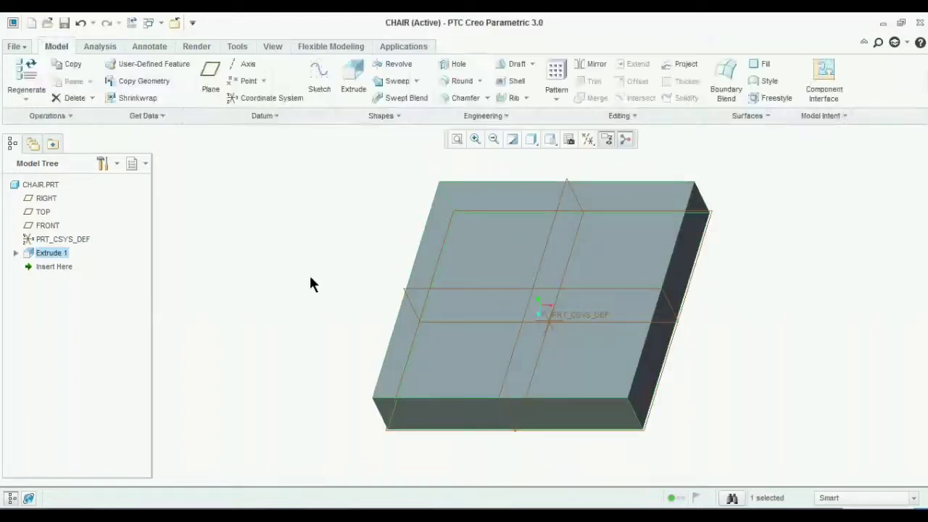
# Set the model display style to Shading With Edges.
pyautogui.click(530, 139)
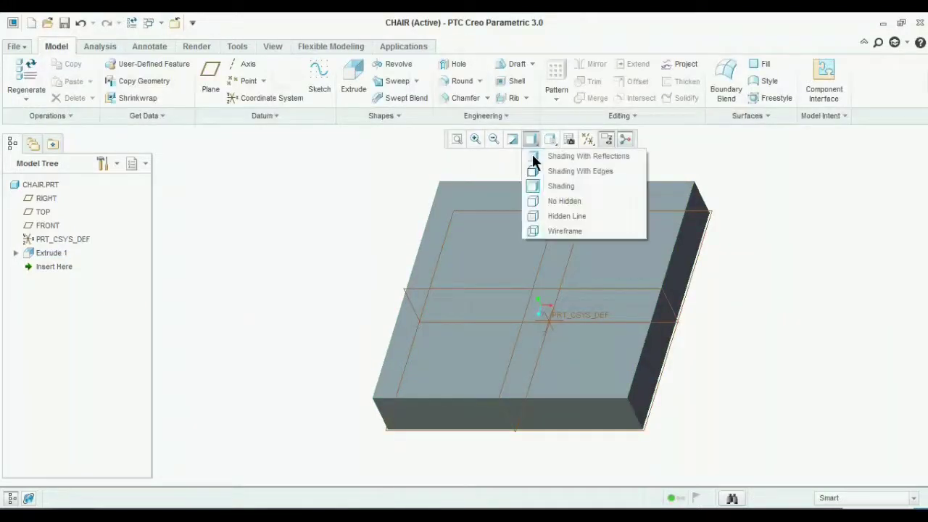
pyautogui.click(534, 171)
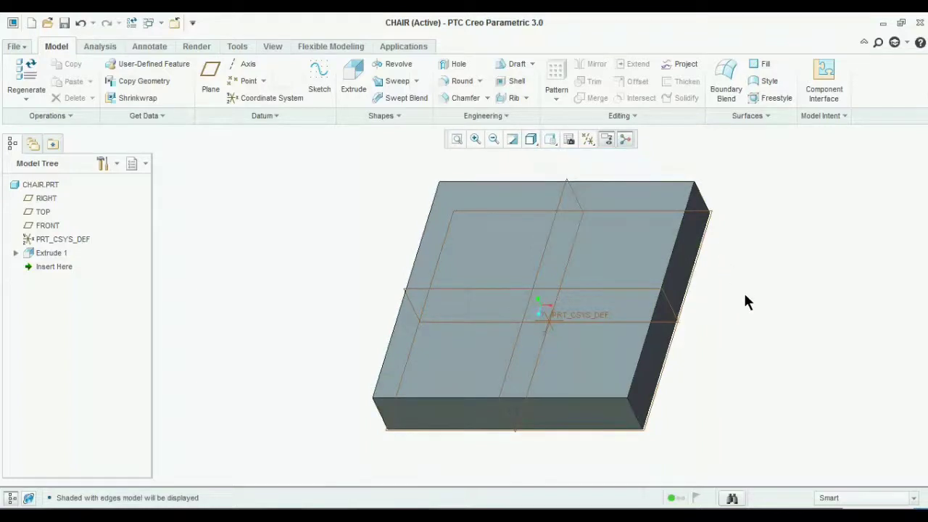
# Start a second extrude with its sketch on the underside of the slab, facing the sketch plane.
pyautogui.scroll(-2, 745, 305)
pyautogui.moveTo(747, 315); pyautogui.dragTo(667, 271, button='middle')
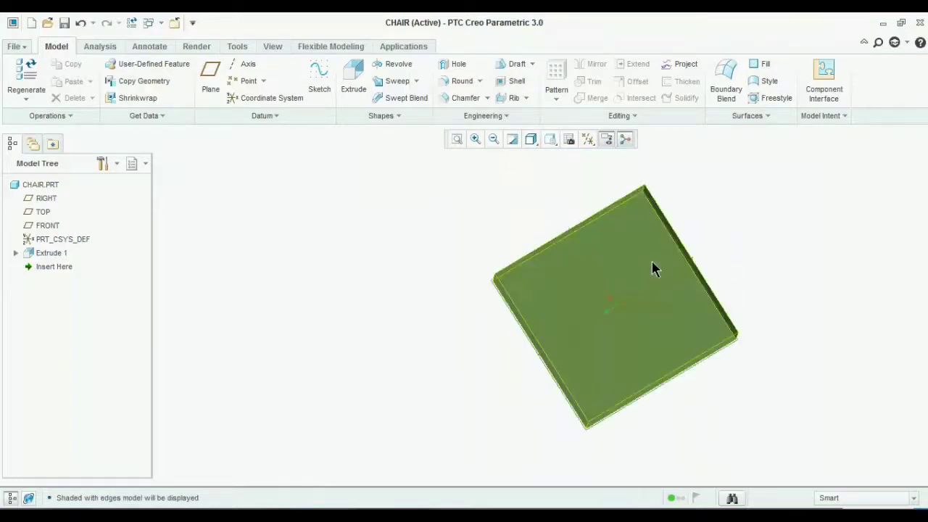
pyautogui.click(355, 89)
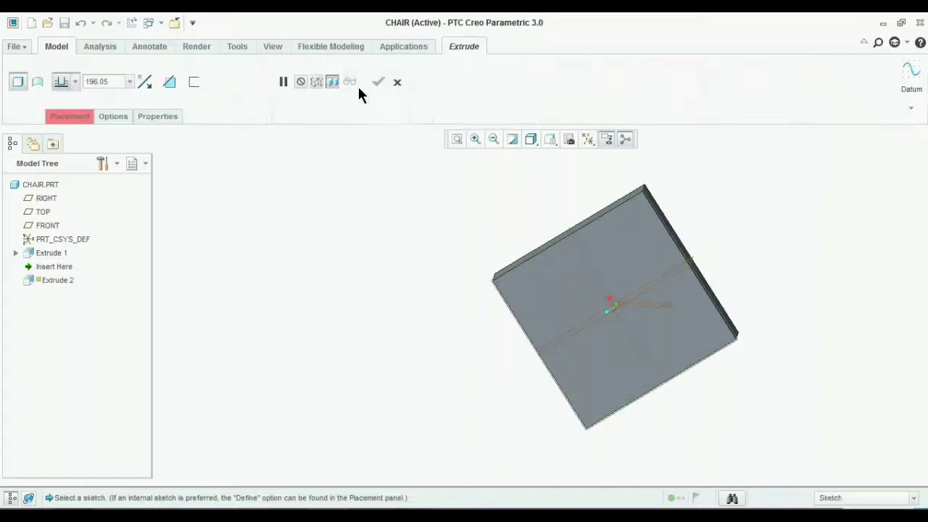
pyautogui.click(550, 279)
pyautogui.click(592, 140)
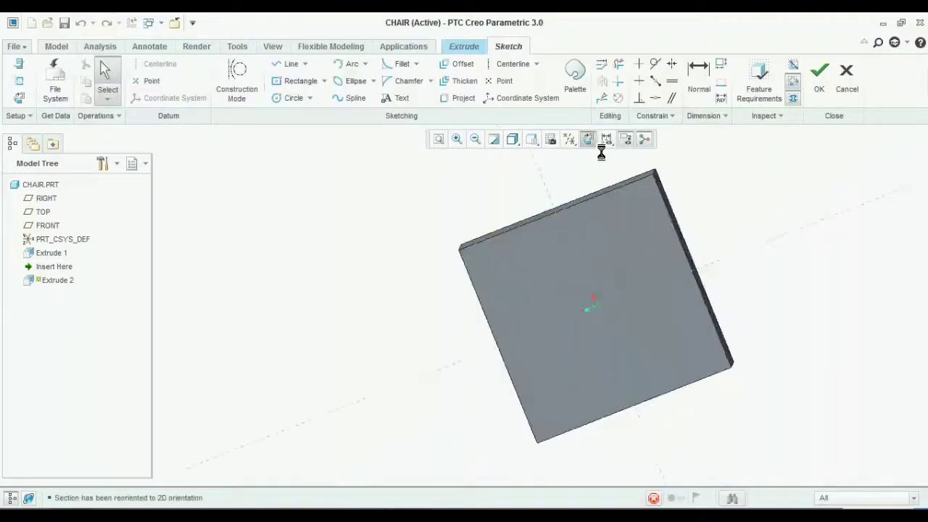
# Add the slab's four outer edges as sketch references.
pyautogui.click(21, 87)
pyautogui.click(399, 221)
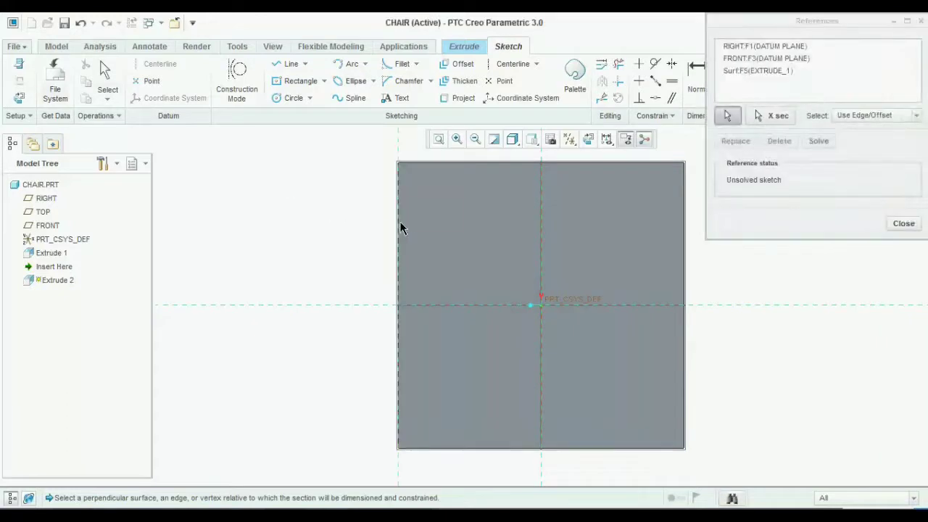
pyautogui.click(442, 163)
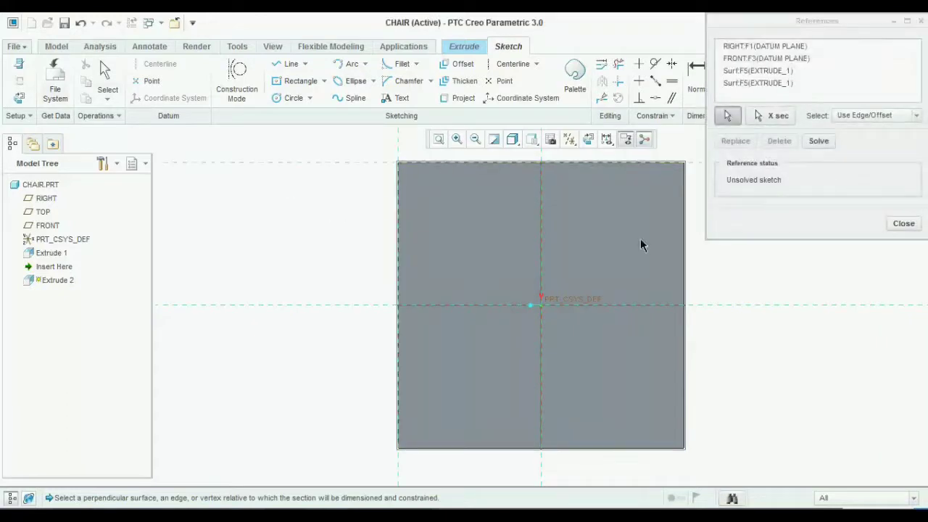
pyautogui.click(684, 245)
pyautogui.click(614, 448)
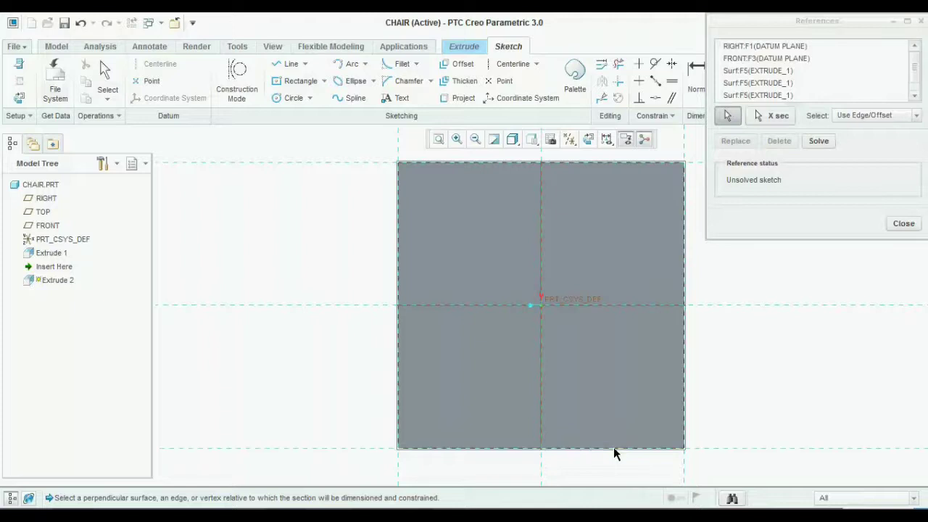
# Draw a vertical and a horizontal centerline through the origin of the underside sketch.
pyautogui.click(323, 80)
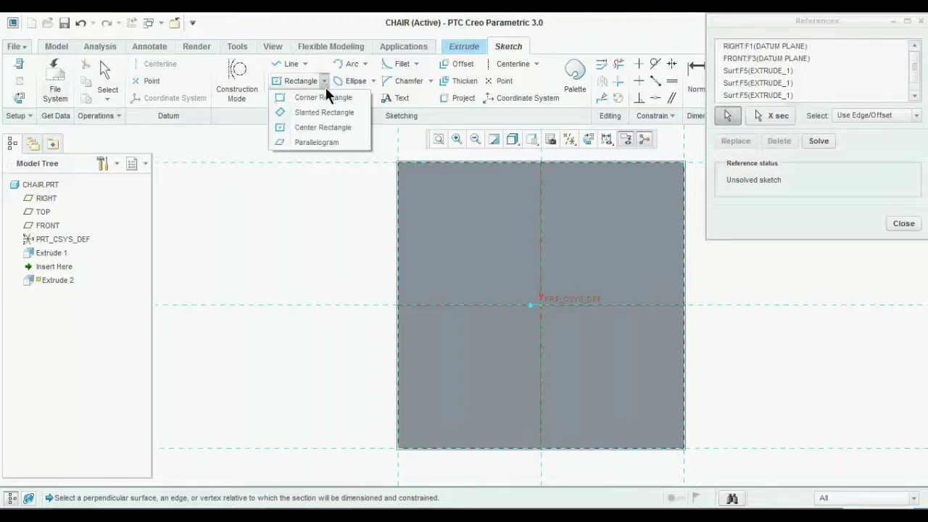
pyautogui.click(524, 65)
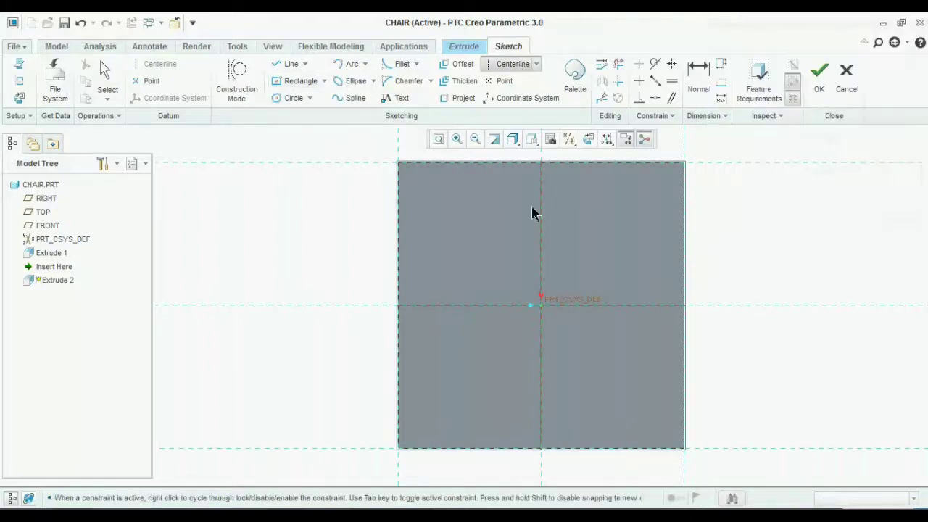
pyautogui.click(541, 253)
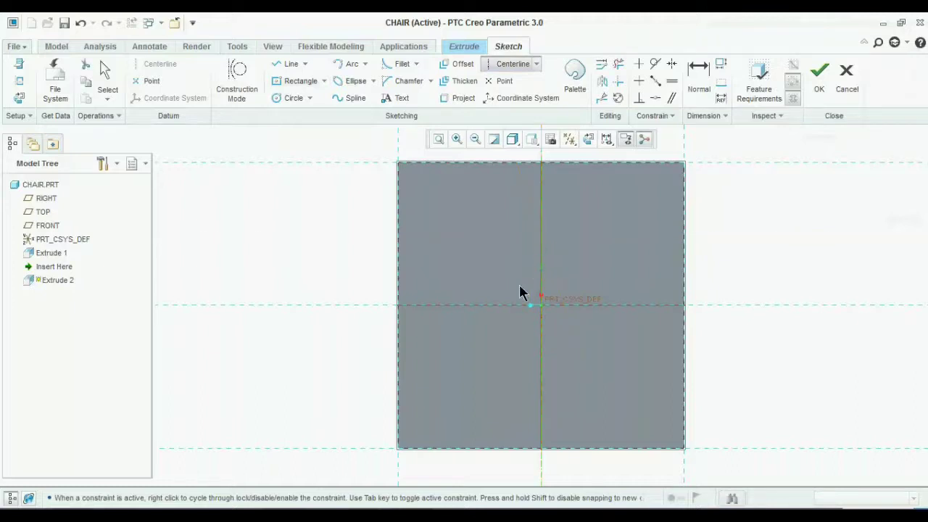
pyautogui.click(520, 306)
# Sketch a corner rectangle about 111 mm square, starting at the upper-left corner of the slab's underside.
pyautogui.click(324, 81)
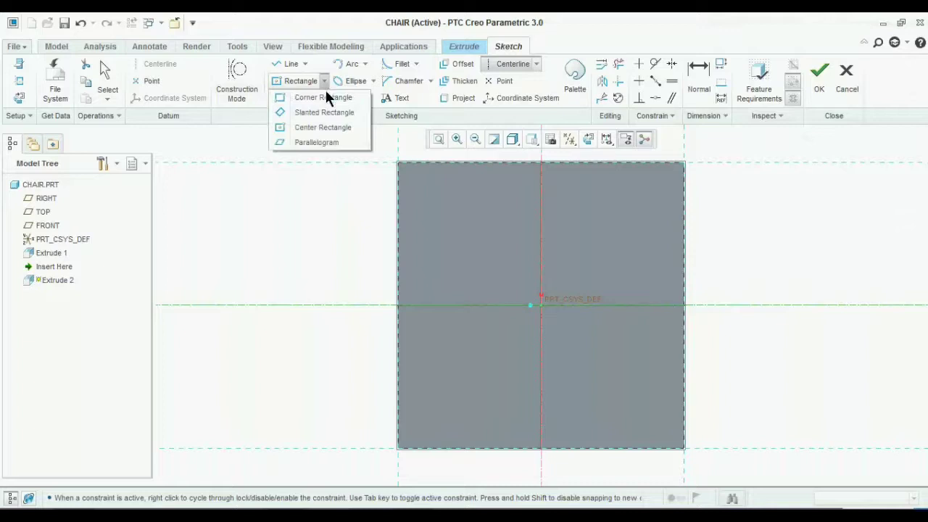
pyautogui.click(324, 97)
pyautogui.click(398, 162)
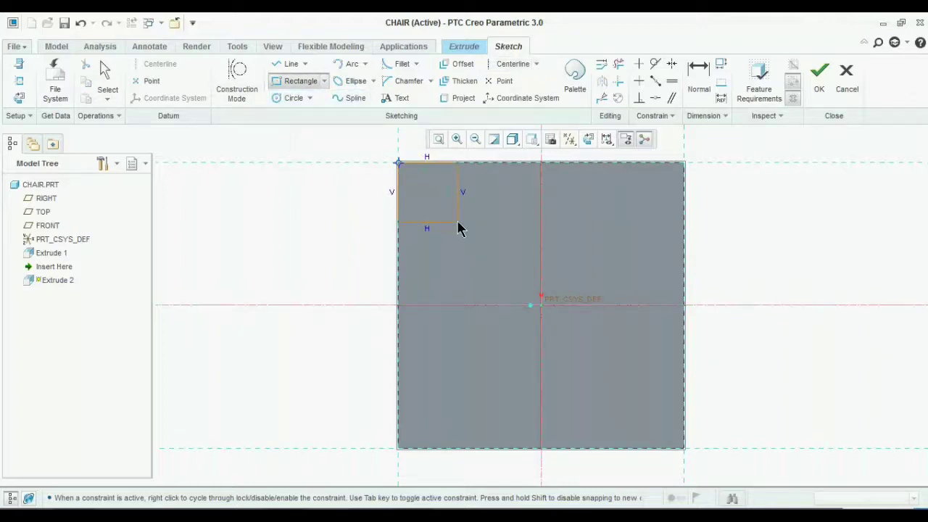
pyautogui.click(457, 221)
pyautogui.middleClick(484, 233)
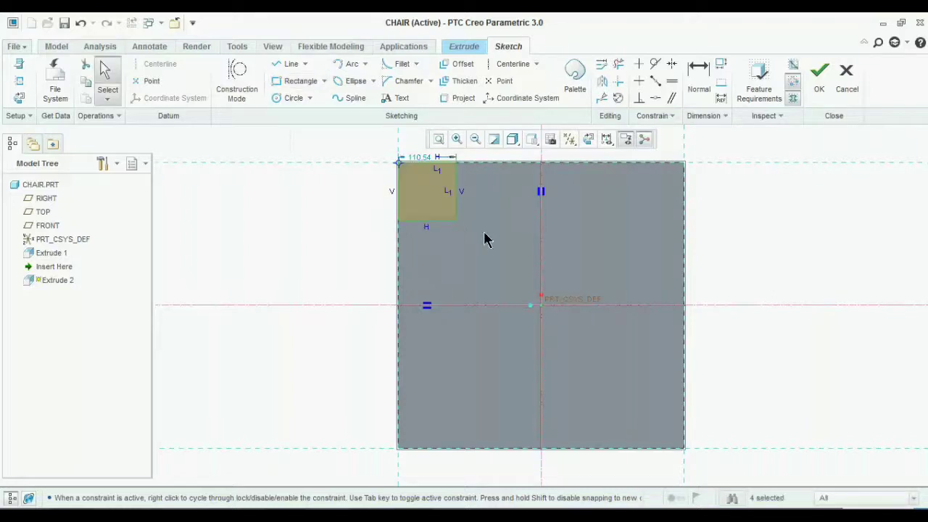
# Set the corner square's side length to 100 mm.
pyautogui.click(427, 167)
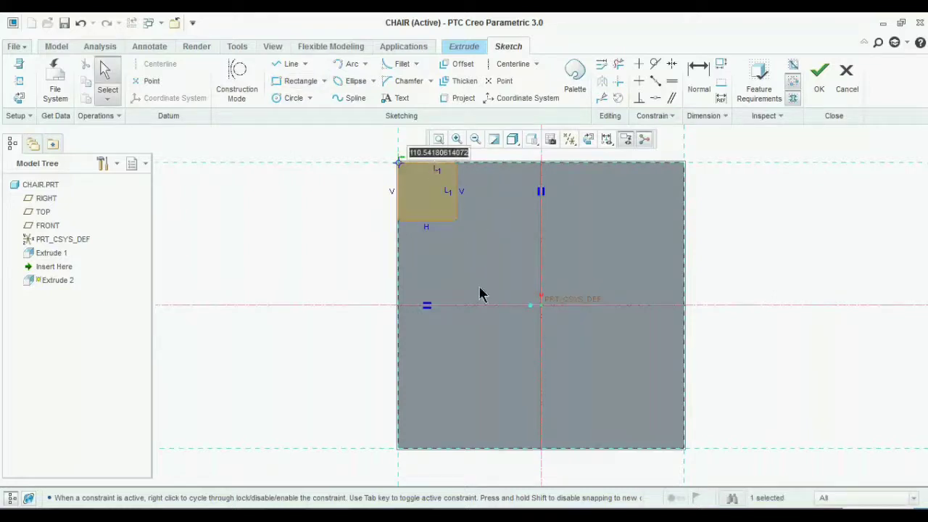
pyautogui.write('100')
pyautogui.press('Return')
# Mirror the 100 mm square about the vertical and horizontal centerlines so each corner of the underside has one.
pyautogui.moveTo(365, 147); pyautogui.dragTo(463, 230)
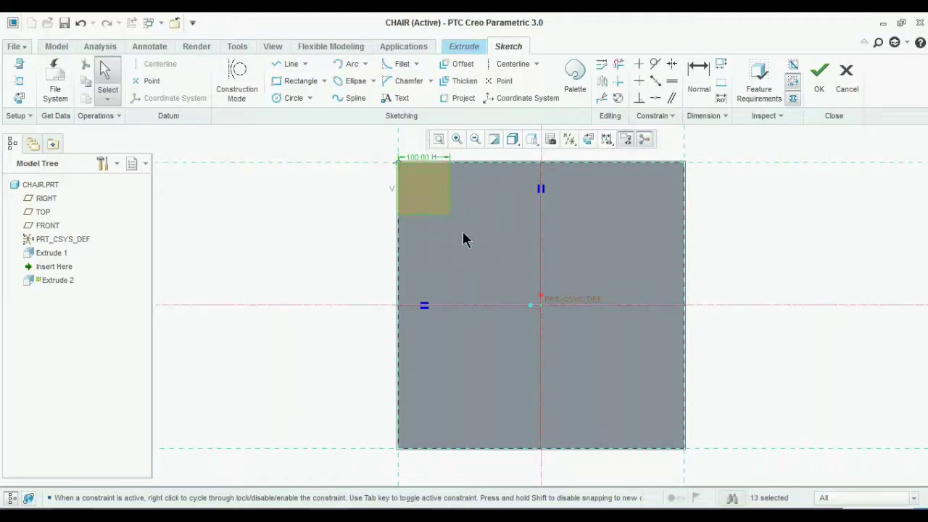
pyautogui.click(601, 81)
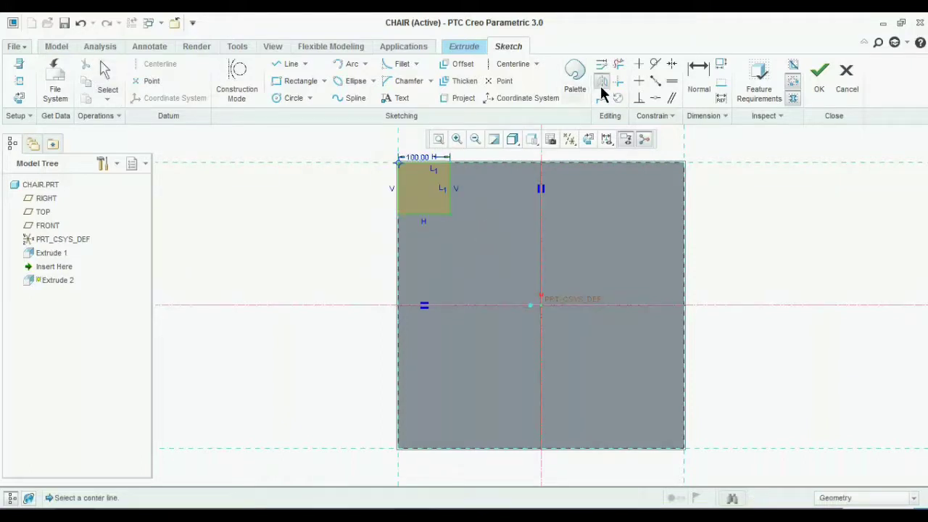
pyautogui.click(542, 239)
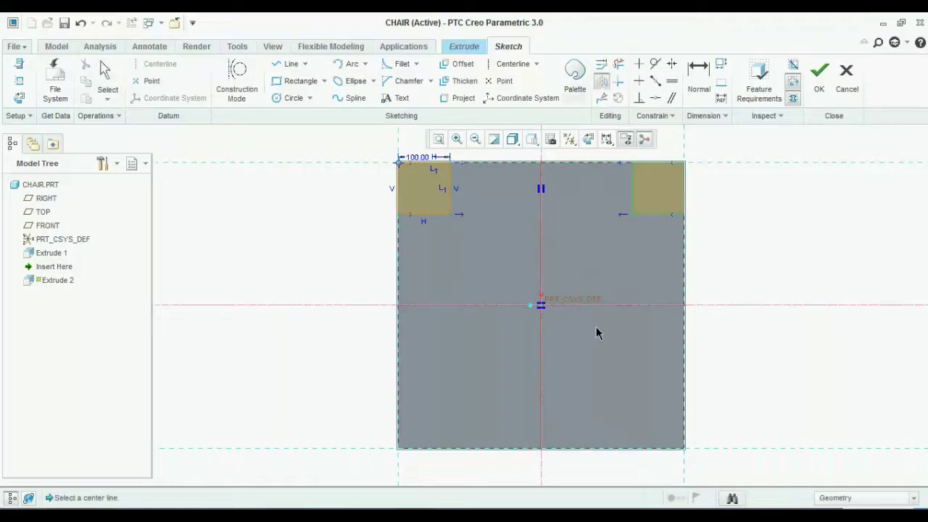
pyautogui.click(599, 305)
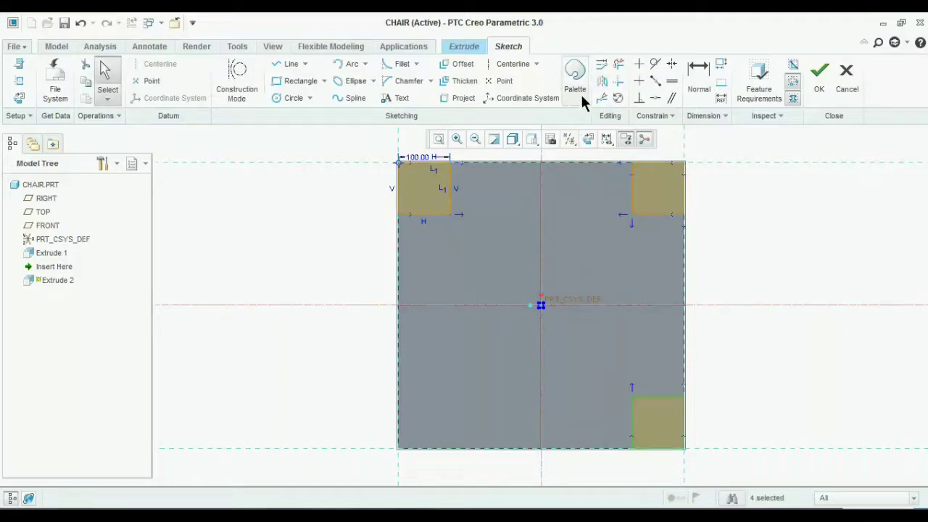
pyautogui.click(600, 84)
pyautogui.click(541, 250)
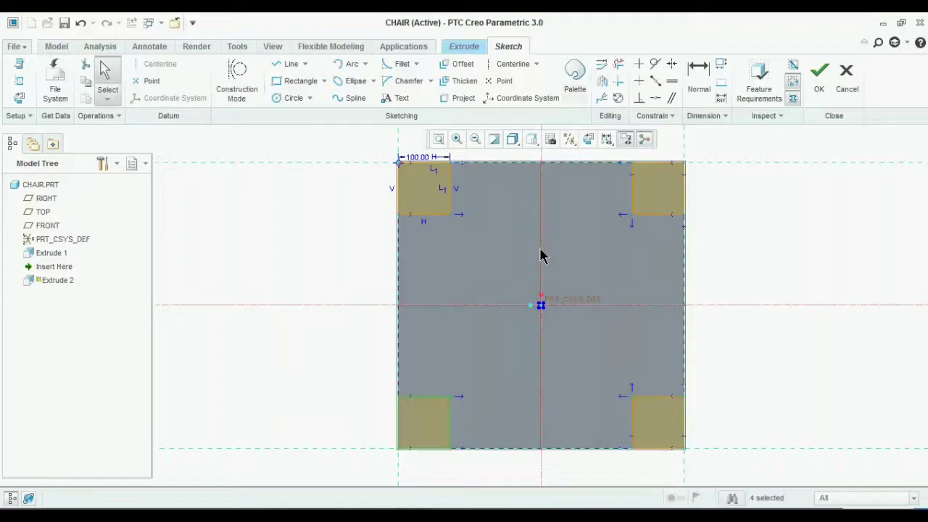
# Finish the sketch of the four corner squares and set their extrusion depth to 500 mm.
pyautogui.click(819, 78)
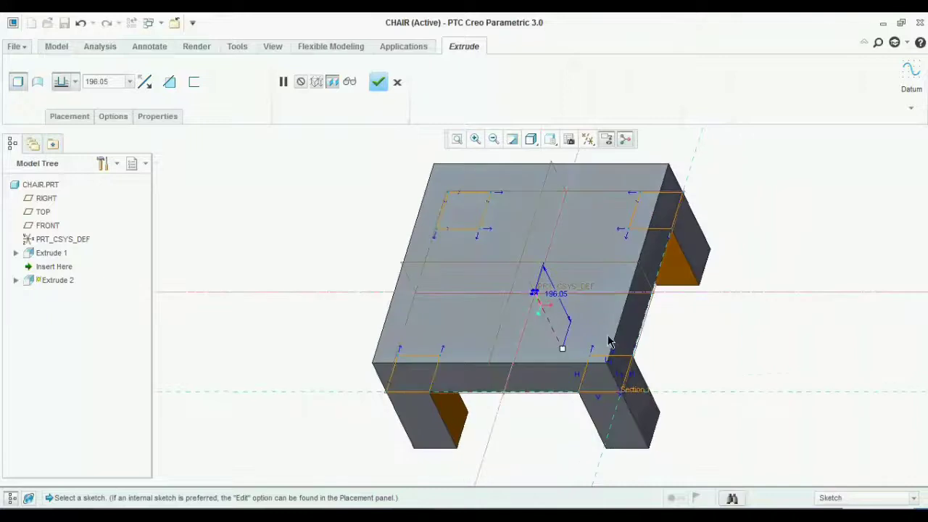
pyautogui.click(116, 85)
pyautogui.write('500')
pyautogui.press('Return')
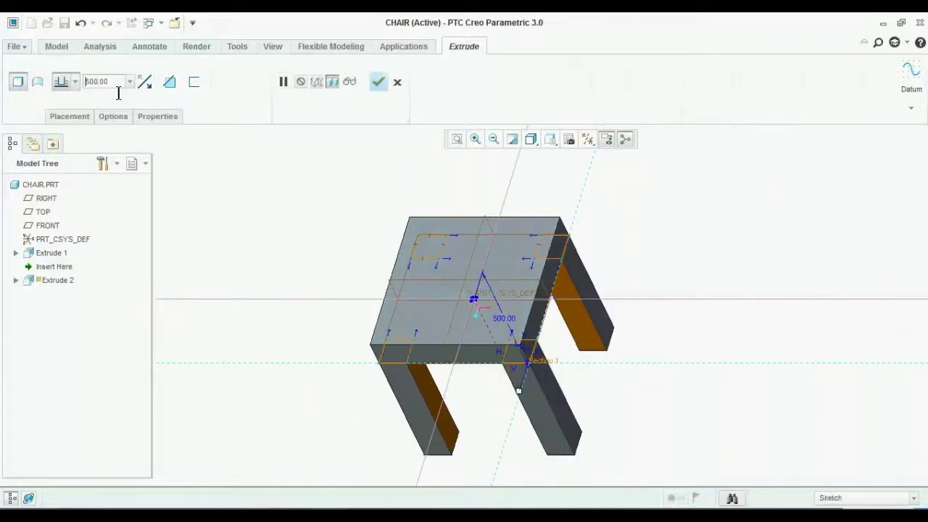
# Try an extrusion depth of 800 mm for the four legs.
pyautogui.click(118, 91)
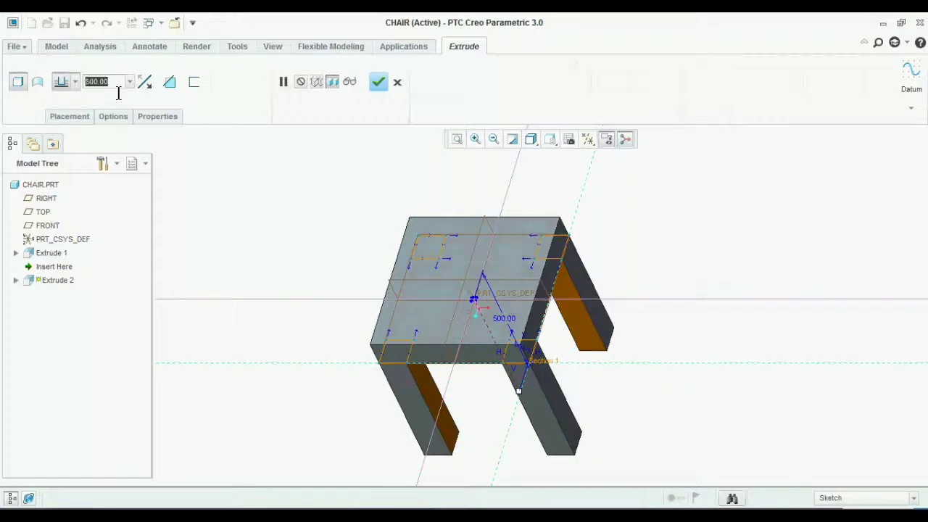
pyautogui.write('800')
pyautogui.press('Return')
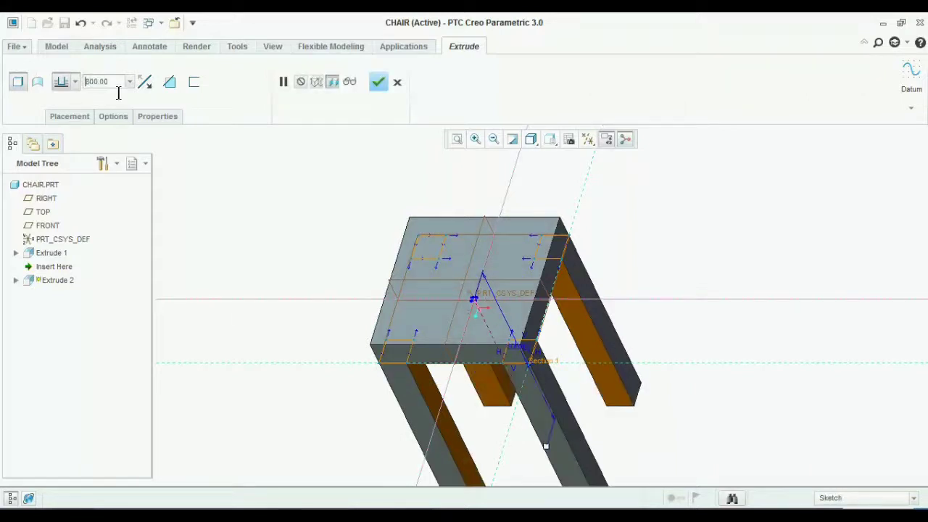
# Set the depth of the four legs to 650 mm and complete the extrusion.
pyautogui.click(118, 92)
pyautogui.write('650')
pyautogui.press('Return')
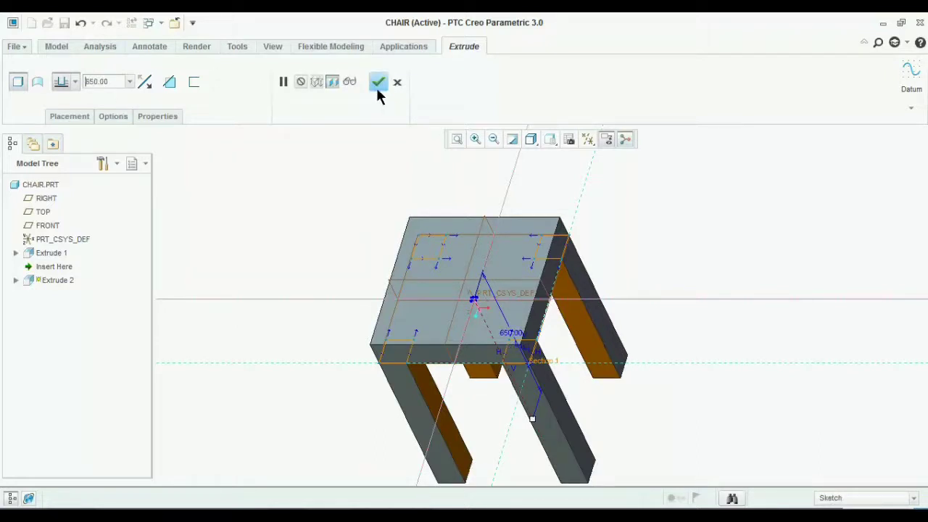
pyautogui.click(378, 90)
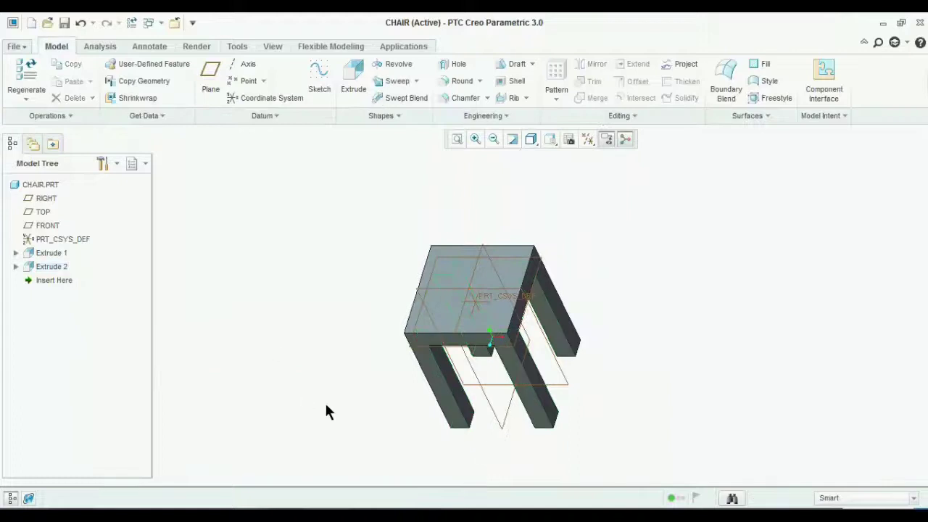
# Start a new extrusion sketch on the seat's front side face, with the view square to the sketch plane.
pyautogui.moveTo(344, 399); pyautogui.dragTo(412, 391, button='middle')
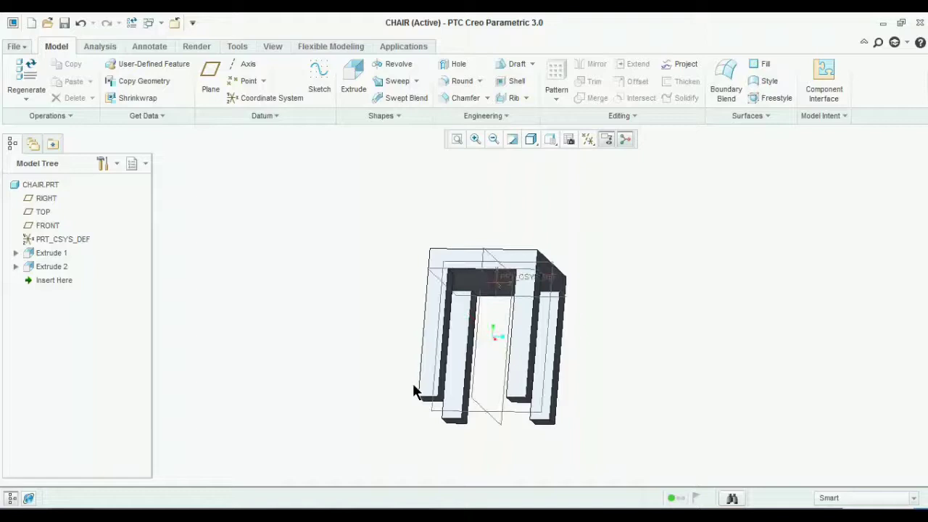
pyautogui.hotkey('ctrl', 'd')
pyautogui.click(354, 80)
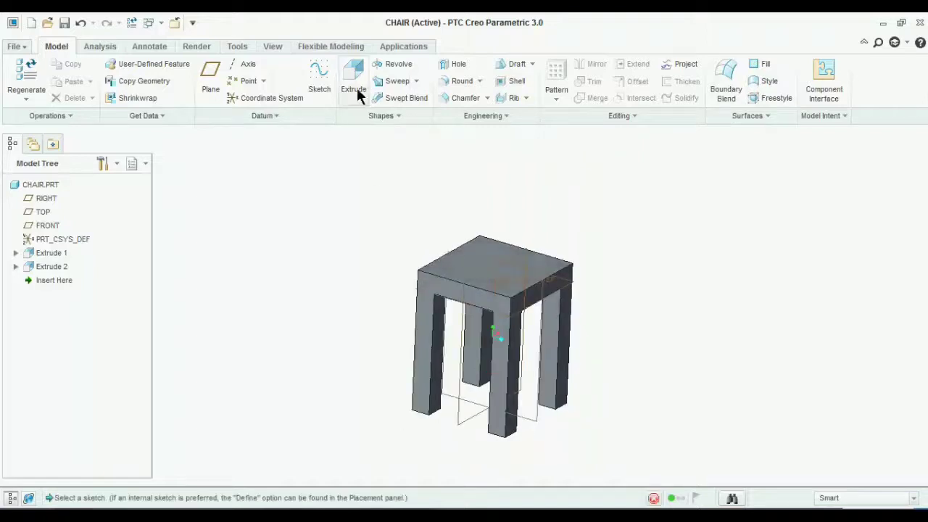
pyautogui.click(436, 288)
pyautogui.click(587, 140)
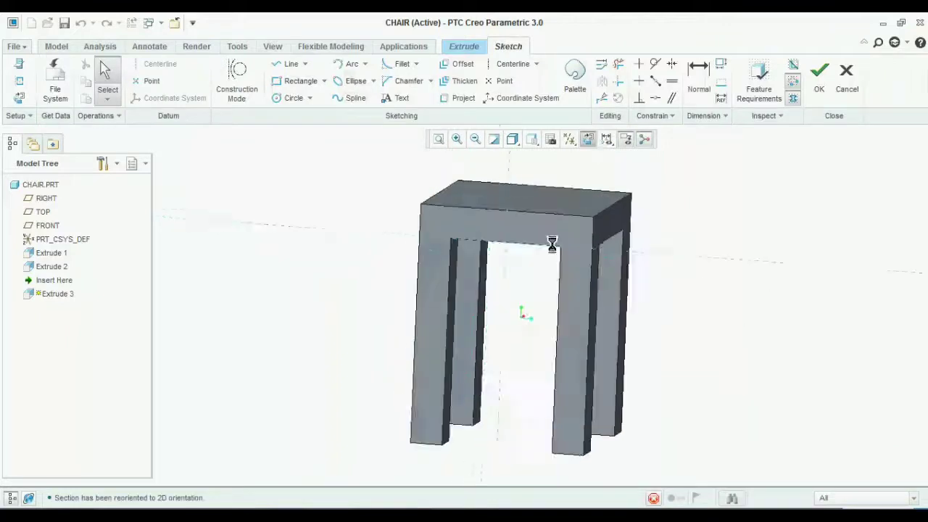
pyautogui.scroll(3, 456, 380)
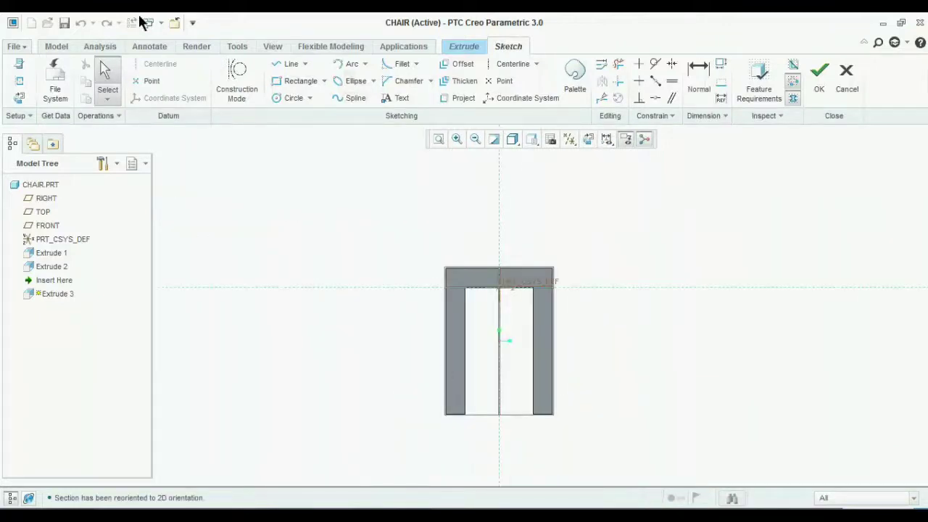
# Add the seat's left, top and right edges as sketch references.
pyautogui.click(20, 81)
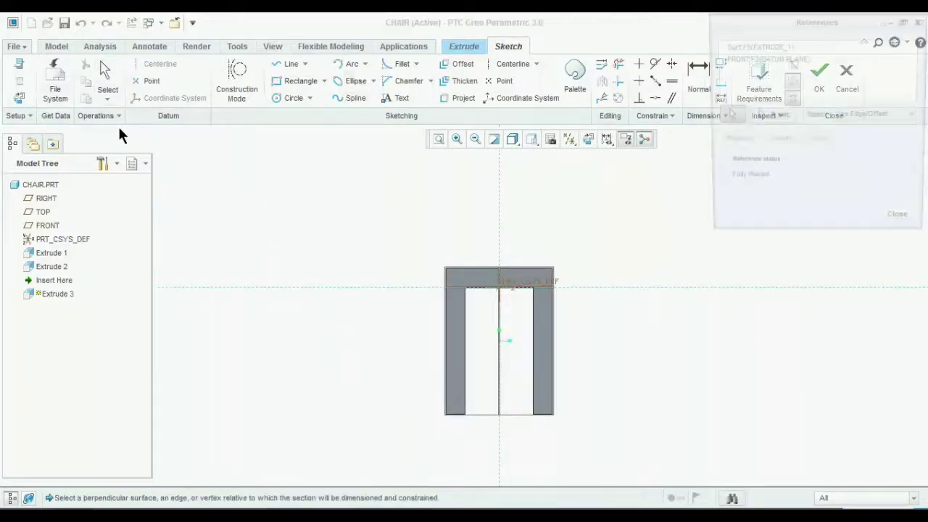
pyautogui.click(445, 278)
pyautogui.click(454, 268)
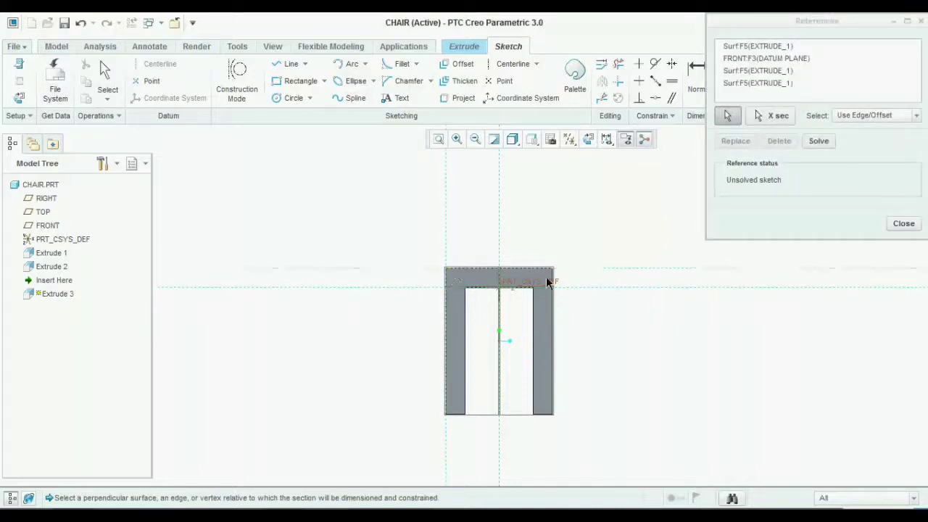
pyautogui.click(538, 316)
pyautogui.scroll(3, 536, 317)
pyautogui.scroll(-2, 551, 234)
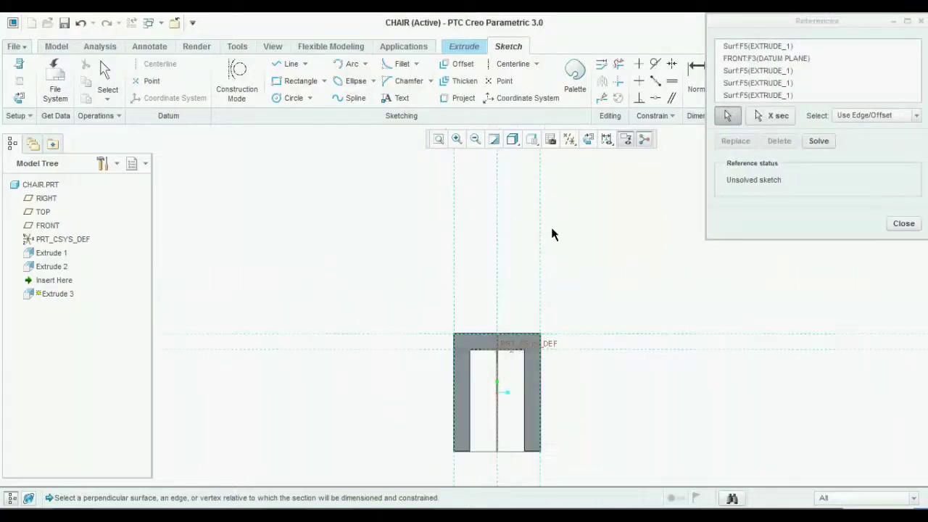
pyautogui.scroll(-2, 498, 381)
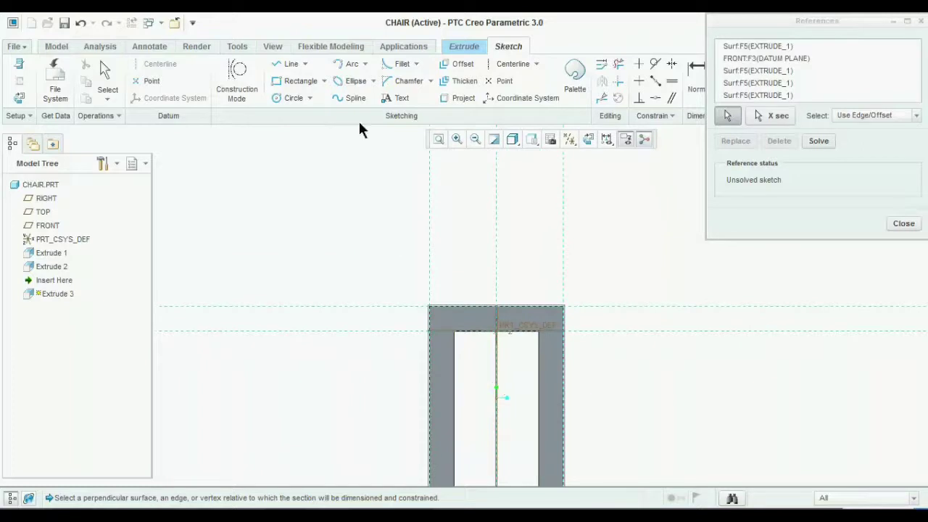
# Sketch a corner rectangle about 793 mm tall on top of the seat, spanning its full width.
pyautogui.click(308, 84)
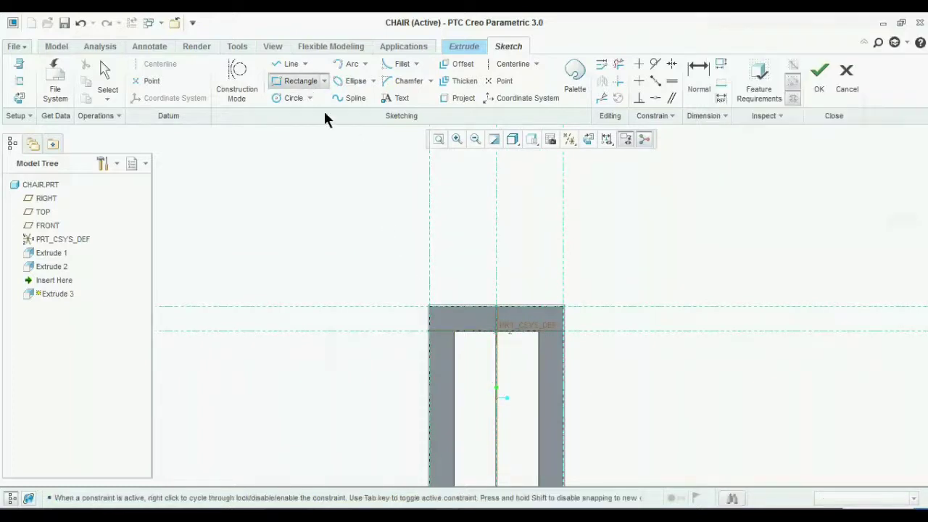
pyautogui.click(429, 307)
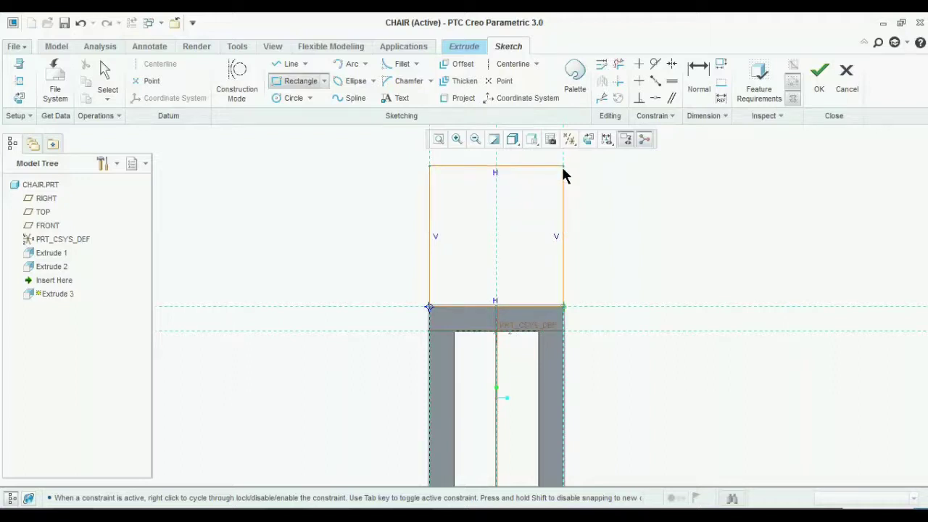
pyautogui.scroll(1, 558, 231)
pyautogui.scroll(2, 557, 232)
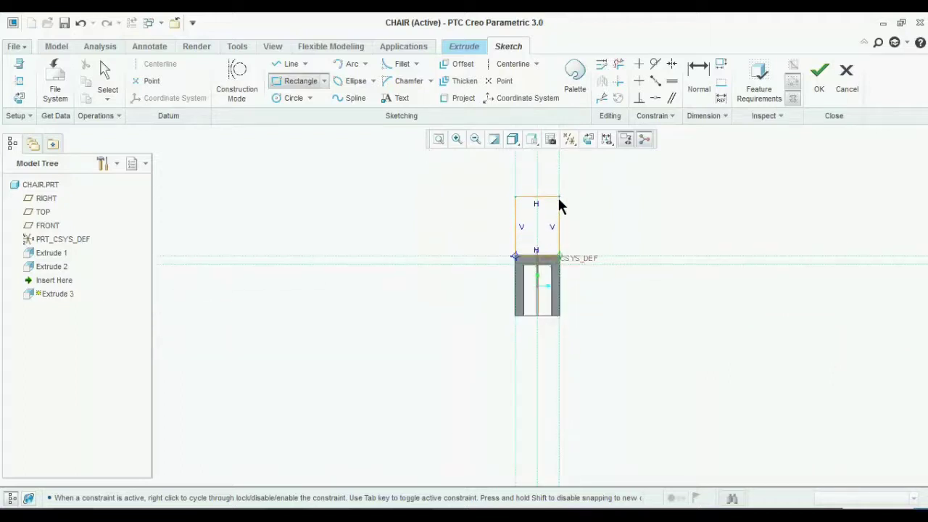
pyautogui.click(559, 196)
pyautogui.scroll(-2, 558, 214)
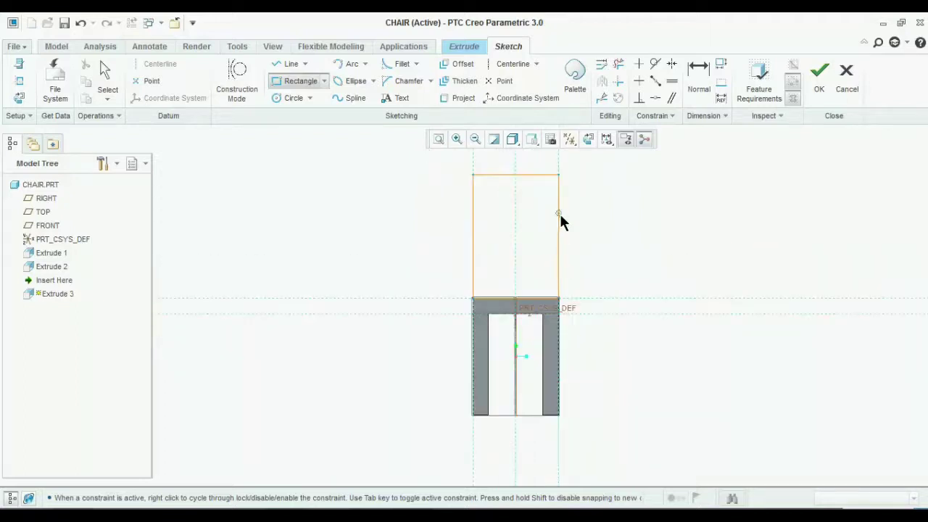
pyautogui.middleClick(493, 251)
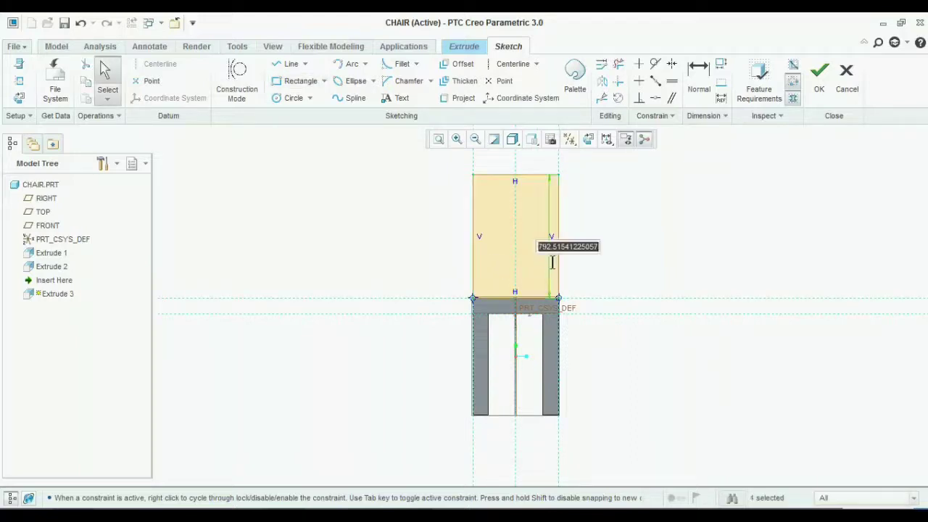
# Try a height of 750 mm for the backrest rectangle and settle on 600 mm.
pyautogui.write('250')
pyautogui.press('Return')
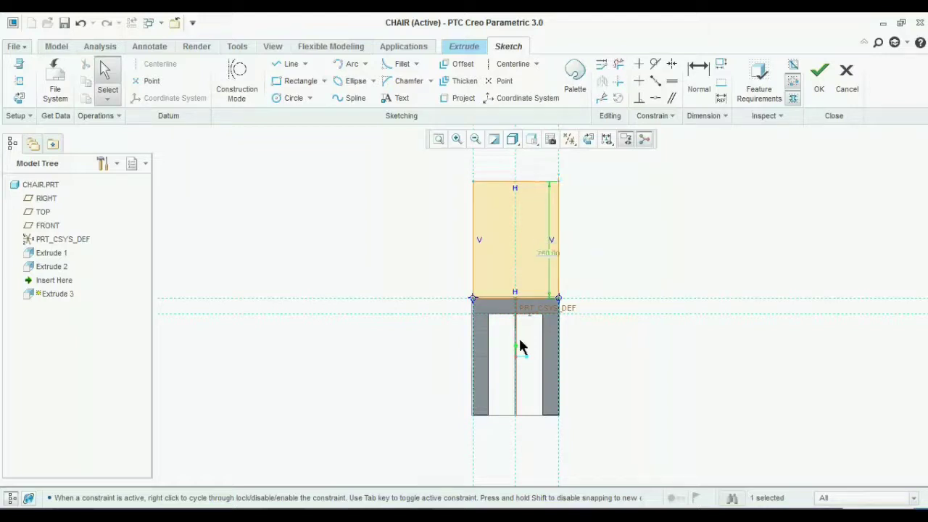
pyautogui.doubleClick(549, 252)
pyautogui.write('60')
pyautogui.press('Return')
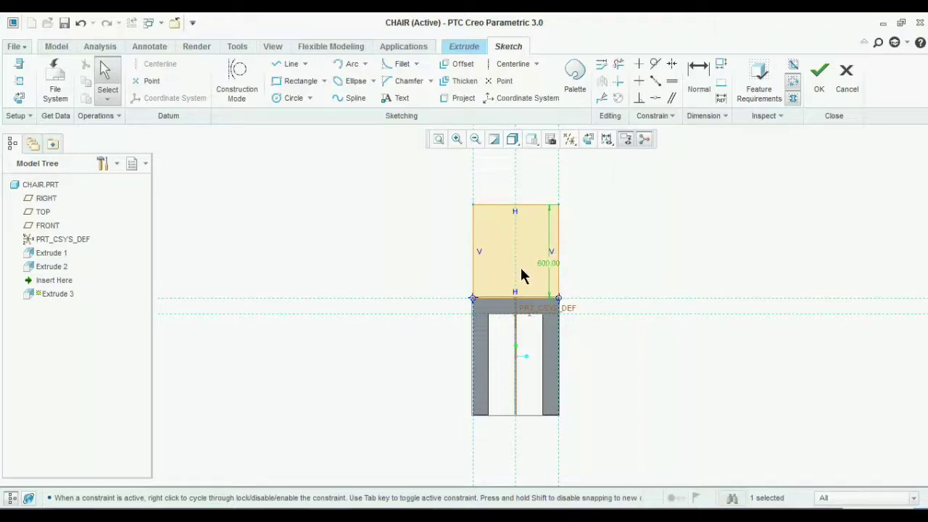
# Draw a full-height vertical line inside the backrest rectangle, about 83 mm from its left side.
pyautogui.click(293, 65)
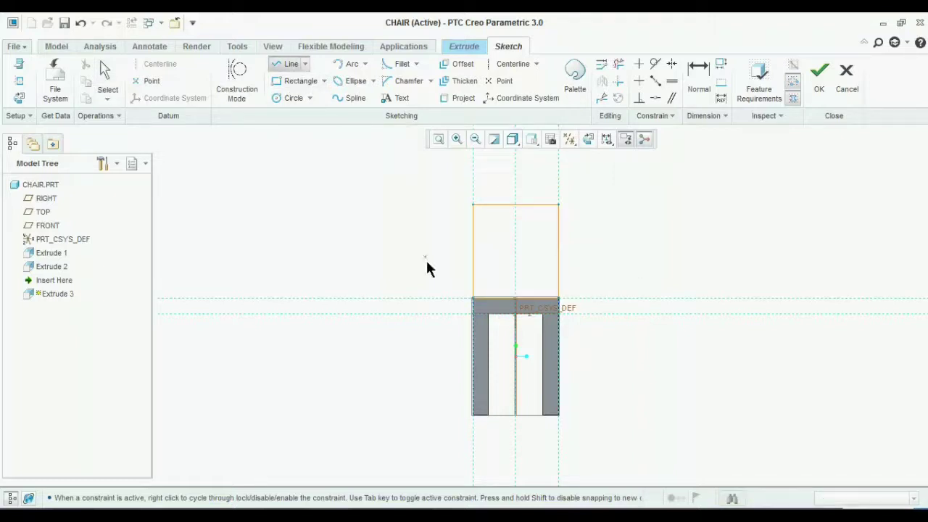
pyautogui.click(486, 298)
pyautogui.click(486, 207)
pyautogui.middleClick(507, 258)
pyautogui.middleClick(506, 258)
# Add a vertical centerline through the middle of the rectangle and mirror the inner vertical line about it.
pyautogui.click(511, 64)
pyautogui.click(516, 275)
pyautogui.click(516, 269)
pyautogui.middleClick(443, 272)
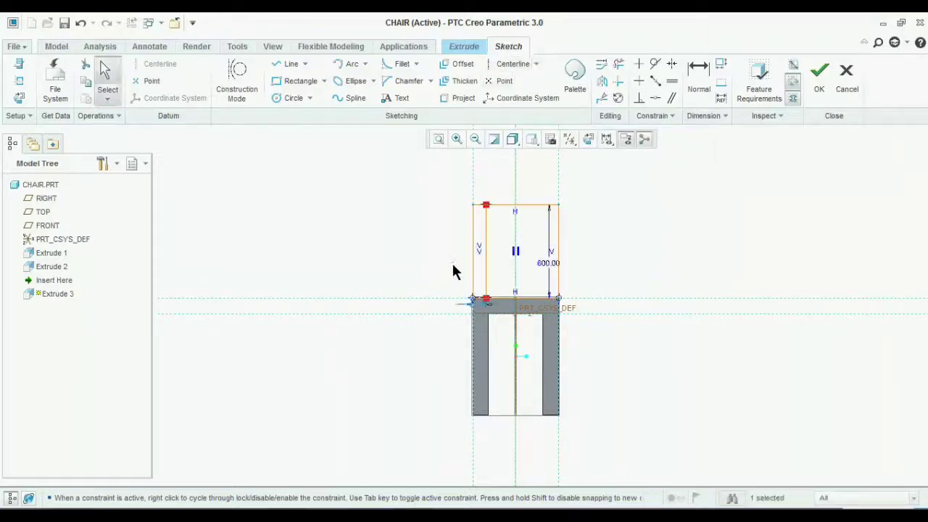
pyautogui.click(603, 82)
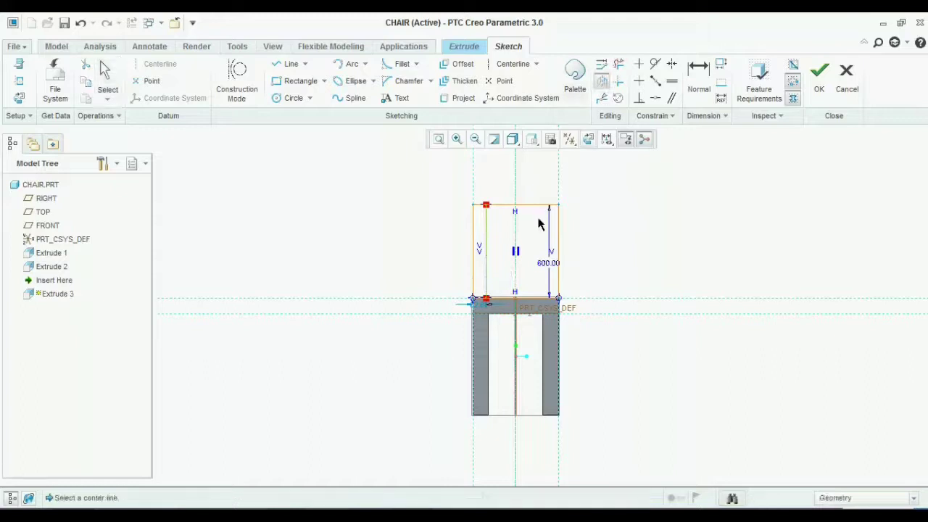
pyautogui.click(514, 248)
pyautogui.scroll(-2, 507, 268)
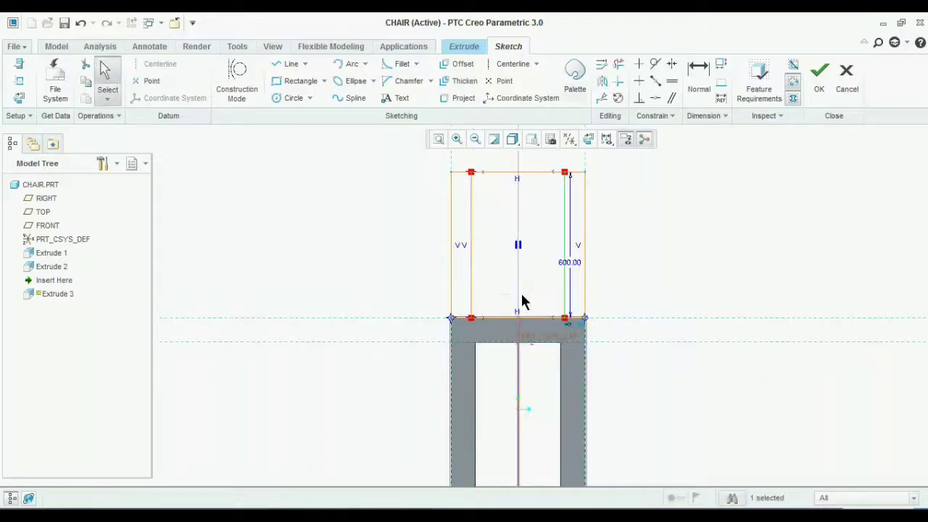
# Set the distance between the inner vertical line and the rectangle's side to 100 mm.
pyautogui.doubleClick(578, 332)
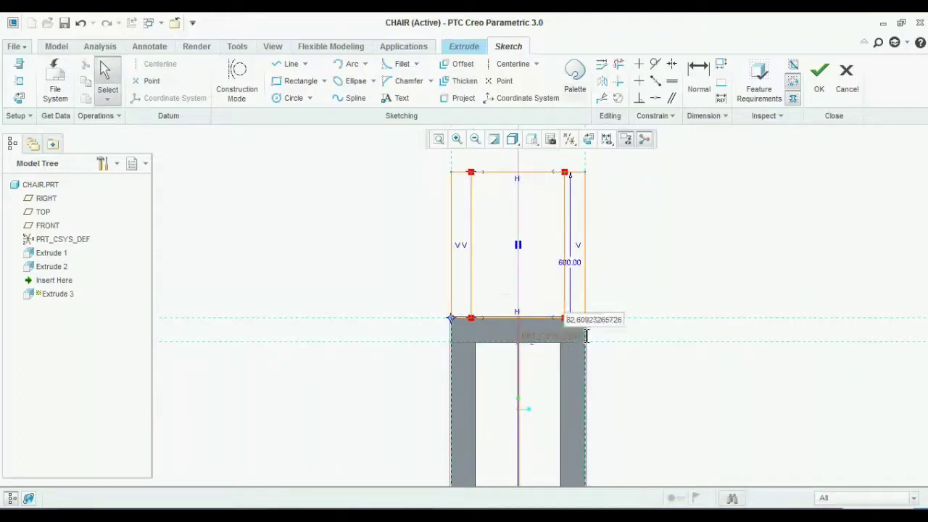
pyautogui.write('10')
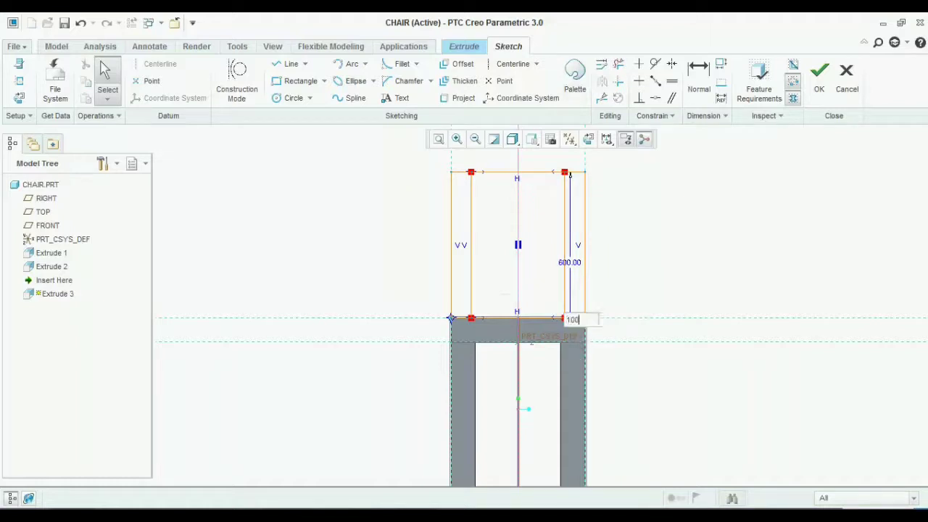
pyautogui.write('0')
pyautogui.press('Return')
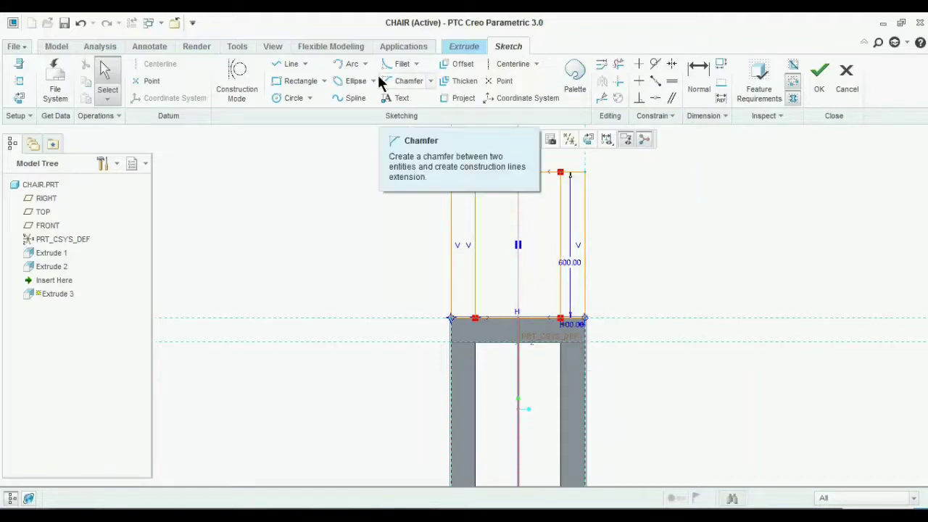
# Draw a horizontal line across the full width of the rectangle and set its distance below the top edge to 100 mm.
pyautogui.click(292, 65)
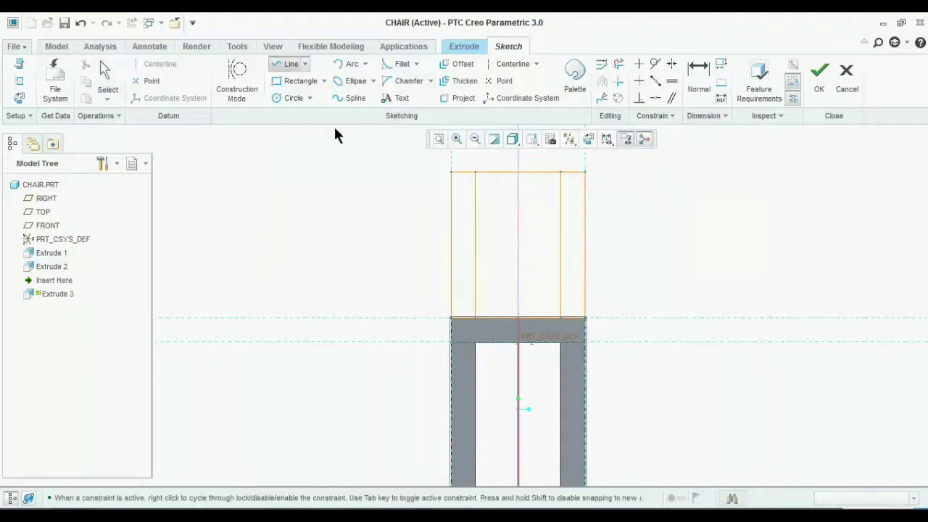
pyautogui.click(454, 196)
pyautogui.click(579, 196)
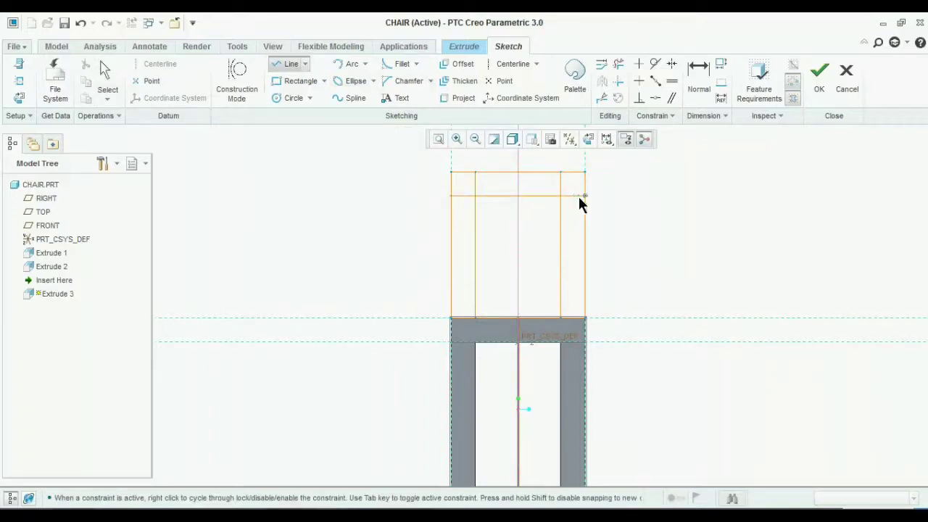
pyautogui.middleClick(584, 244)
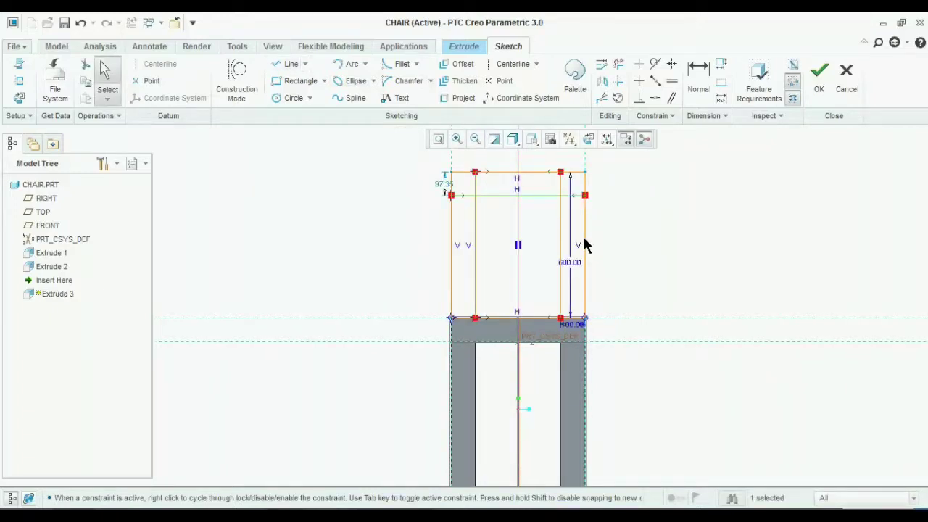
pyautogui.doubleClick(445, 186)
pyautogui.write('100')
pyautogui.press('Return')
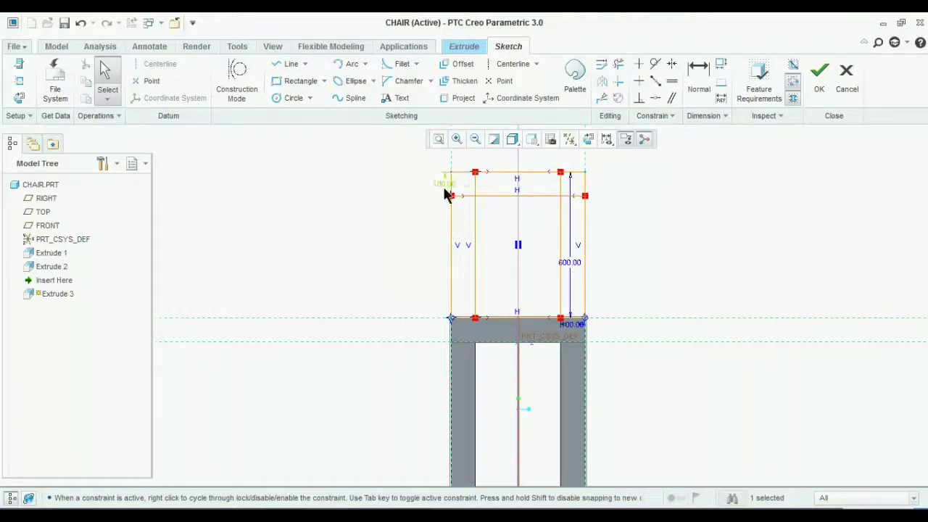
# Trim the bottom line between the uprights and the overlapping segments at both upper corners, leaving a backrest frame outline, and finish the sketch.
pyautogui.click(619, 64)
pyautogui.click(505, 318)
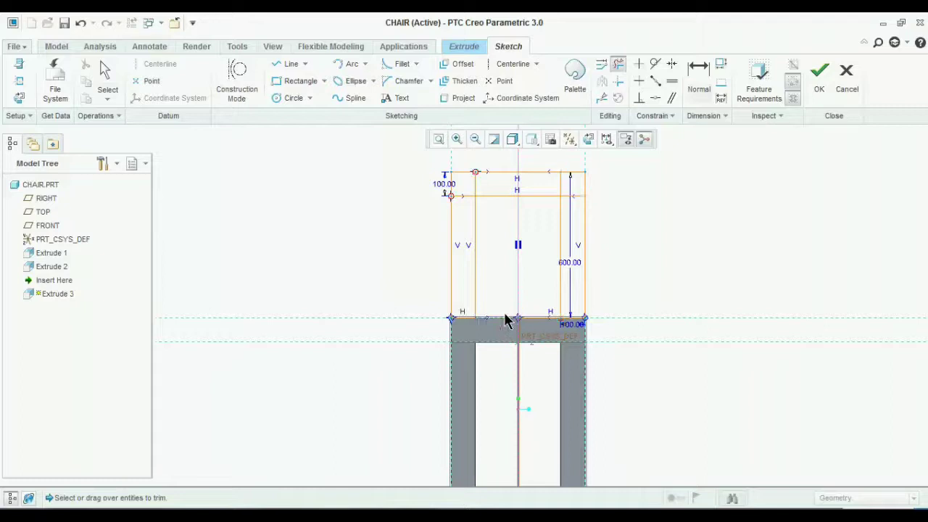
pyautogui.click(536, 321)
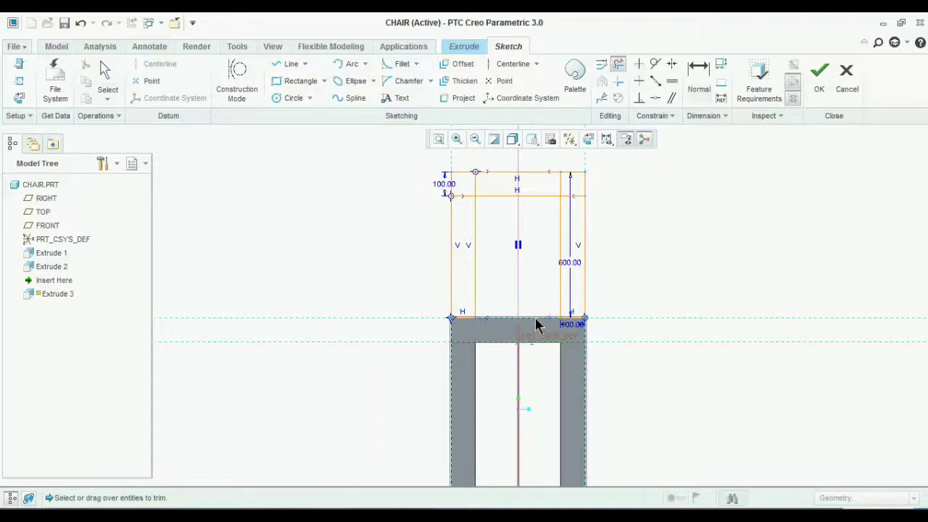
pyautogui.click(463, 196)
pyautogui.click(473, 188)
pyautogui.click(563, 194)
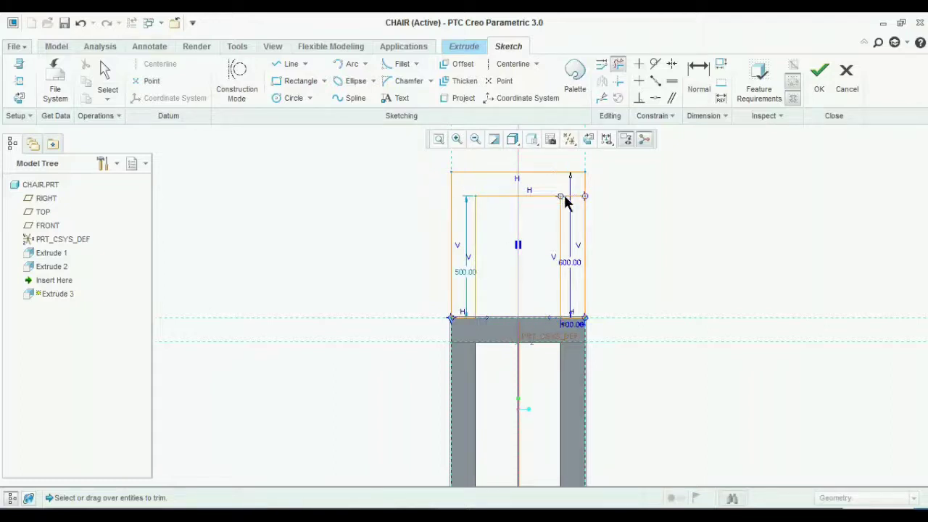
pyautogui.middleClick(681, 288)
pyautogui.moveTo(683, 292)
pyautogui.mouseDown(button='middle')
pyautogui.moveTo(556, 329)
pyautogui.moveTo(616, 305)
pyautogui.mouseUp(button='middle')
pyautogui.click(825, 88)
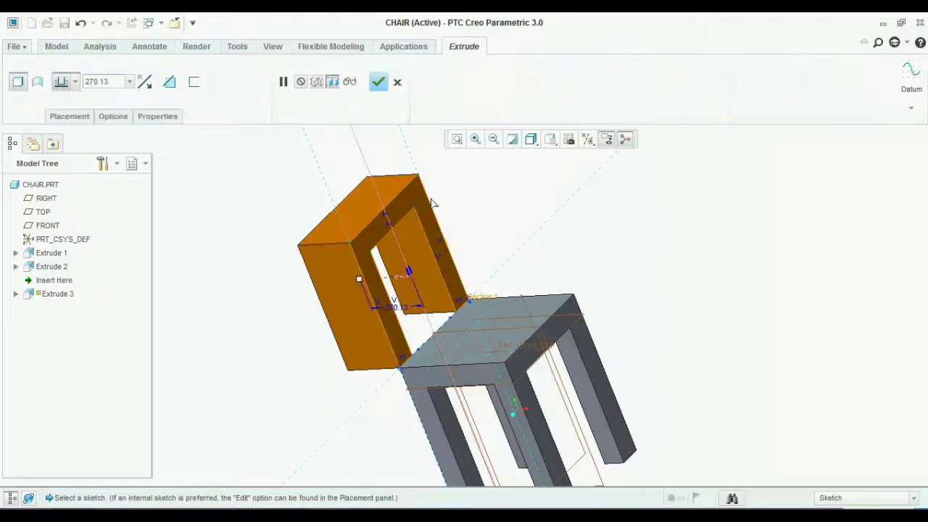
# Flip the backrest extrusion toward the seat and set its depth to 50 mm.
pyautogui.click(143, 83)
pyautogui.doubleClick(120, 84)
pyautogui.write('50')
pyautogui.press('Return')
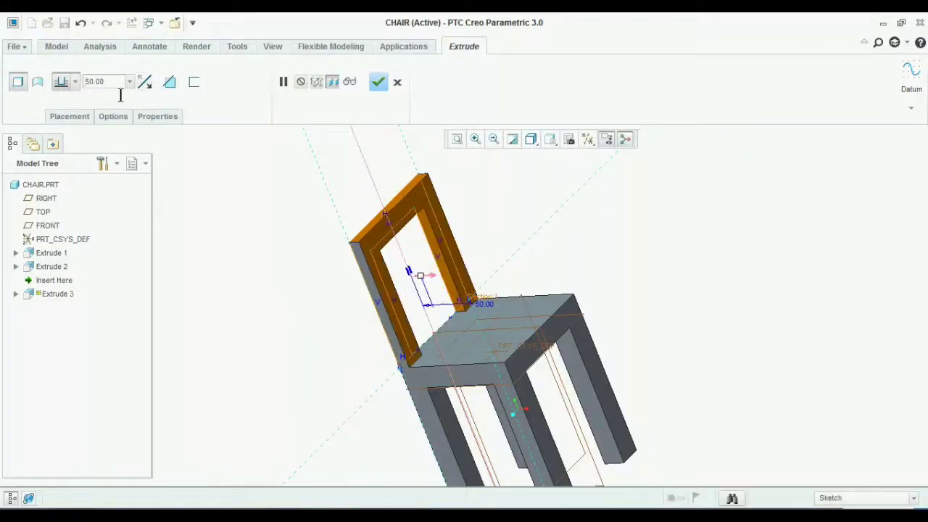
# Try a depth of 150 mm for the backrest extrusion.
pyautogui.doubleClick(120, 87)
pyautogui.write('150')
pyautogui.press('Return')
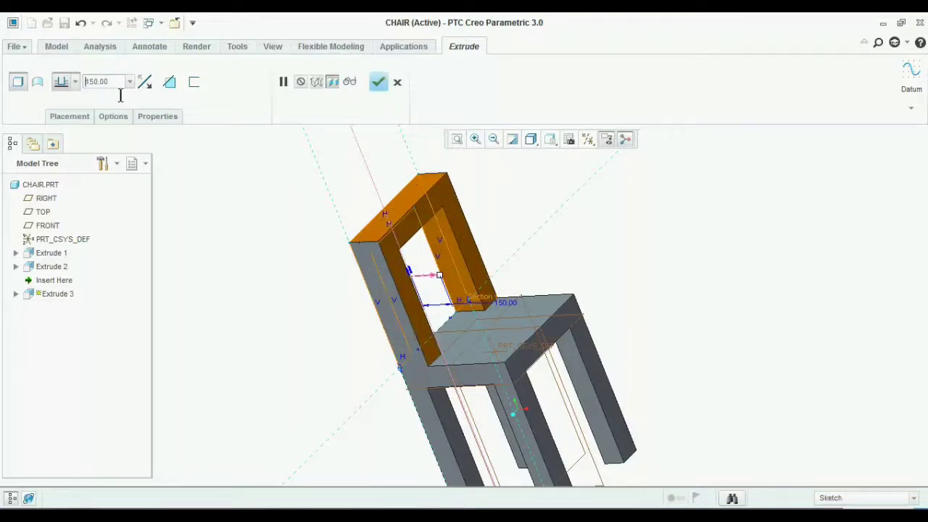
# Set the backrest extrusion depth to 100 mm and complete the feature.
pyautogui.doubleClick(121, 95)
pyautogui.write('100')
pyautogui.press('Return')
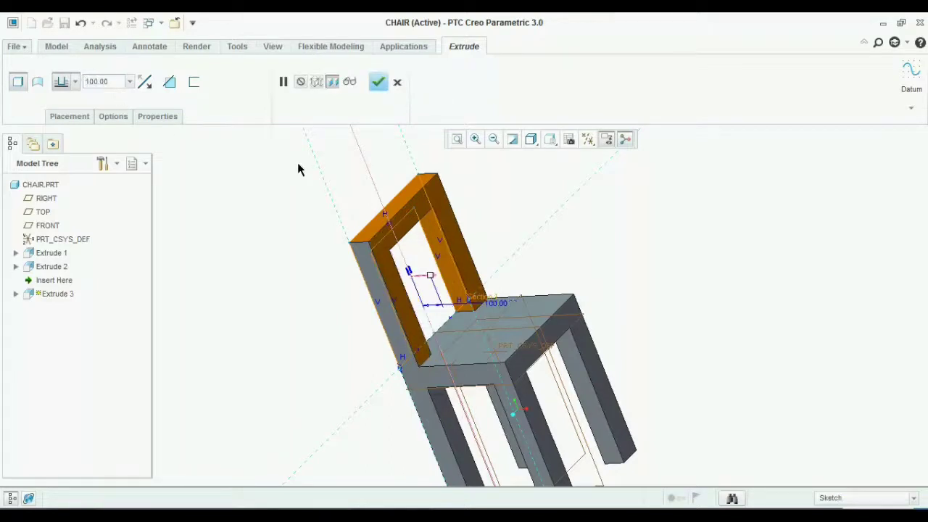
pyautogui.click(377, 83)
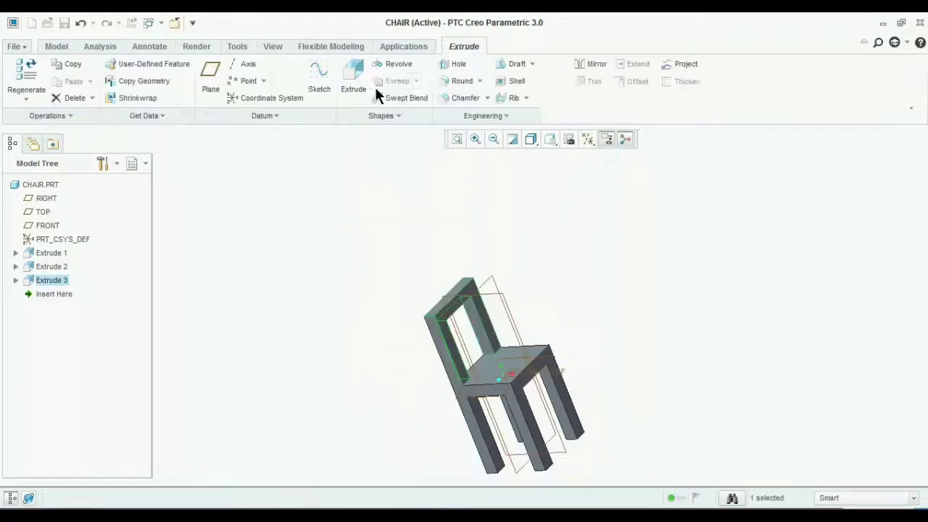
# Start a new extrusion with its sketch on the underside of the backrest's top rail.
pyautogui.click(412, 389)
pyautogui.moveTo(414, 387); pyautogui.dragTo(366, 372, button='middle')
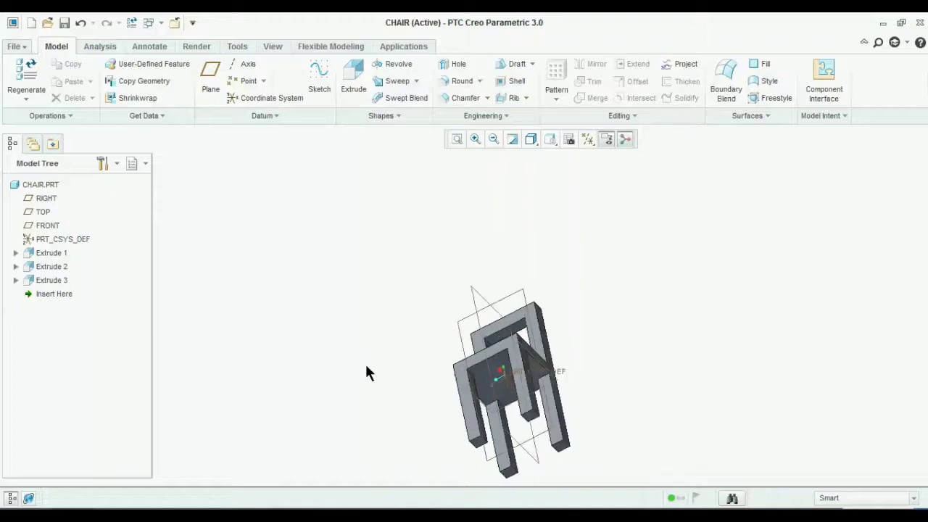
pyautogui.scroll(-5, 490, 339)
pyautogui.scroll(-3, 490, 344)
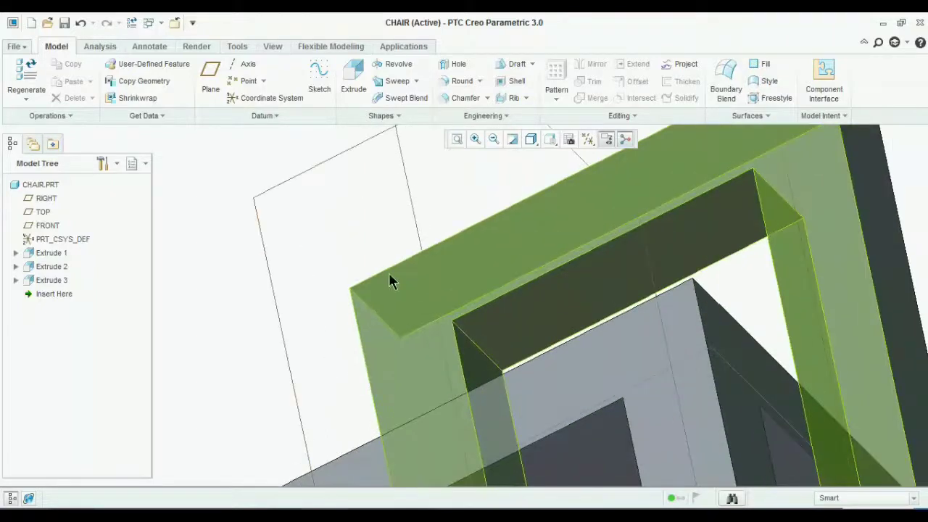
pyautogui.click(357, 79)
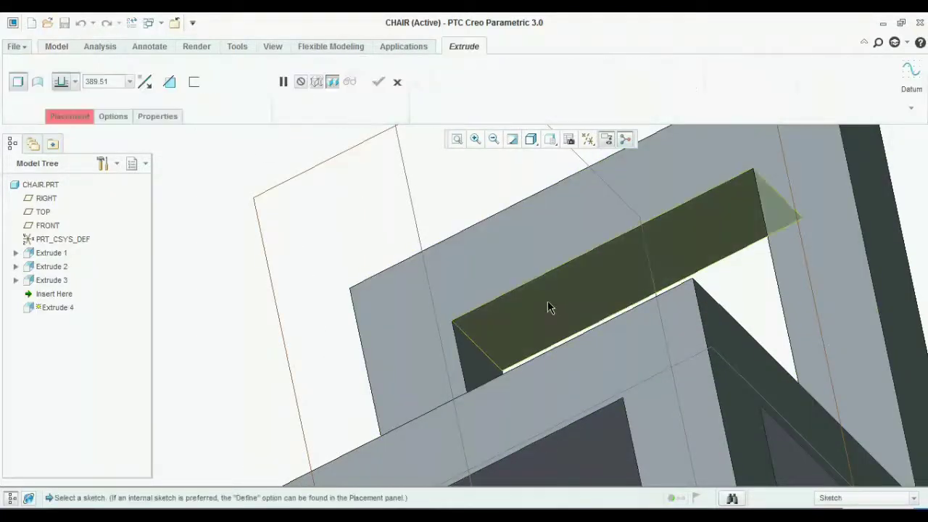
pyautogui.click(550, 310)
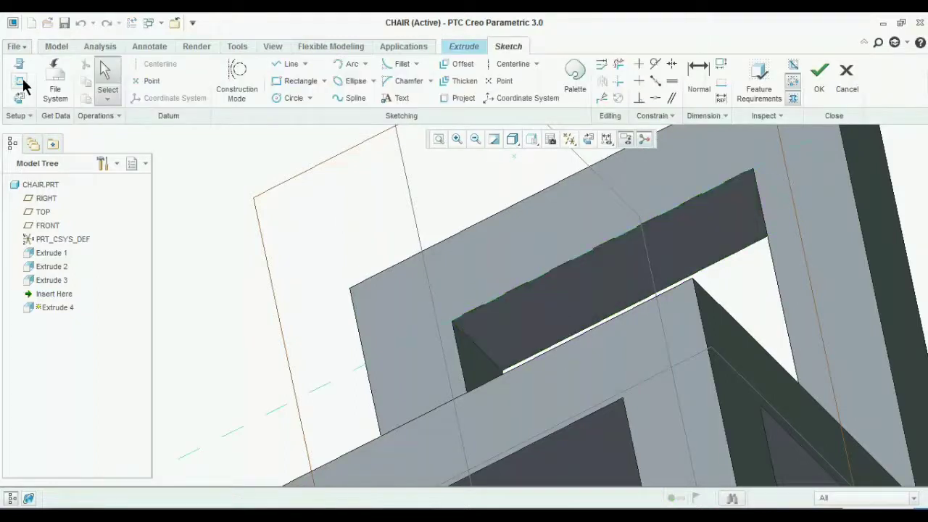
# Add the edges and inner side surfaces around the backrest opening as sketch references and orient the view to the sketch plane.
pyautogui.click(474, 346)
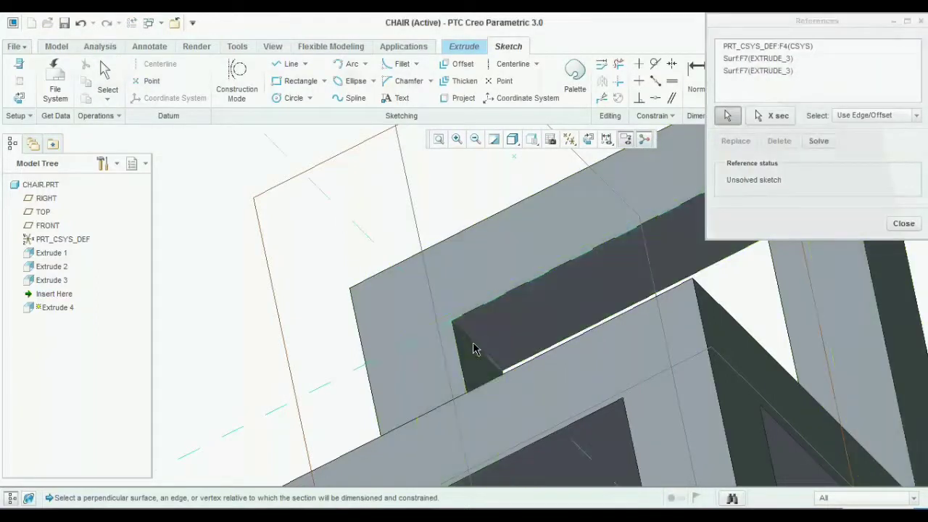
pyautogui.click(541, 358)
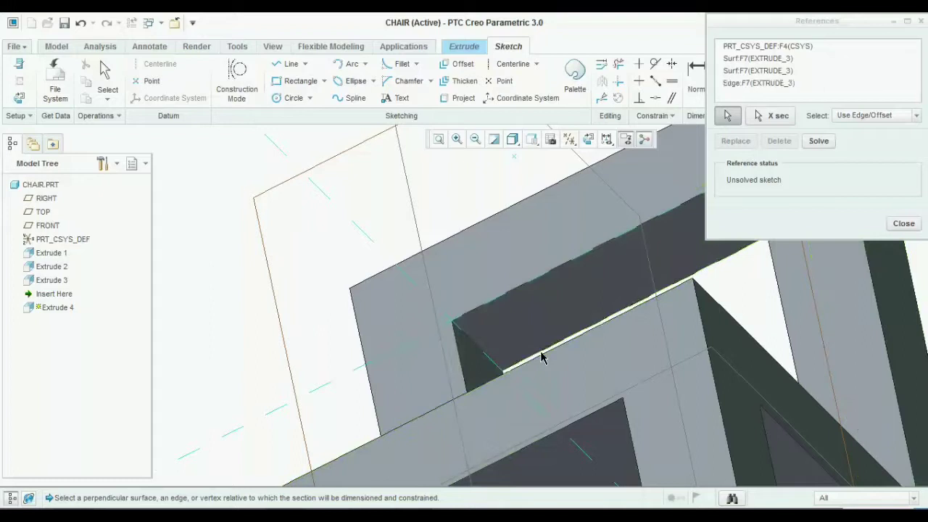
pyautogui.scroll(4, 657, 350)
pyautogui.moveTo(657, 350); pyautogui.dragTo(611, 326, button='middle')
pyautogui.click(545, 350)
pyautogui.click(589, 141)
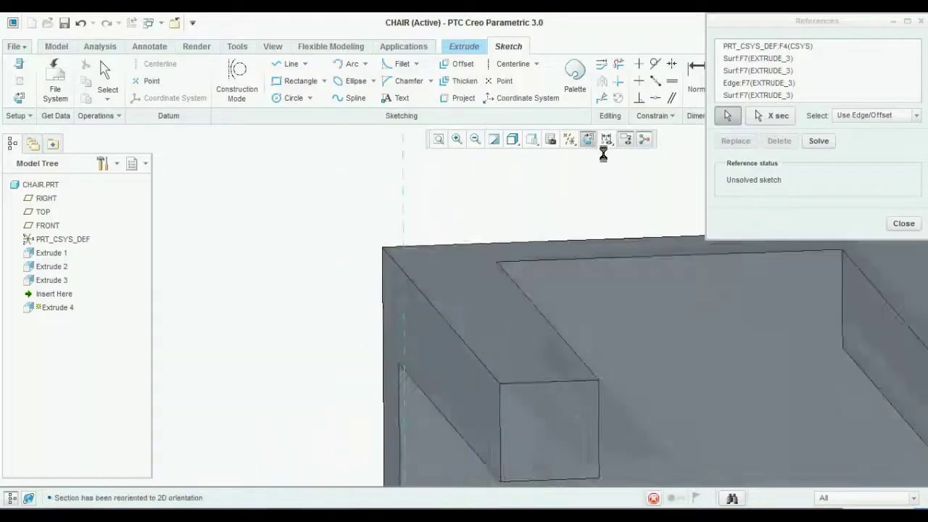
pyautogui.click(439, 139)
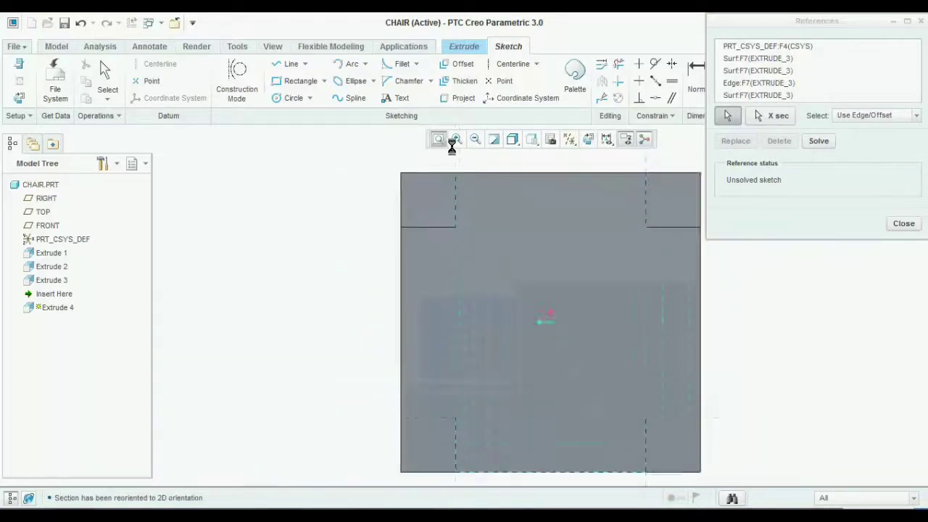
pyautogui.scroll(3, 515, 441)
pyautogui.scroll(-4, 515, 431)
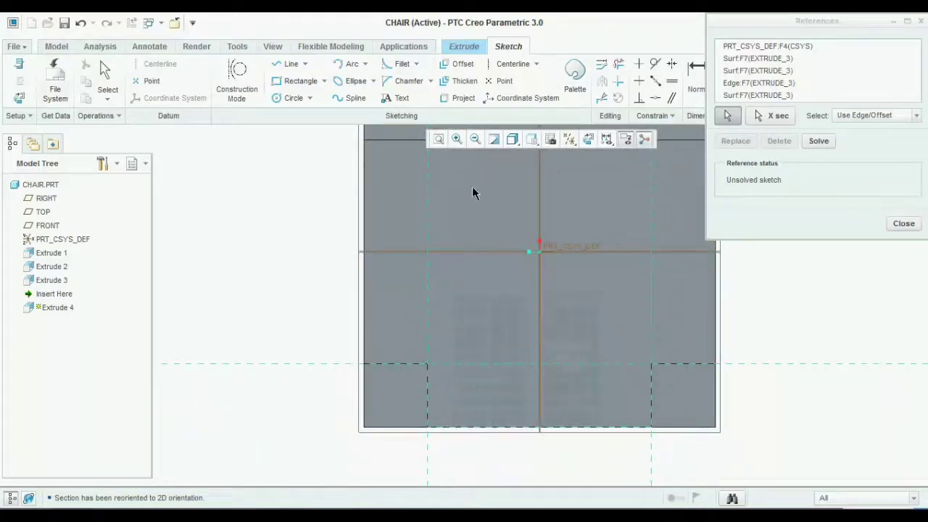
pyautogui.click(903, 224)
# Draw a horizontal line between the frame's inner sides from the midpoint of a helper line across the rail's depth, and delete the helper line.
pyautogui.click(287, 64)
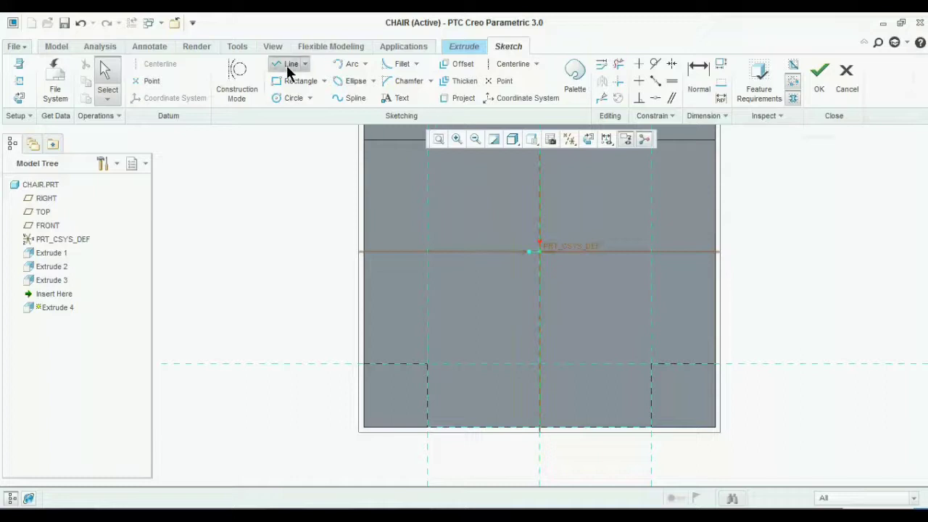
pyautogui.click(427, 364)
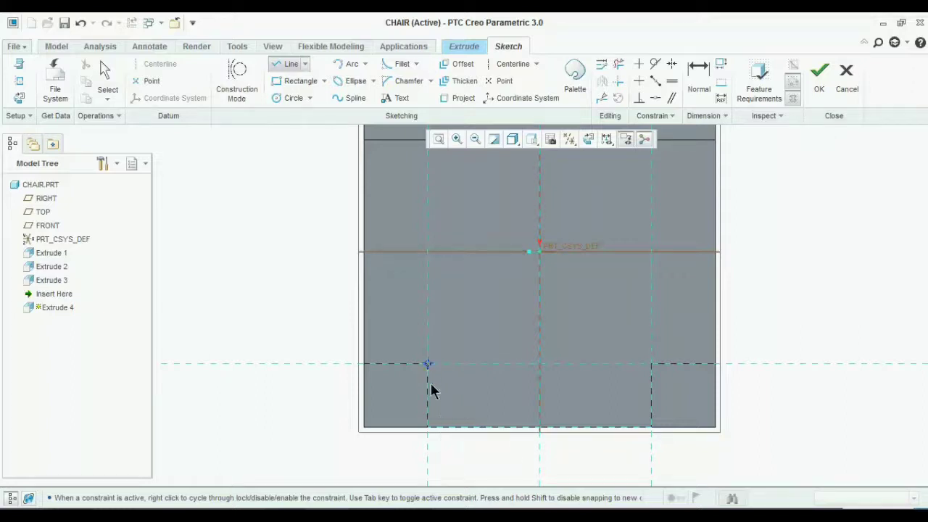
pyautogui.middleClick(433, 423)
pyautogui.click(430, 395)
pyautogui.middleClick(606, 411)
pyautogui.scroll(-1, 550, 434)
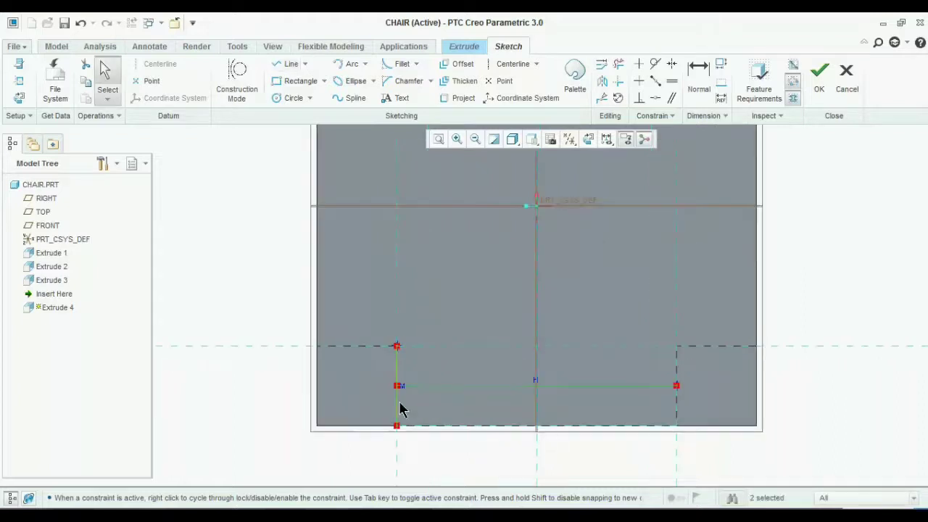
pyautogui.press('Delete')
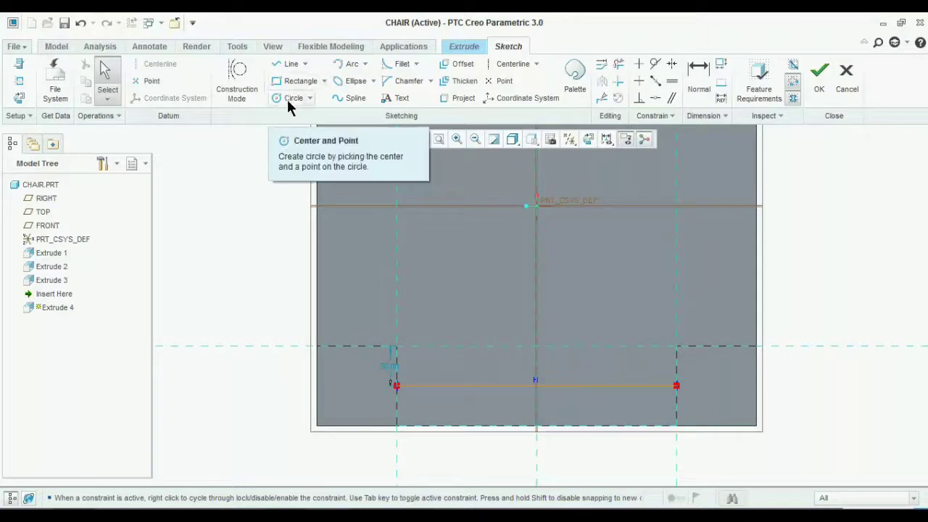
# Draw a circle centred on the midpoint of the horizontal line and set its diameter to 75 mm.
pyautogui.click(286, 97)
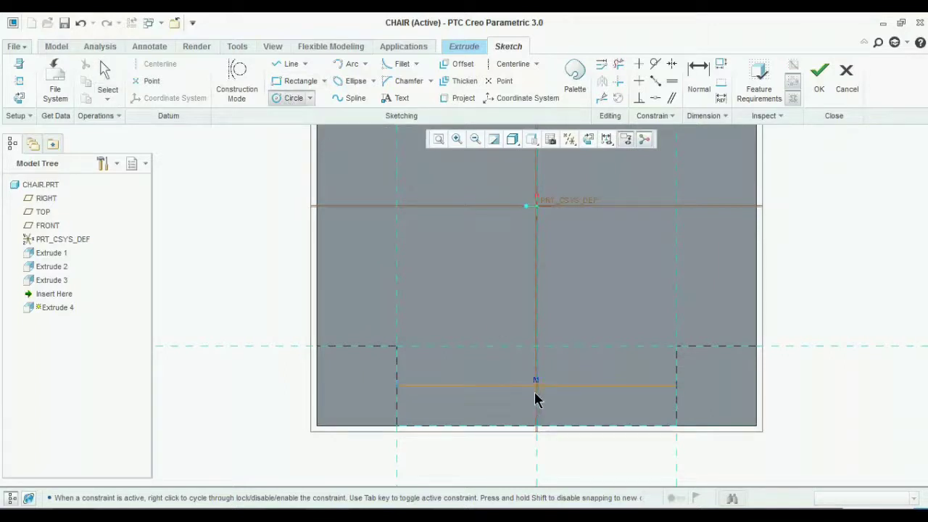
pyautogui.click(545, 416)
pyautogui.middleClick(572, 412)
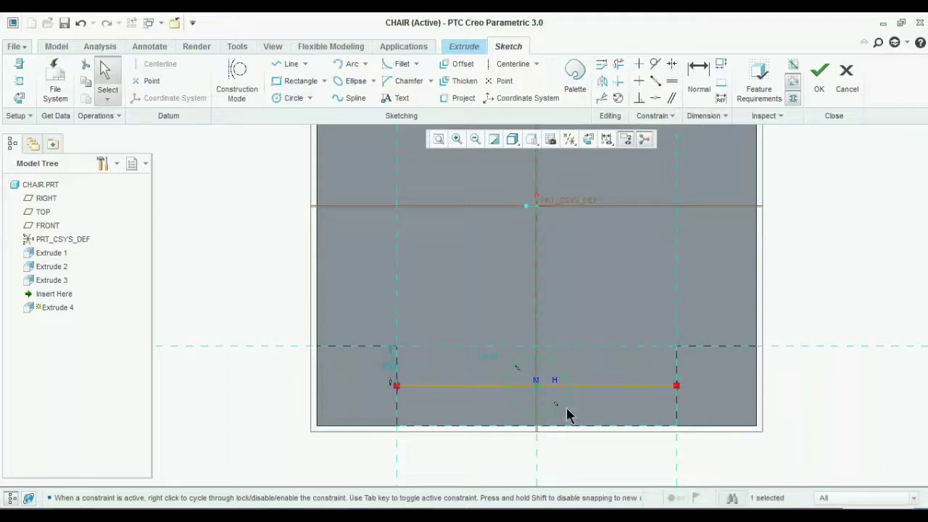
pyautogui.doubleClick(489, 356)
pyautogui.write('75')
pyautogui.press('Return')
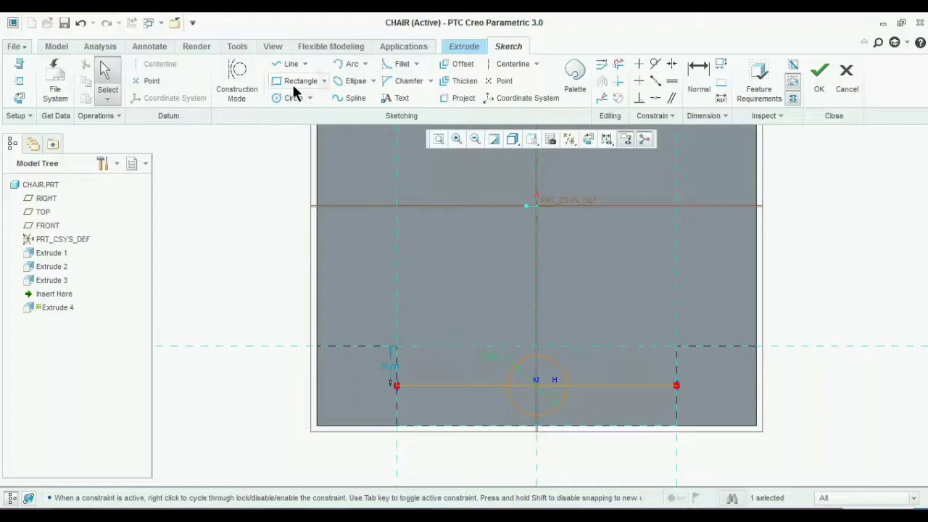
# Draw a second circle of equal radius on the horizontal line, centred about 60 mm from the line's left end.
pyautogui.click(292, 98)
pyautogui.click(445, 386)
pyautogui.click(456, 416)
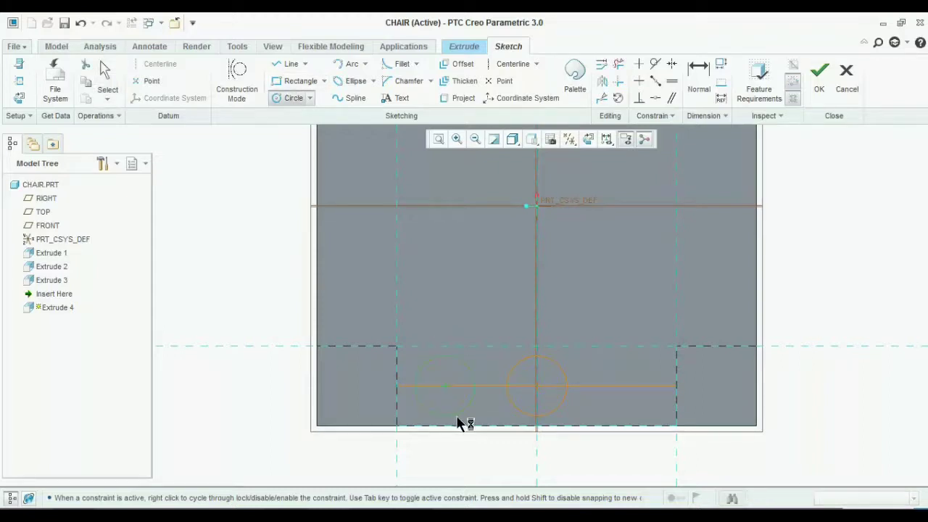
# Add a vertical centerline through the middle of the sketch and mirror the second circle about it.
pyautogui.click(606, 99)
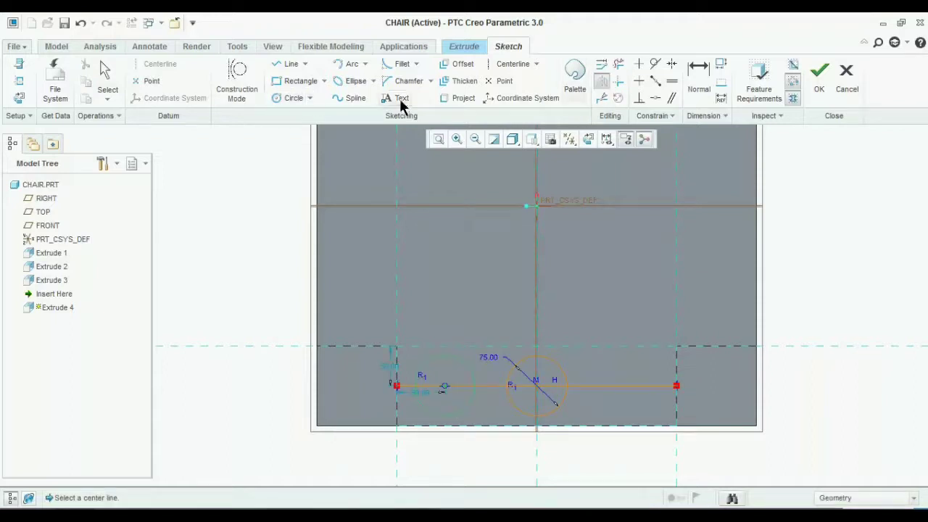
pyautogui.click(516, 65)
pyautogui.click(537, 299)
pyautogui.click(537, 310)
pyautogui.middleClick(480, 291)
pyautogui.click(465, 367)
pyautogui.click(605, 86)
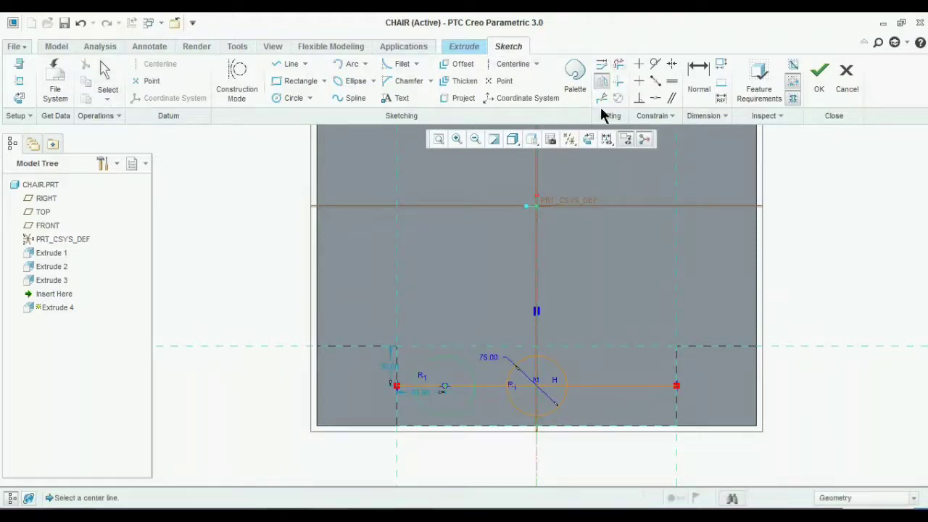
pyautogui.click(536, 319)
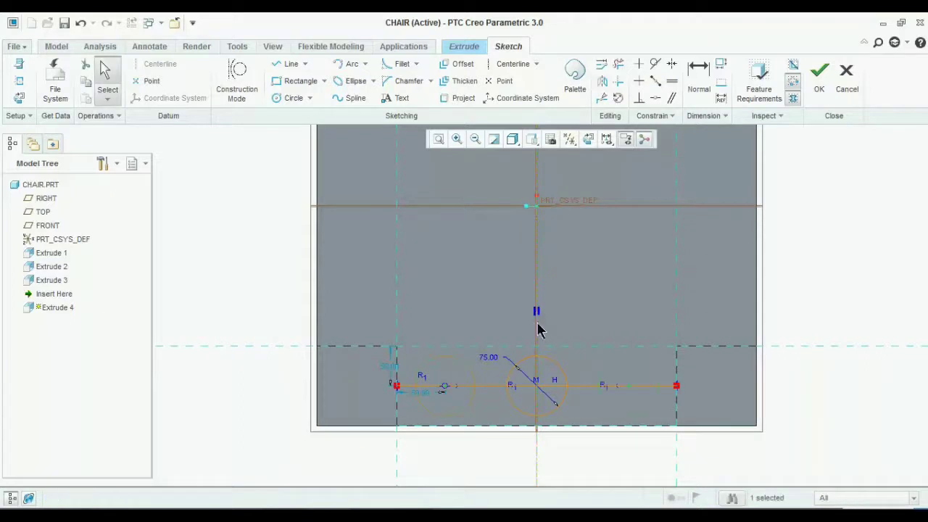
pyautogui.click(602, 80)
pyautogui.click(543, 315)
pyautogui.middleClick(543, 314)
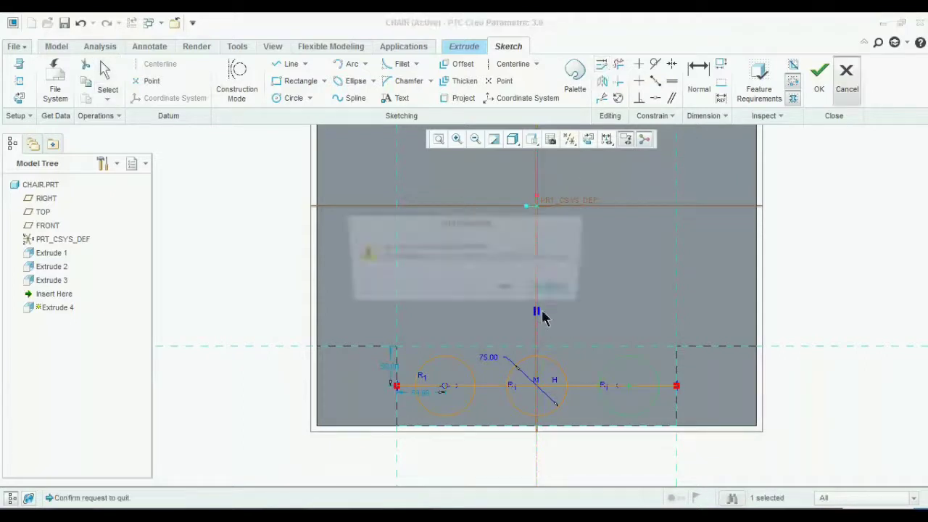
pyautogui.click(556, 288)
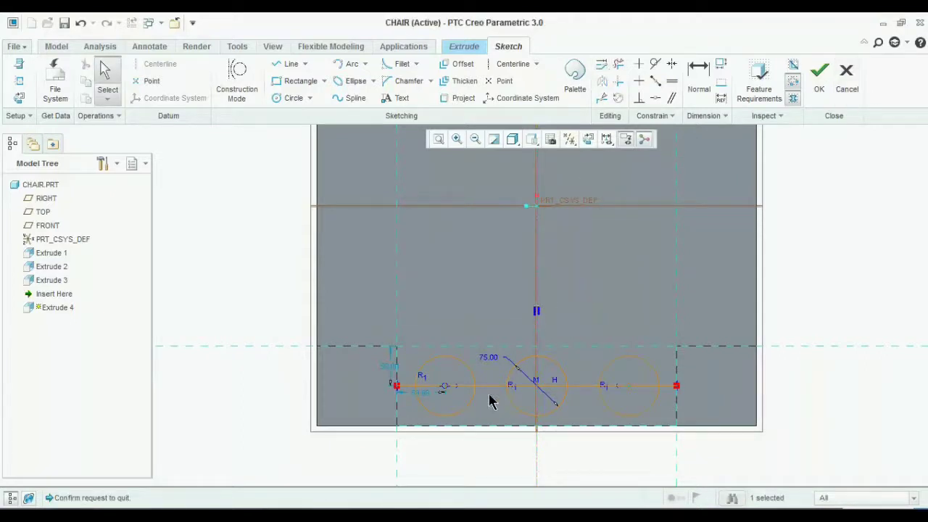
# Trim away all segments of the horizontal line inside and between the three circles and finish the sketch.
pyautogui.click(618, 65)
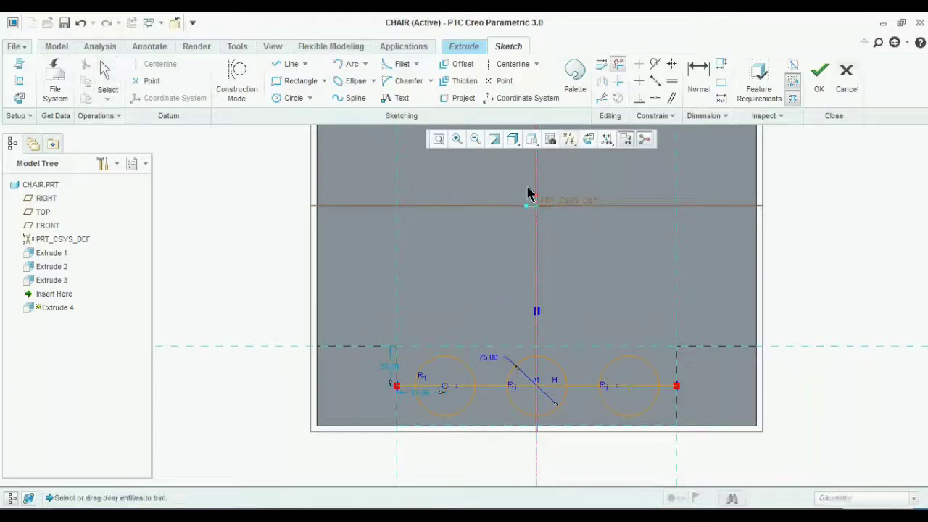
pyautogui.click(431, 389)
pyautogui.click(495, 388)
pyautogui.click(522, 390)
pyautogui.click(553, 388)
pyautogui.click(584, 391)
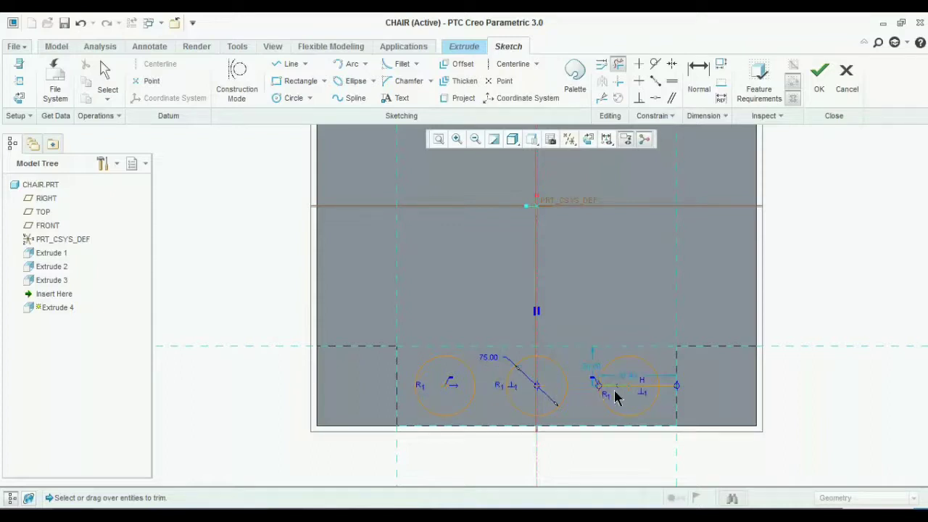
pyautogui.click(612, 391)
pyautogui.click(669, 388)
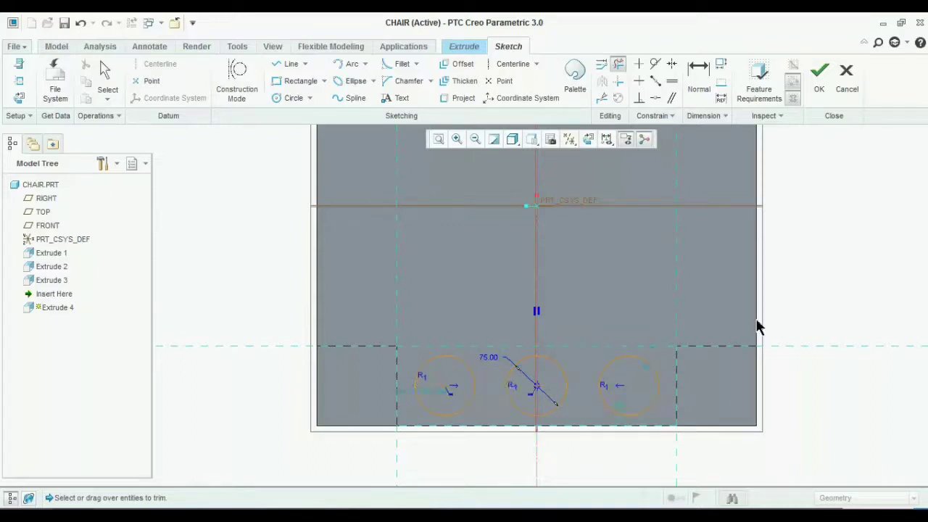
pyautogui.click(820, 81)
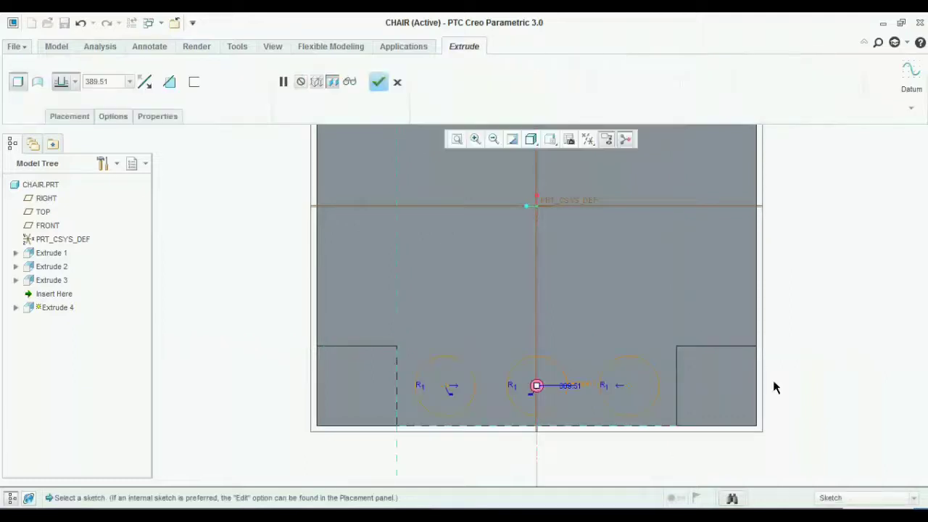
pyautogui.moveTo(773, 393)
pyautogui.mouseDown(button='middle')
pyautogui.moveTo(734, 390)
pyautogui.moveTo(727, 408)
pyautogui.moveTo(694, 413)
pyautogui.mouseUp(button='middle')
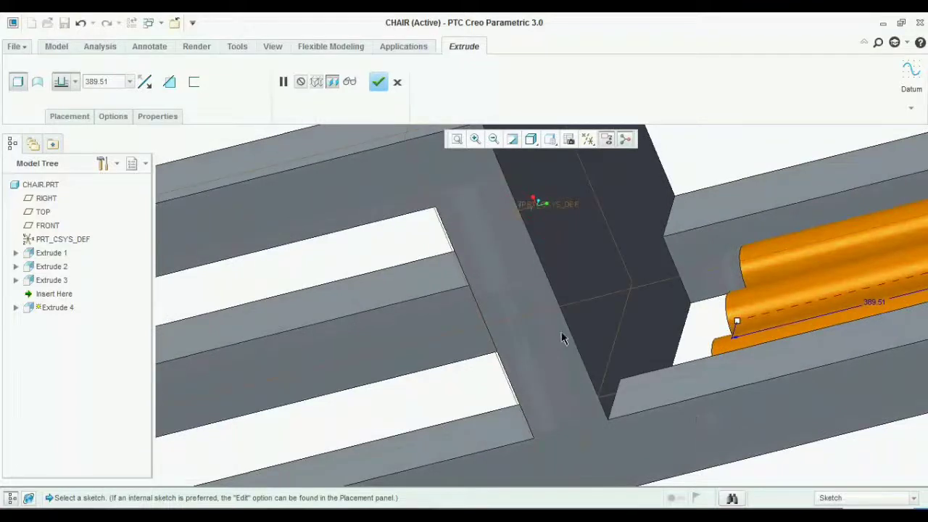
# Set the extrusion of the three backrest circles to end at the seat's upper face and complete the feature.
pyautogui.click(75, 82)
pyautogui.click(65, 197)
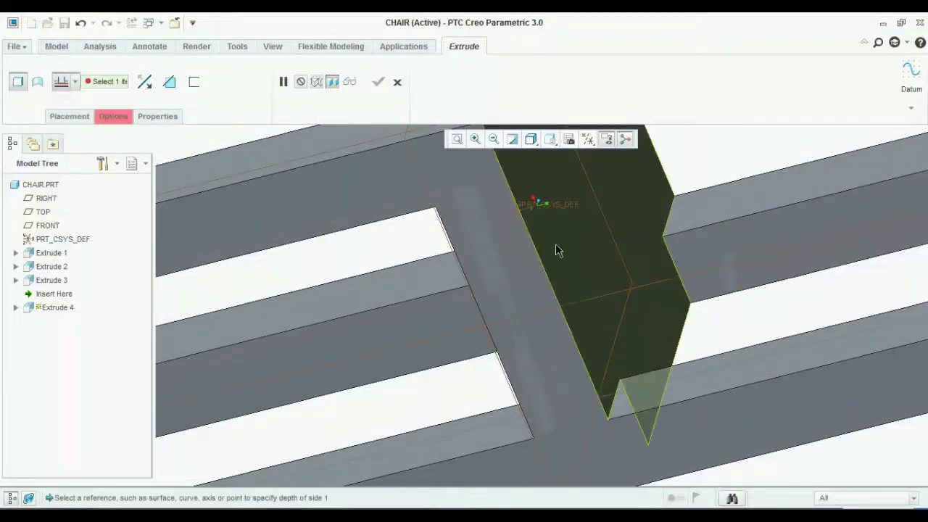
pyautogui.click(587, 258)
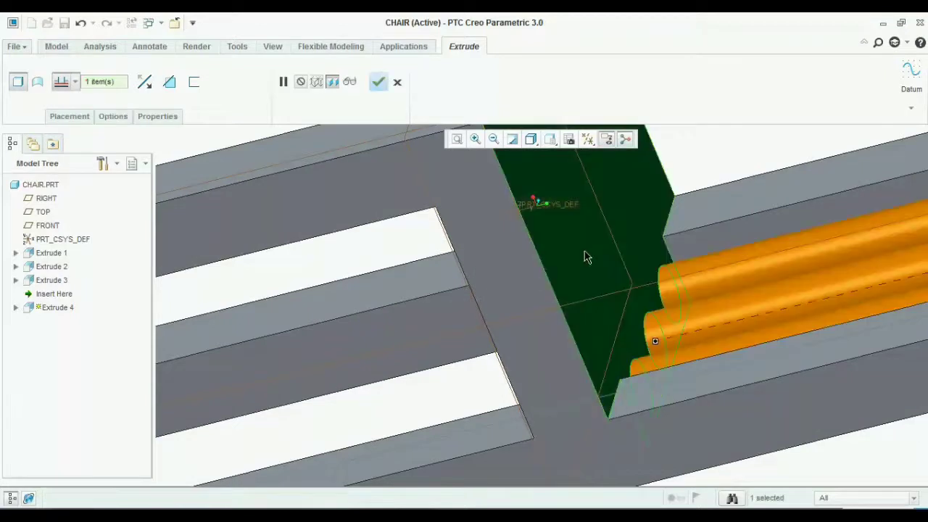
pyautogui.click(377, 83)
# Save the chair part to the Desktop folder.
pyautogui.scroll(5, 400, 208)
pyautogui.click(253, 378)
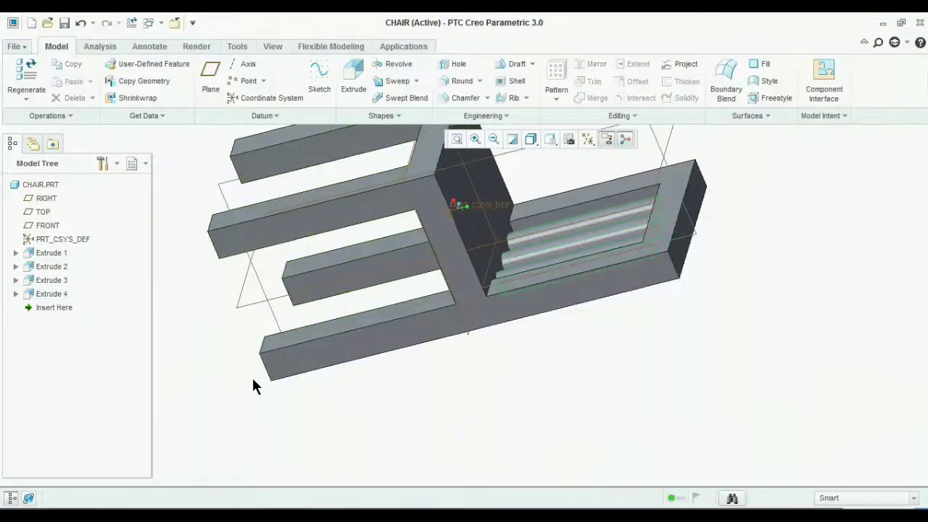
pyautogui.hotkey('ctrl', 'd')
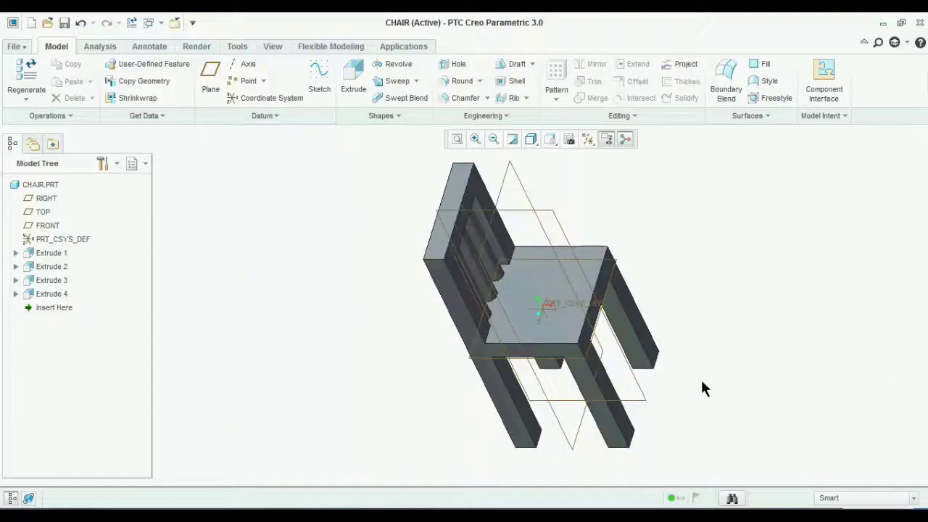
pyautogui.moveTo(701, 388); pyautogui.dragTo(668, 384, button='middle')
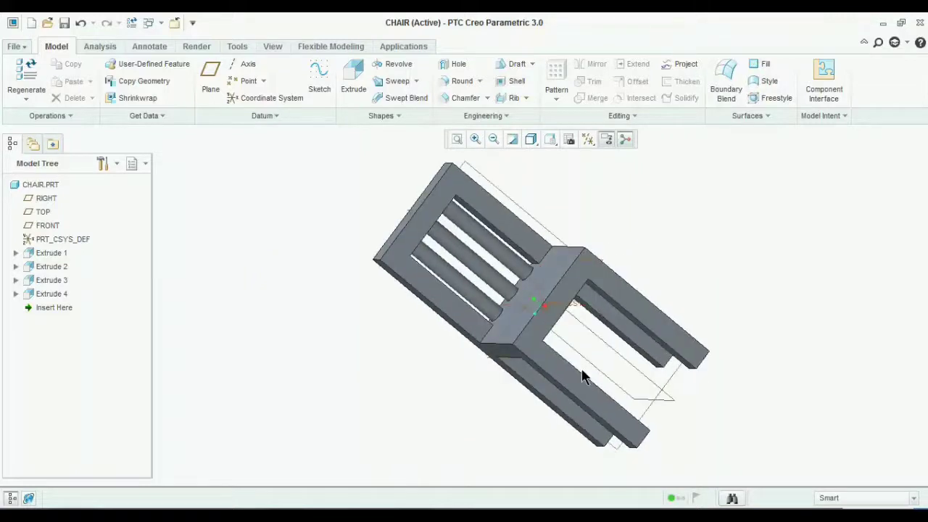
pyautogui.hotkey('ctrl', 's')
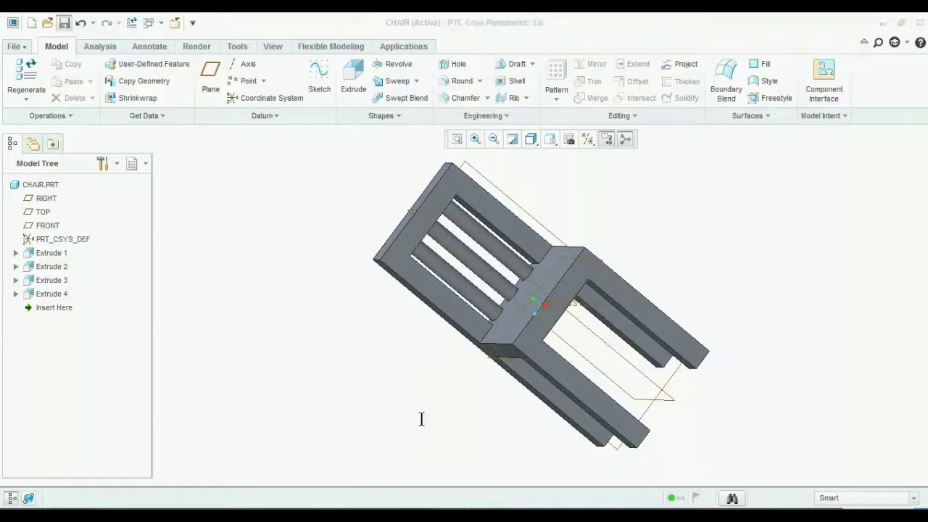
pyautogui.click(278, 190)
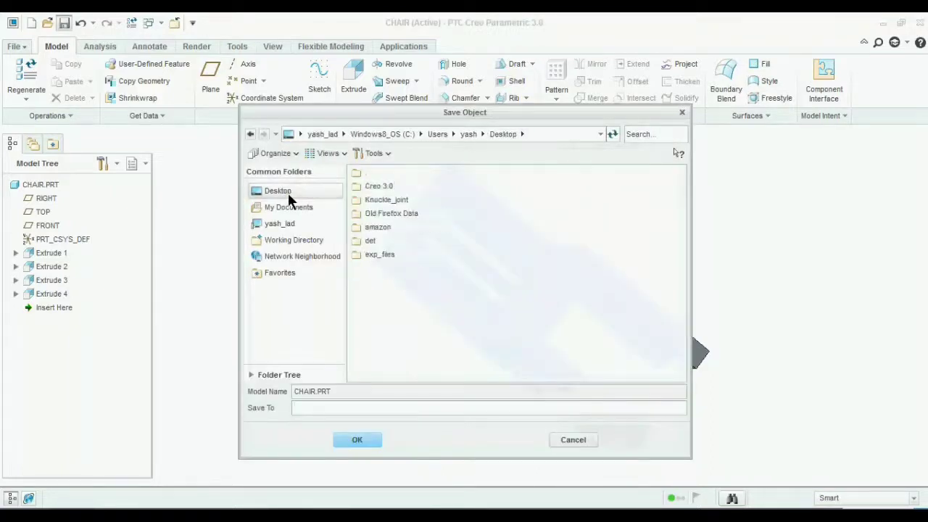
pyautogui.click(360, 439)
# Save a copy of the chair to the Desktop in IGES format under the file name chair.
pyautogui.click(14, 48)
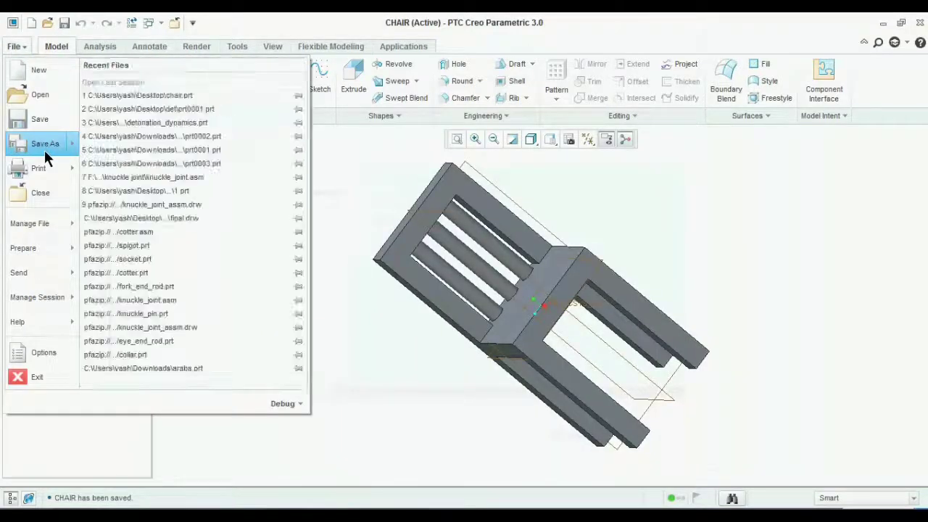
pyautogui.click(45, 149)
pyautogui.click(390, 425)
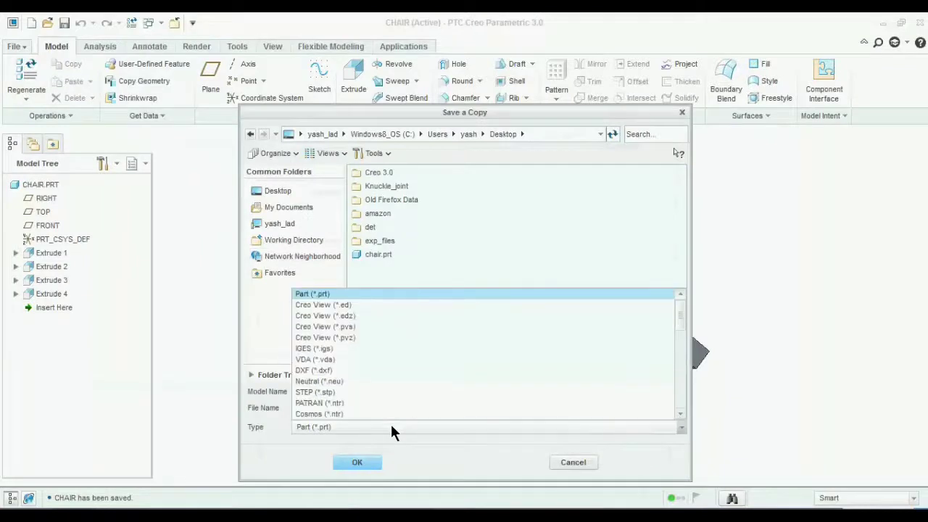
pyautogui.click(350, 350)
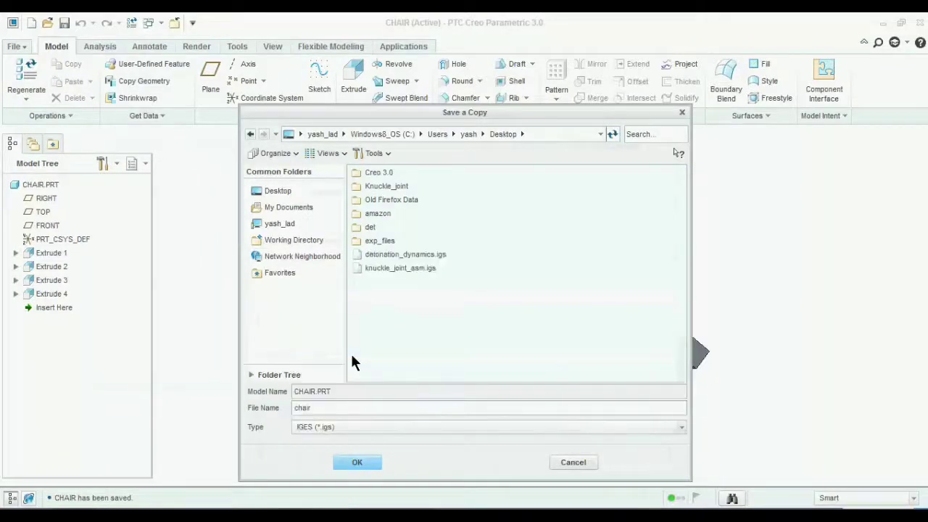
pyautogui.click(357, 462)
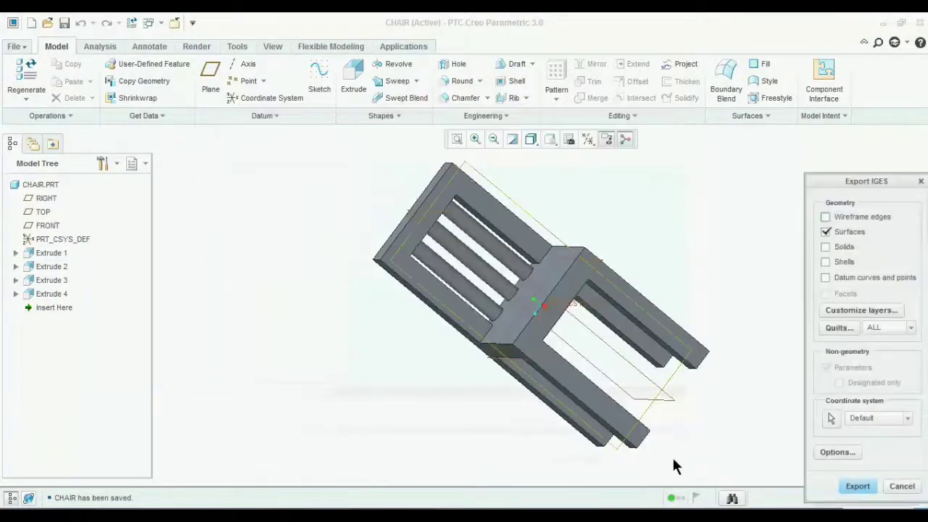
pyautogui.click(856, 486)
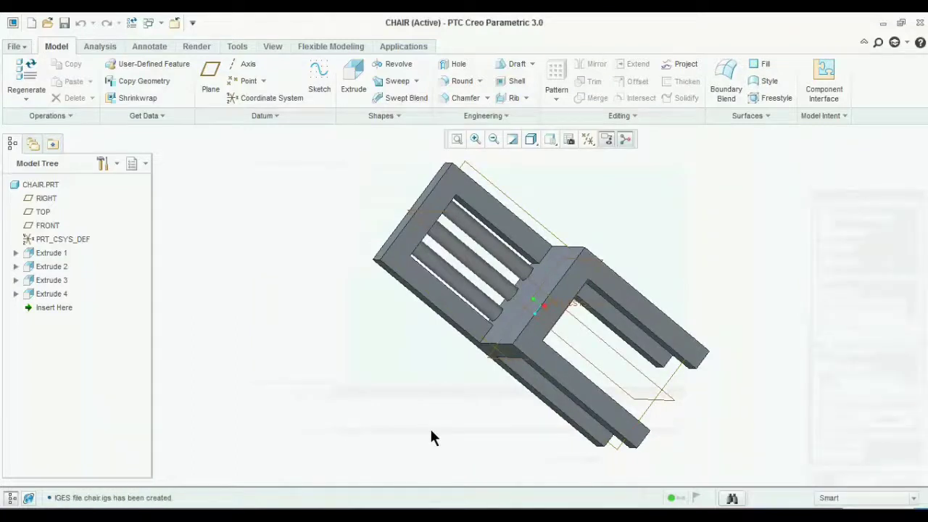
pyautogui.hotkey('ctrl', 'd')
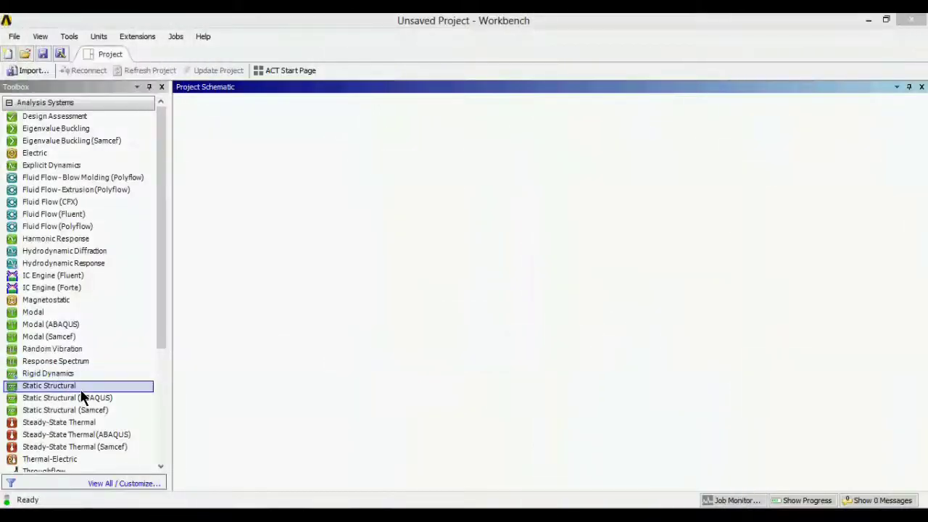
# Switch to ANSYS Workbench and add a Static Structural analysis system named Chair_Structural to the project schematic.
pyautogui.moveTo(80, 390); pyautogui.dragTo(277, 167)
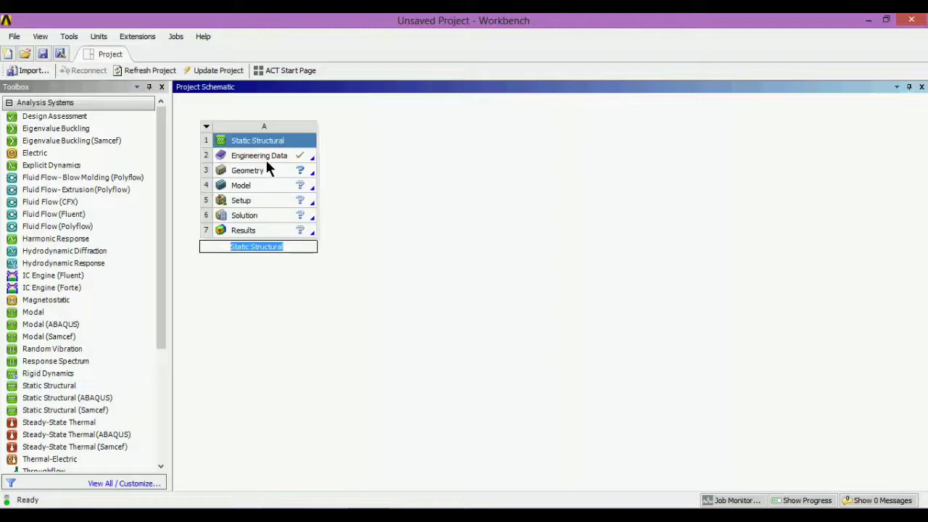
pyautogui.write('Chair_')
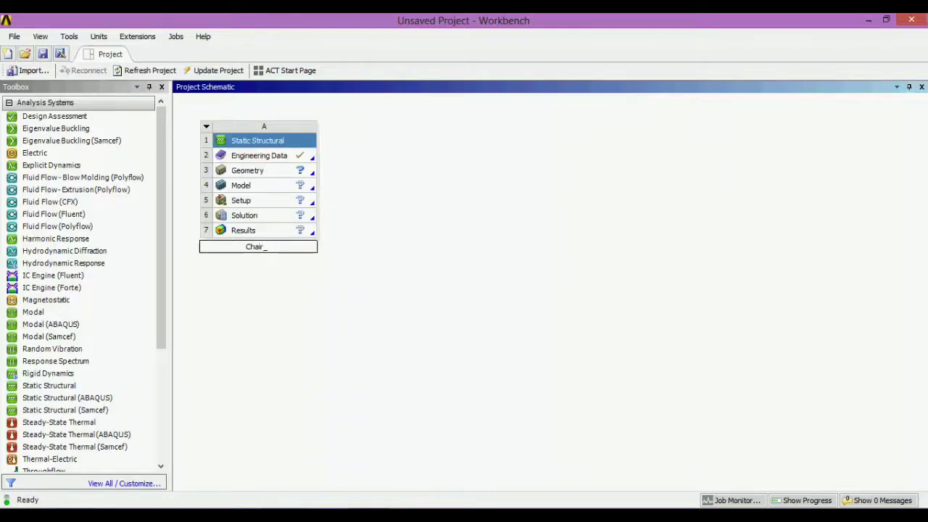
pyautogui.write(' Structural')
pyautogui.press('Return')
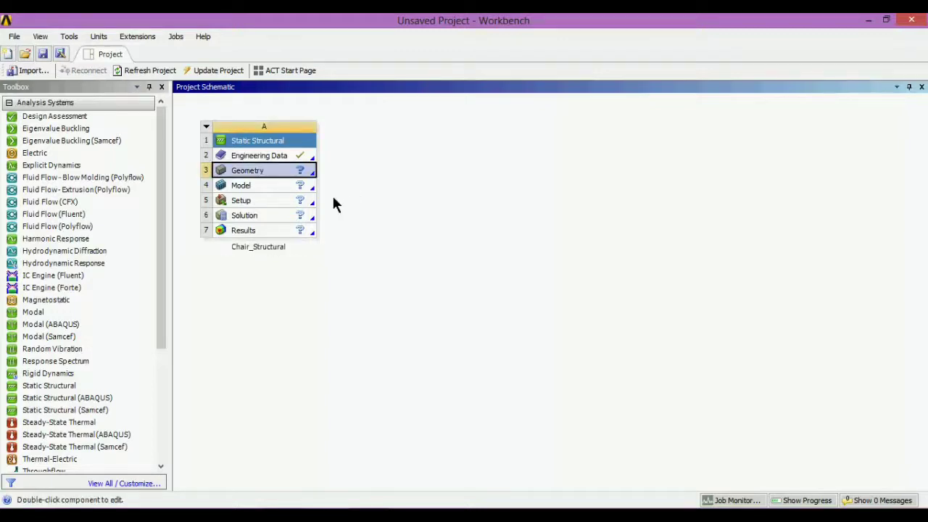
# Import the chair file from the Desktop as the geometry of the Static Structural system.
pyautogui.rightClick(295, 175)
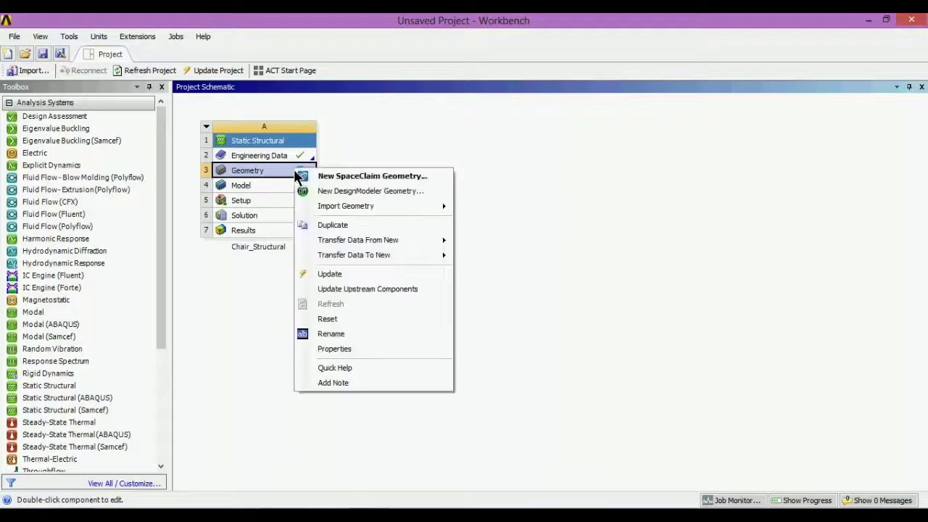
pyautogui.moveTo(425, 213)
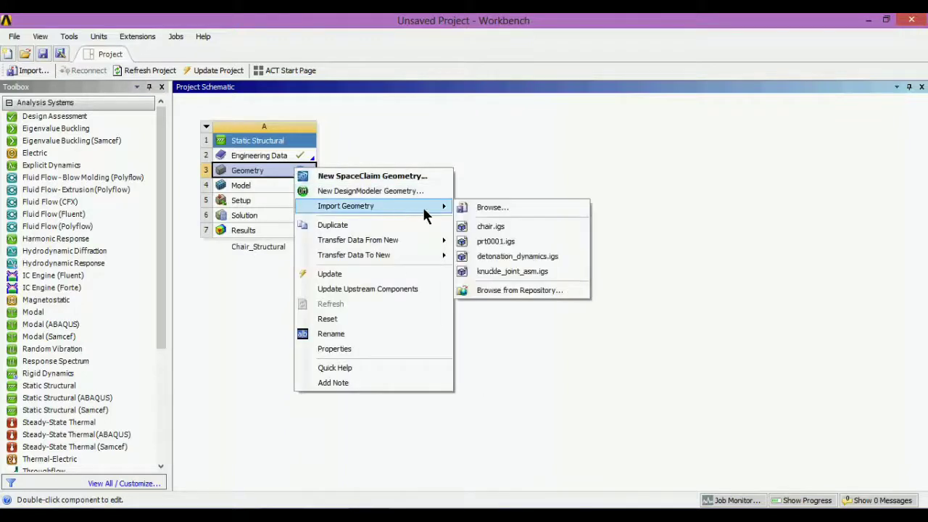
pyautogui.click(478, 206)
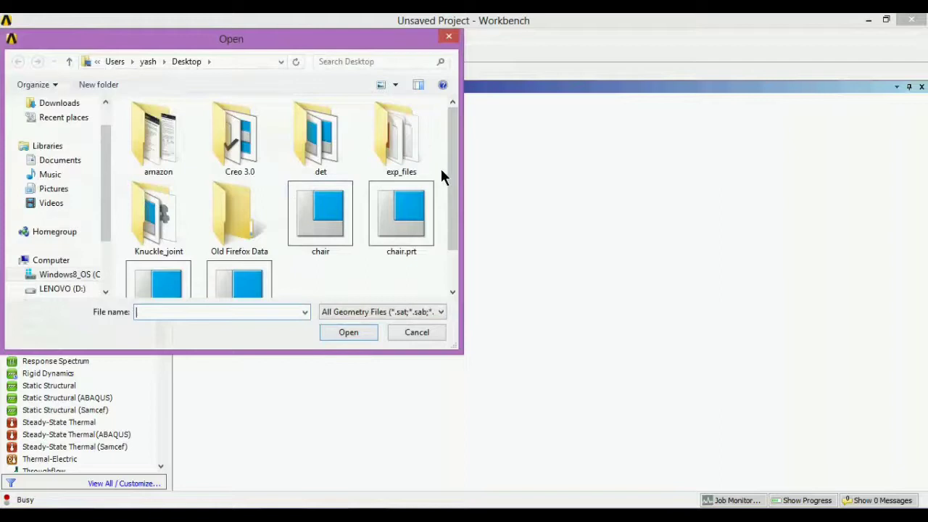
pyautogui.moveTo(450, 178); pyautogui.dragTo(451, 214)
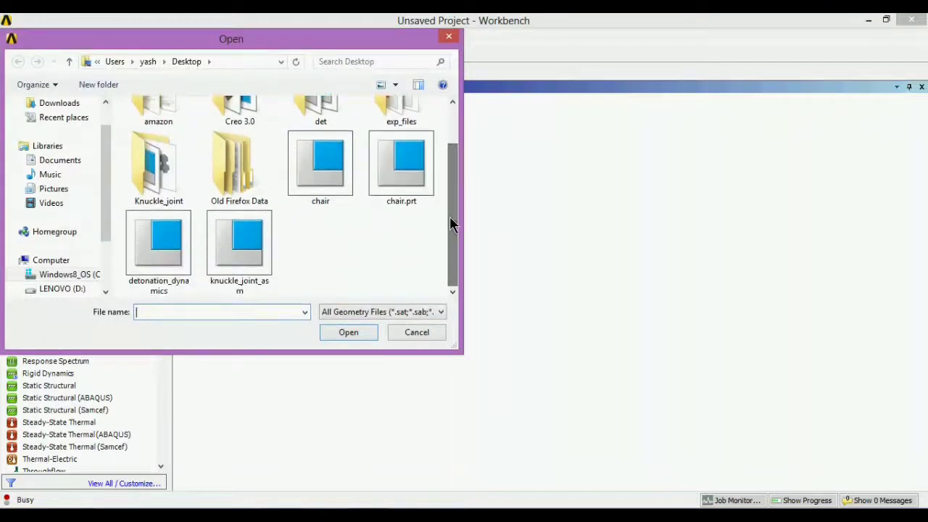
pyautogui.doubleClick(330, 182)
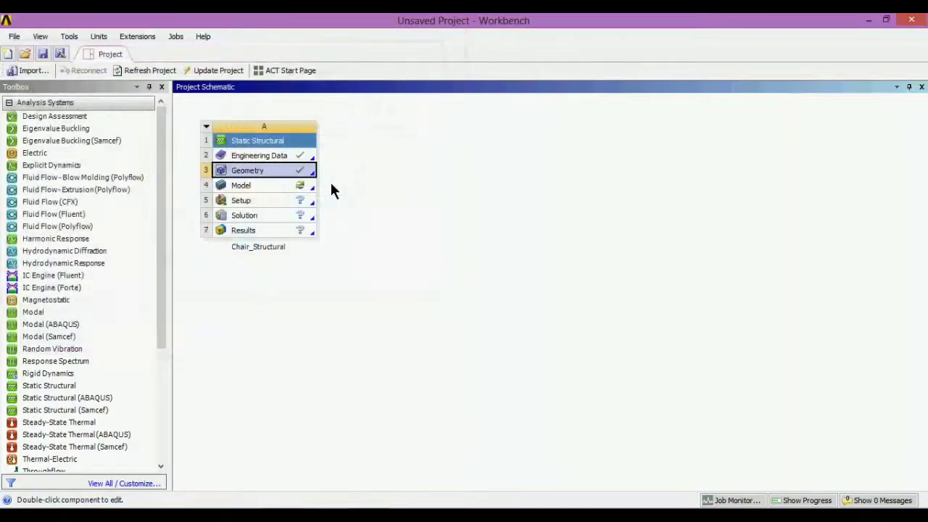
# Open the analysis model in ANSYS Mechanical and generate the chair's mesh with the default settings.
pyautogui.doubleClick(304, 190)
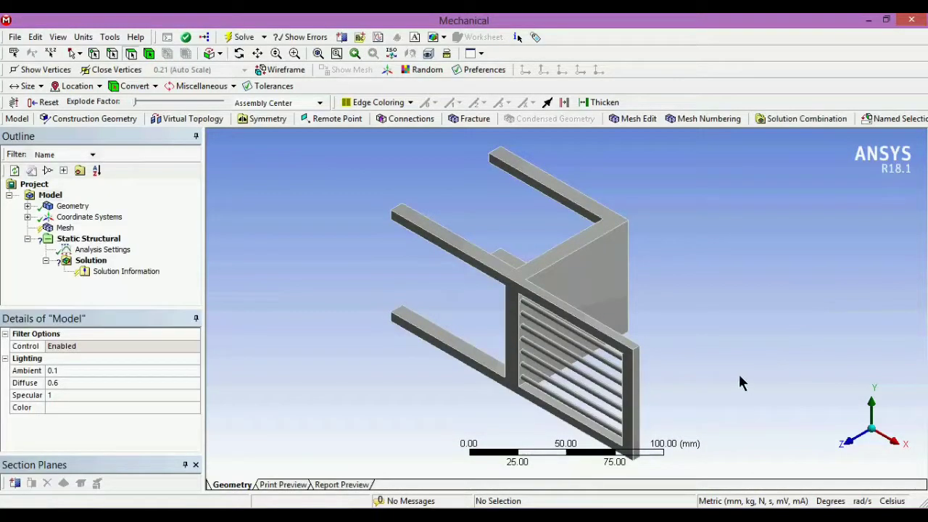
pyautogui.moveTo(727, 359); pyautogui.dragTo(590, 263)
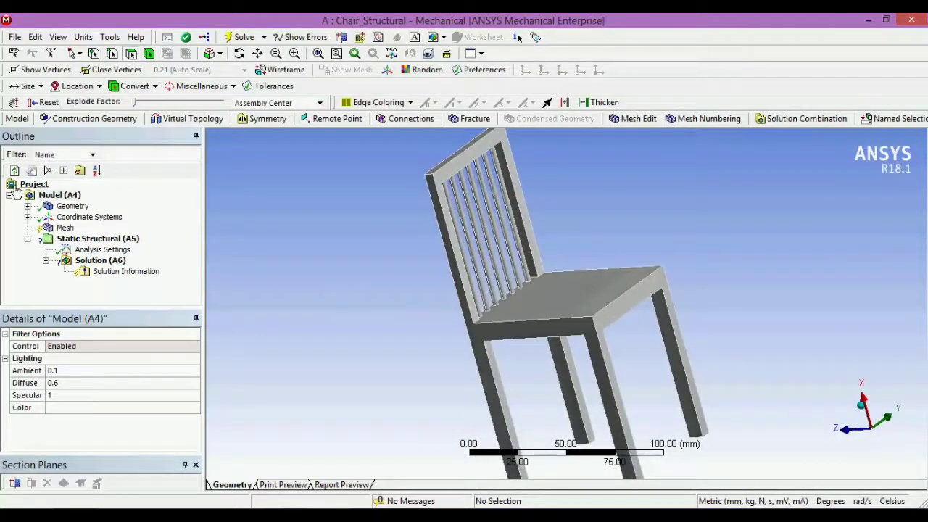
pyautogui.click(69, 228)
pyautogui.rightClick(73, 227)
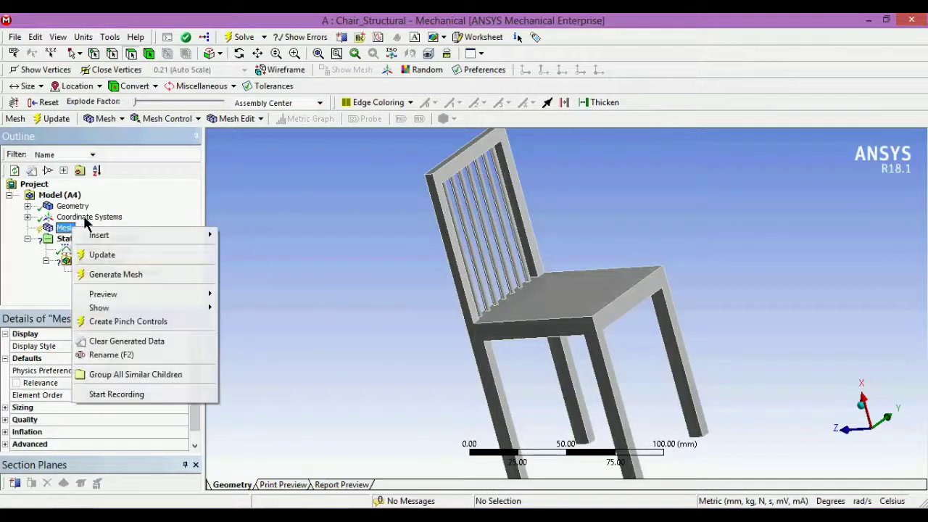
pyautogui.click(132, 279)
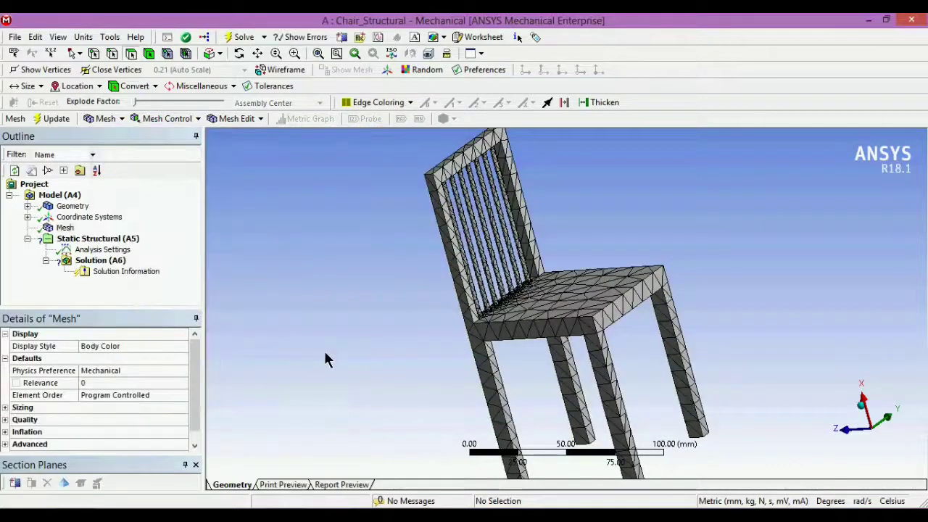
# Insert a Fixed Support in the static structural analysis and apply it to the end faces of the four chair legs.
pyautogui.click(102, 242)
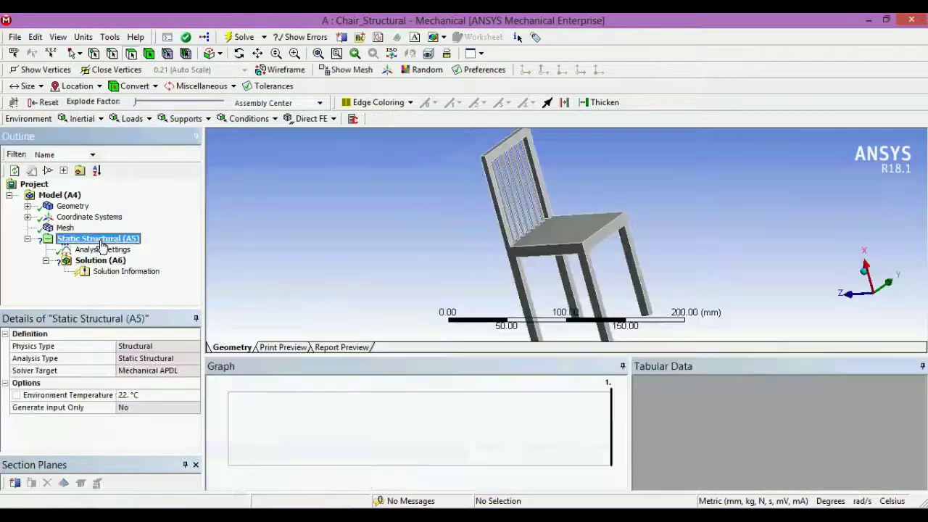
pyautogui.rightClick(101, 245)
pyautogui.moveTo(221, 248)
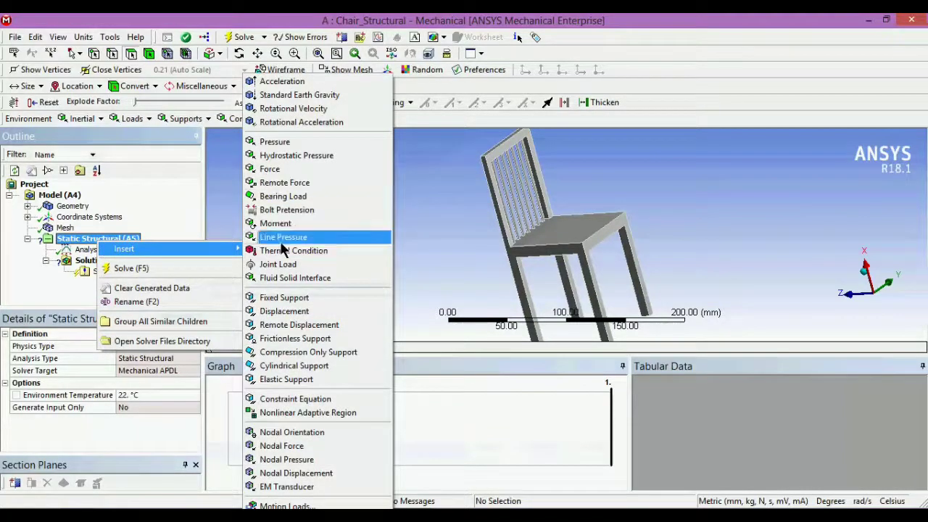
pyautogui.click(290, 297)
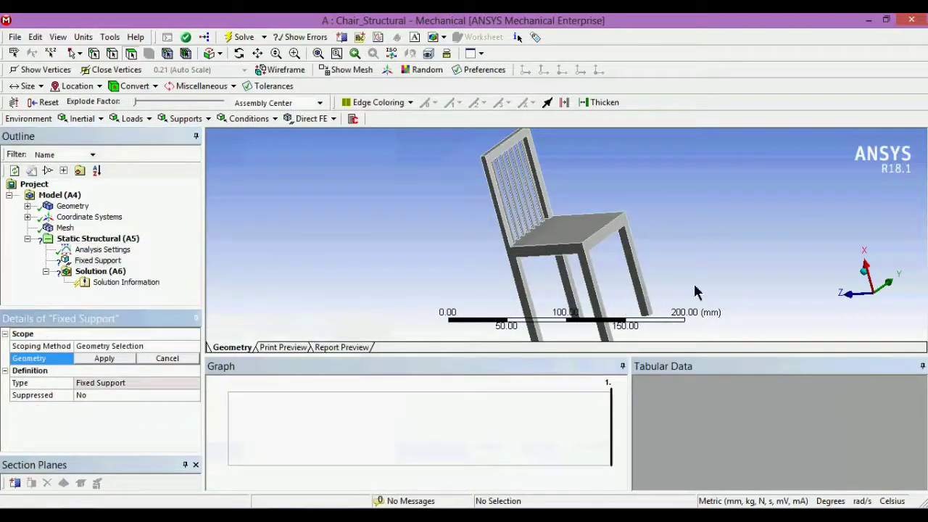
pyautogui.moveTo(690, 268); pyautogui.dragTo(636, 199, button='middle')
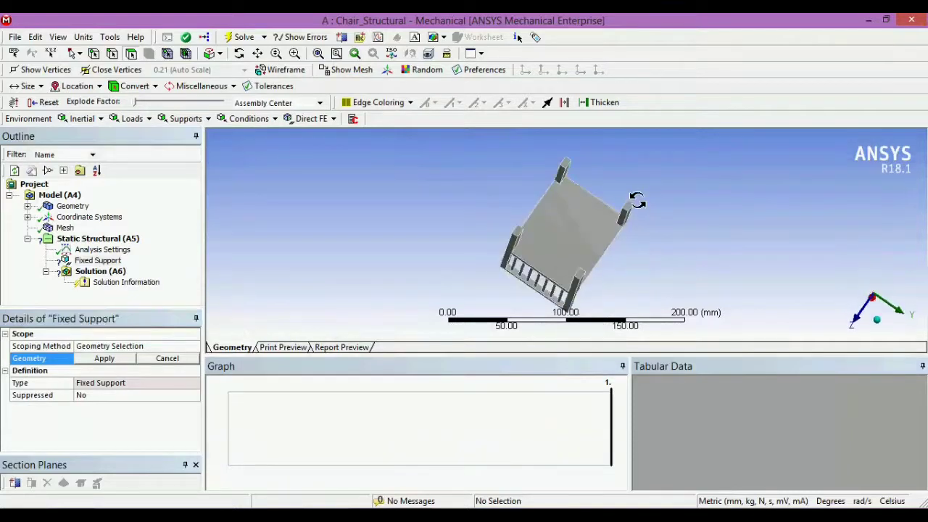
pyautogui.click(517, 232)
pyautogui.keyDown('ctrl'); pyautogui.click(566, 164); pyautogui.keyUp('ctrl')
pyautogui.keyDown('ctrl'); pyautogui.click(628, 208); pyautogui.keyUp('ctrl')
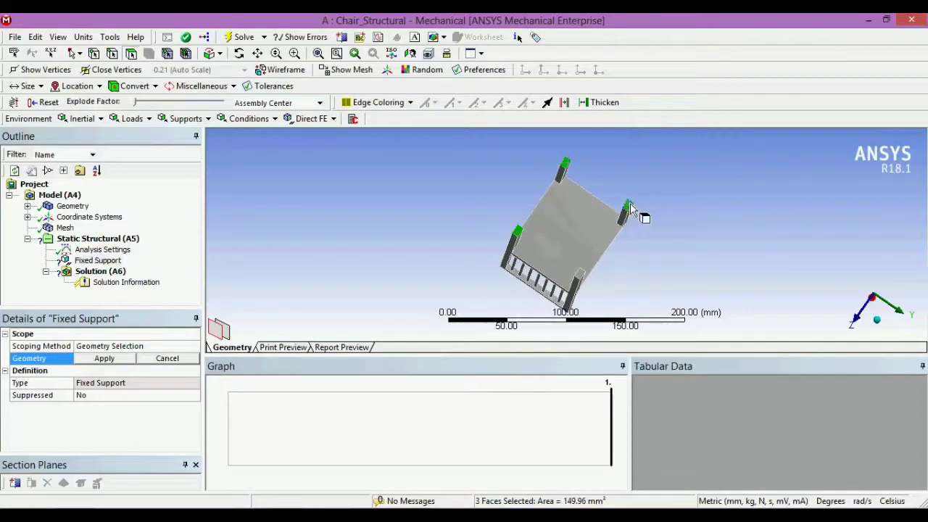
pyautogui.keyDown('ctrl'); pyautogui.click(581, 279); pyautogui.keyUp('ctrl')
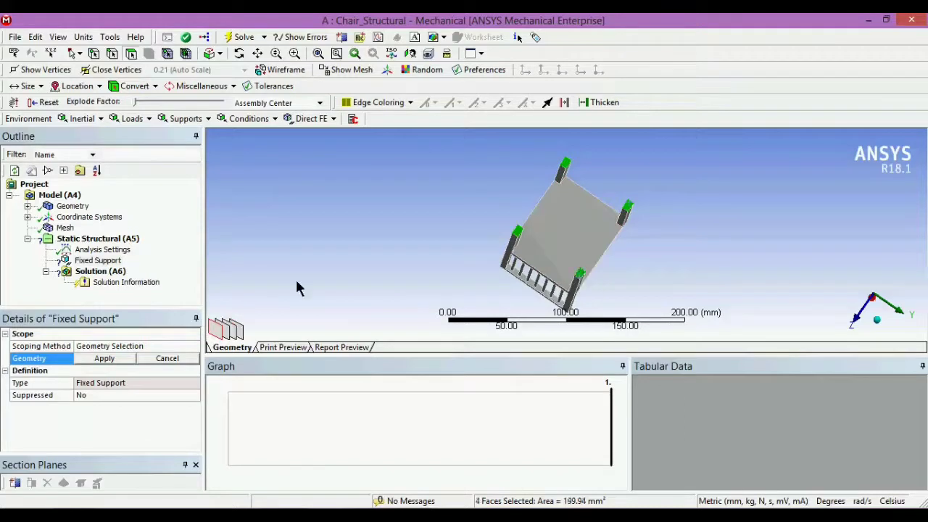
pyautogui.click(122, 358)
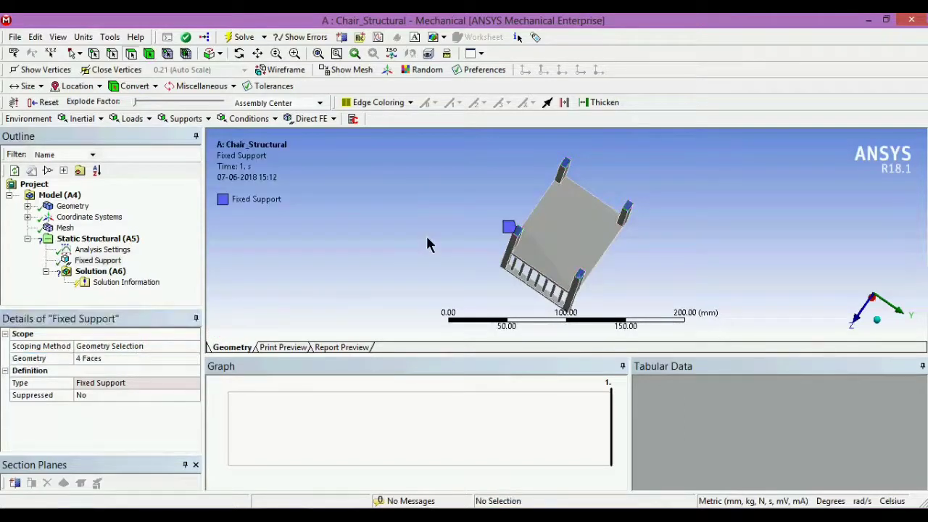
# Insert a Force load in the static structural analysis and apply it to the top face of the chair's seat.
pyautogui.moveTo(446, 249); pyautogui.dragTo(481, 322, button='middle')
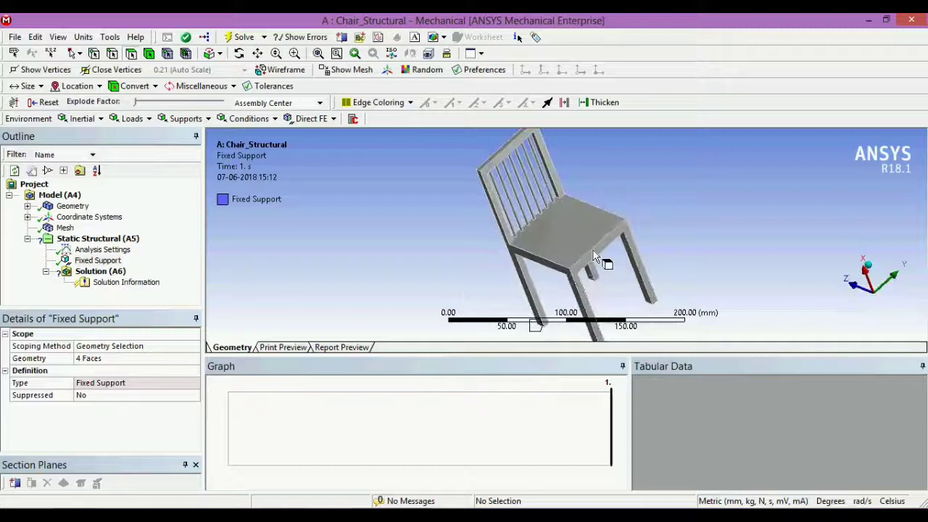
pyautogui.click(137, 239)
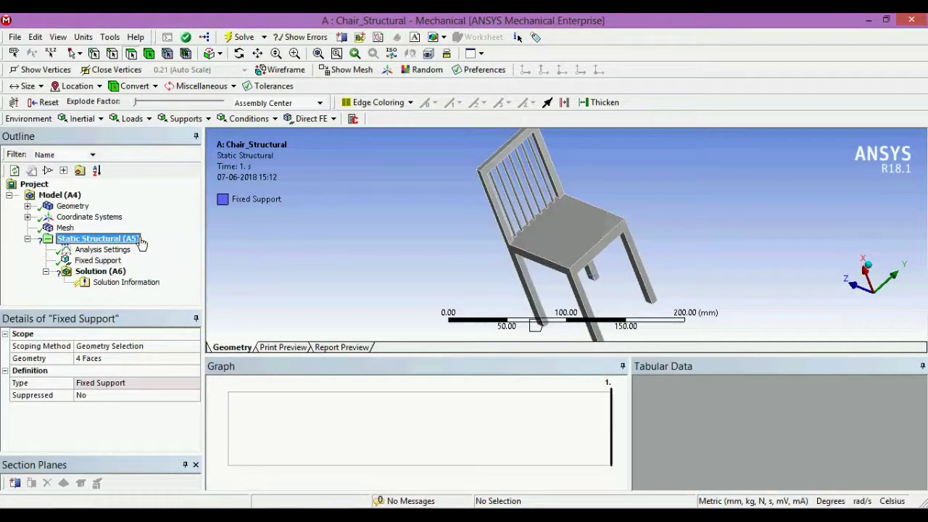
pyautogui.rightClick(136, 239)
pyautogui.moveTo(250, 255)
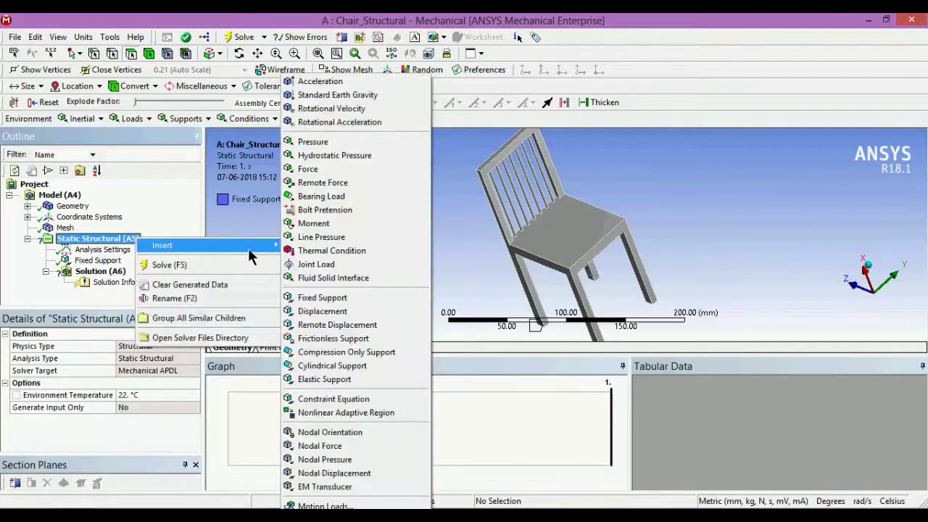
pyautogui.click(313, 174)
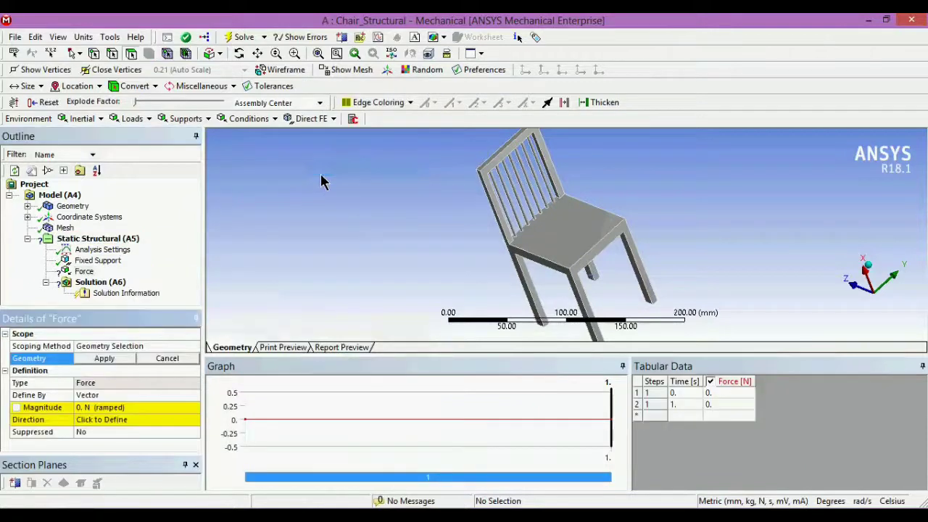
pyautogui.click(549, 230)
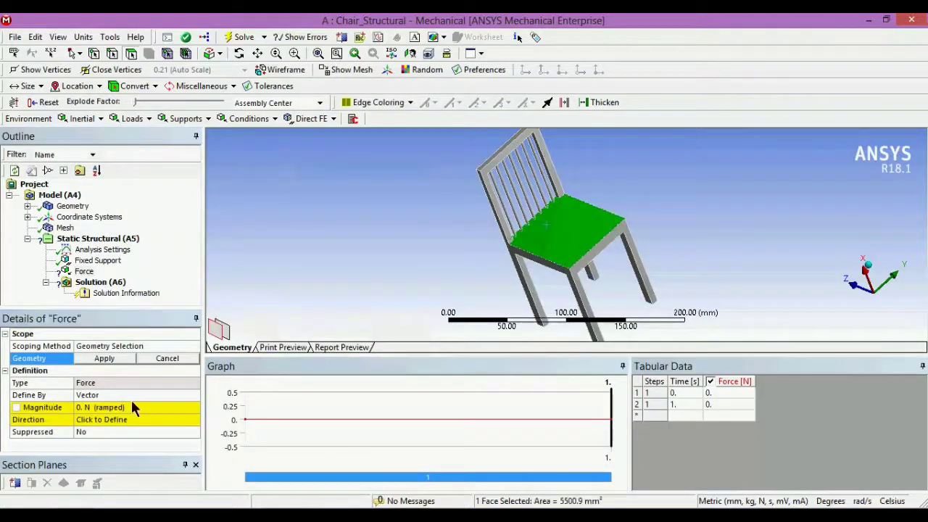
pyautogui.click(109, 359)
pyautogui.click(110, 358)
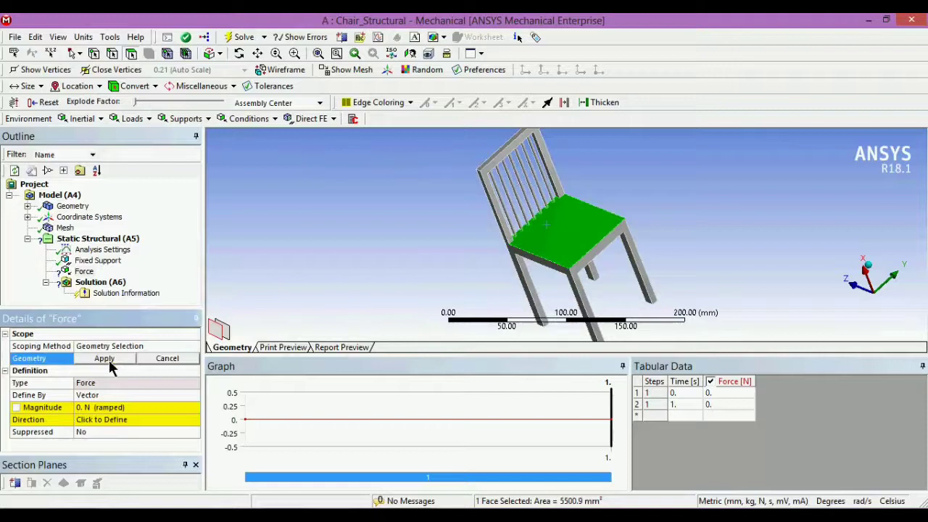
pyautogui.click(108, 357)
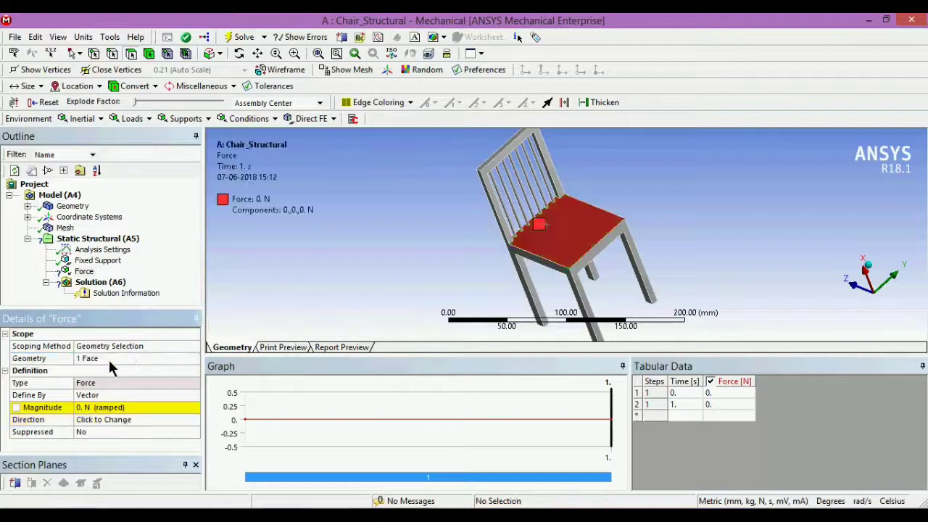
# Reverse the force's direction along the seat face's normal and set its magnitude to 1000 N.
pyautogui.click(121, 418)
pyautogui.moveTo(507, 313); pyautogui.dragTo(347, 268, button='middle')
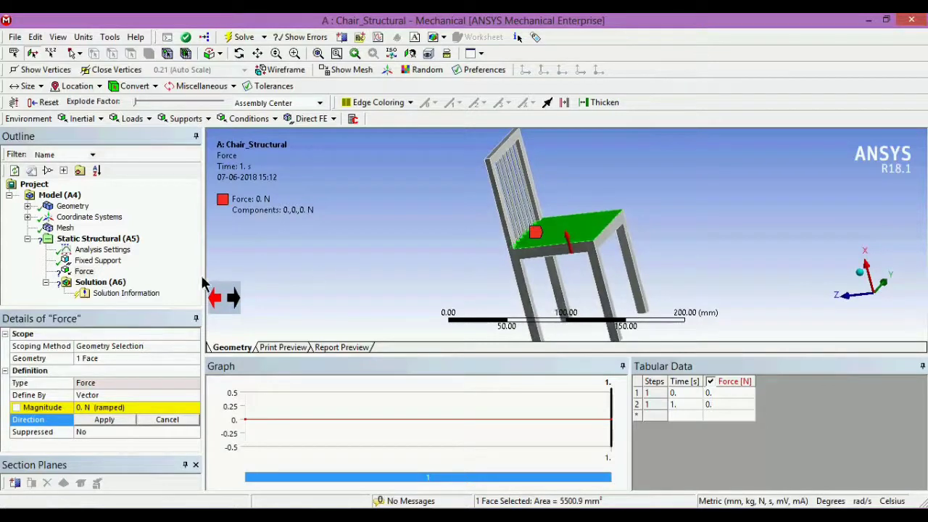
pyautogui.click(233, 298)
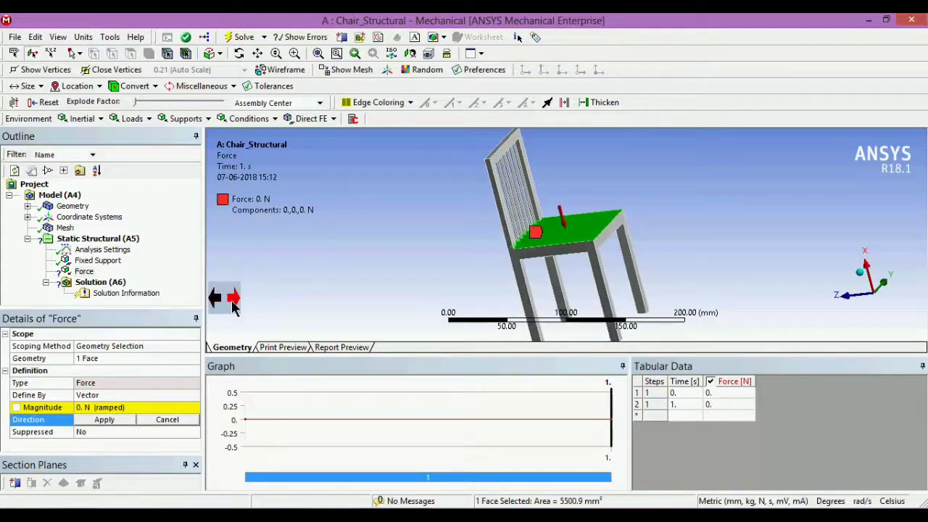
pyautogui.click(104, 419)
pyautogui.write('1000')
pyautogui.press('Return')
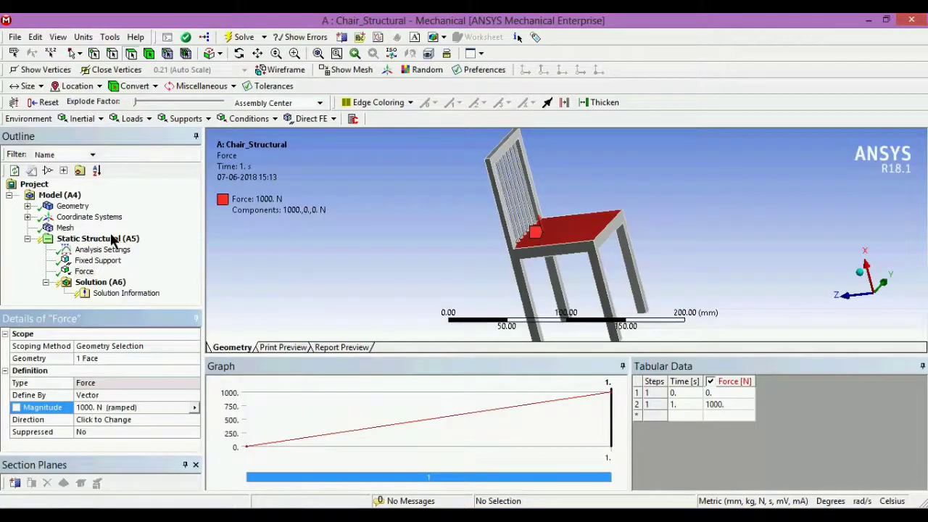
# Add Total Deformation, Equivalent Elastic Strain and Equivalent (von-Mises) Stress results to the solution and solve the analysis.
pyautogui.click(109, 282)
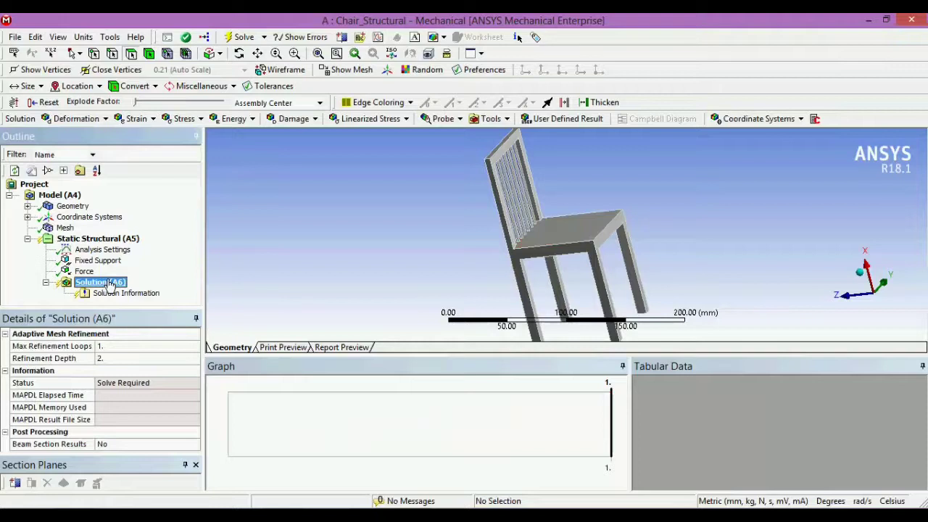
pyautogui.click(102, 123)
pyautogui.click(103, 132)
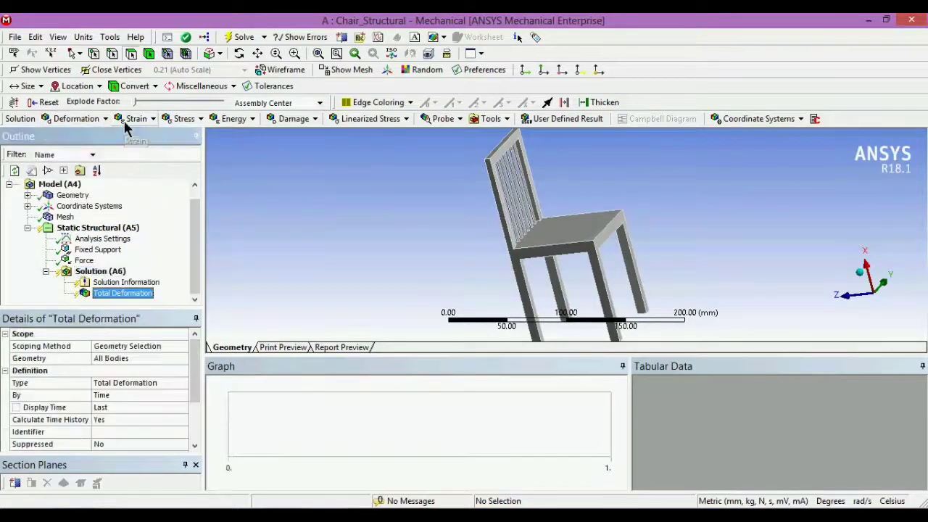
pyautogui.click(125, 123)
pyautogui.click(134, 135)
pyautogui.click(170, 123)
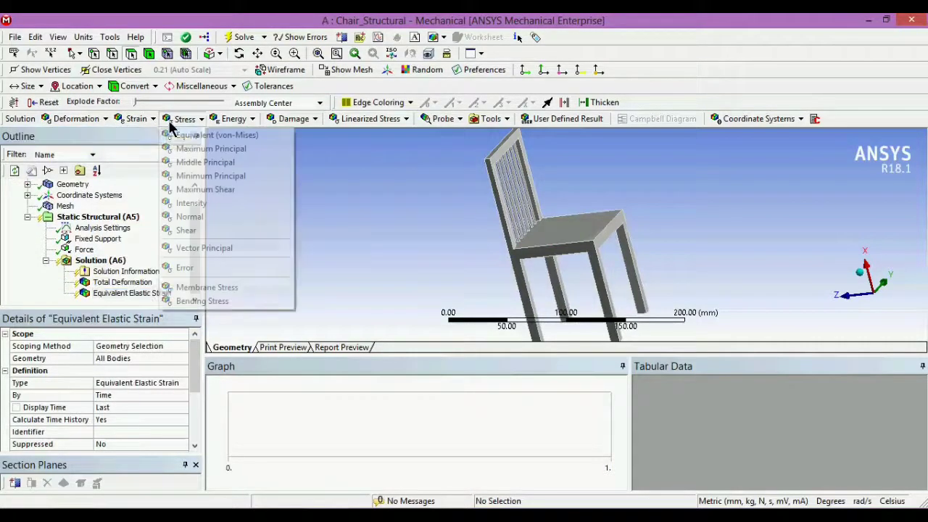
pyautogui.click(190, 135)
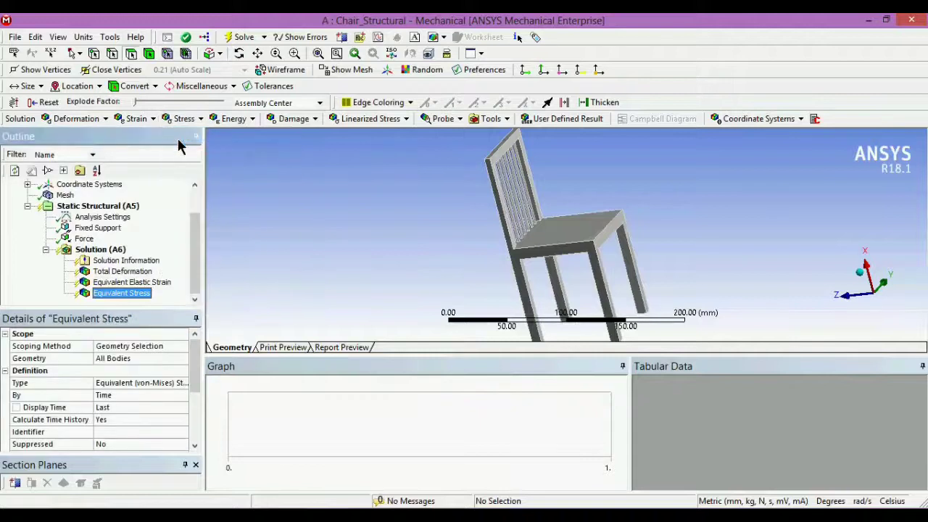
pyautogui.click(235, 41)
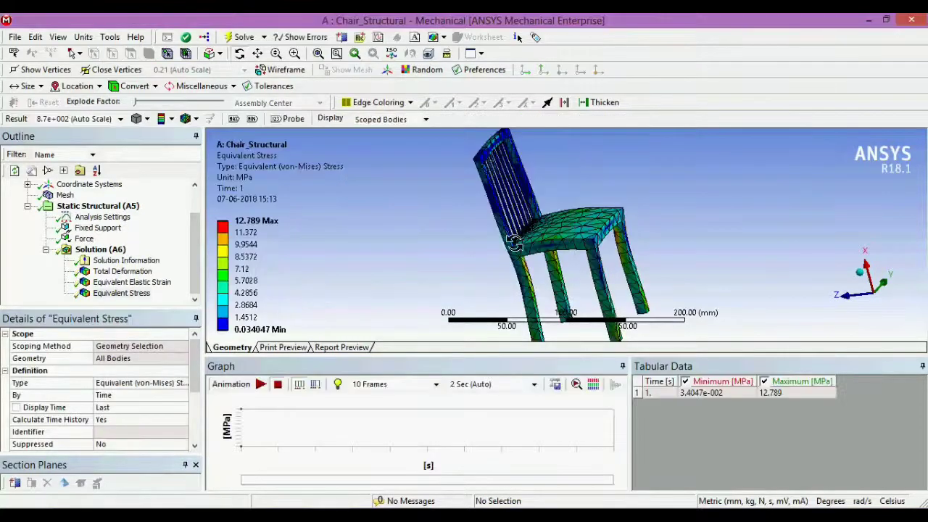
# Examine the equivalent stress distribution on the whole chair and play its animation in an enlarged model view.
pyautogui.moveTo(739, 271); pyautogui.dragTo(700, 275)
pyautogui.moveTo(732, 229); pyautogui.dragTo(674, 241)
pyautogui.scroll(-2, 674, 241)
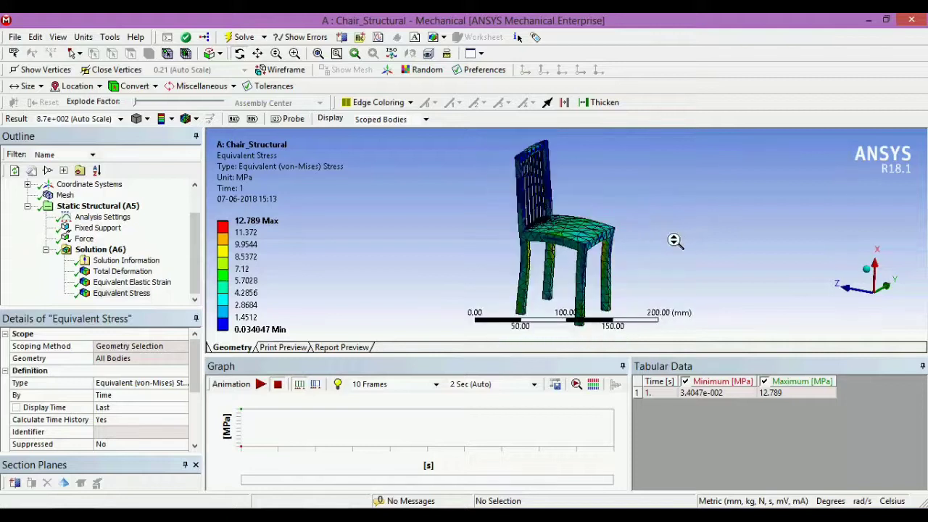
pyautogui.click(260, 385)
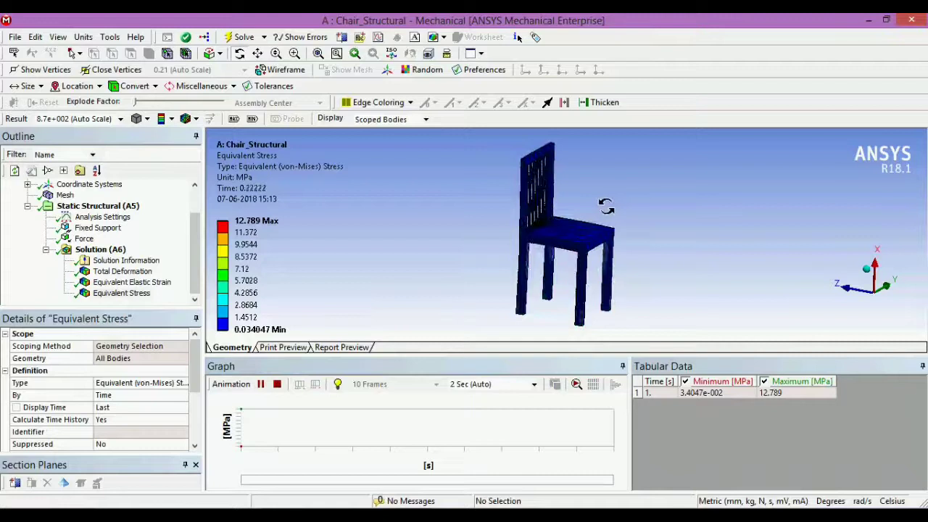
pyautogui.moveTo(547, 356); pyautogui.dragTo(560, 429)
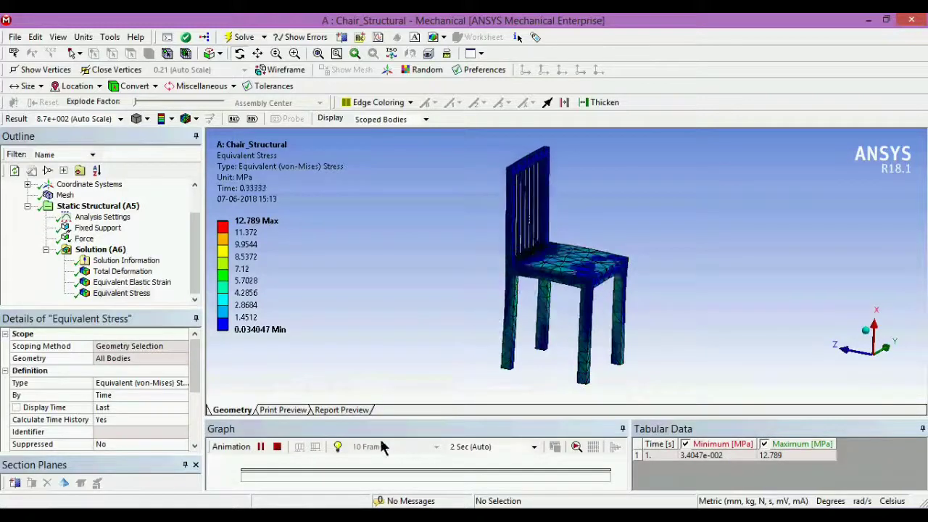
# Display the Total Deformation result, play its animation and inspect the deforming seat and backrest up close.
pyautogui.click(118, 275)
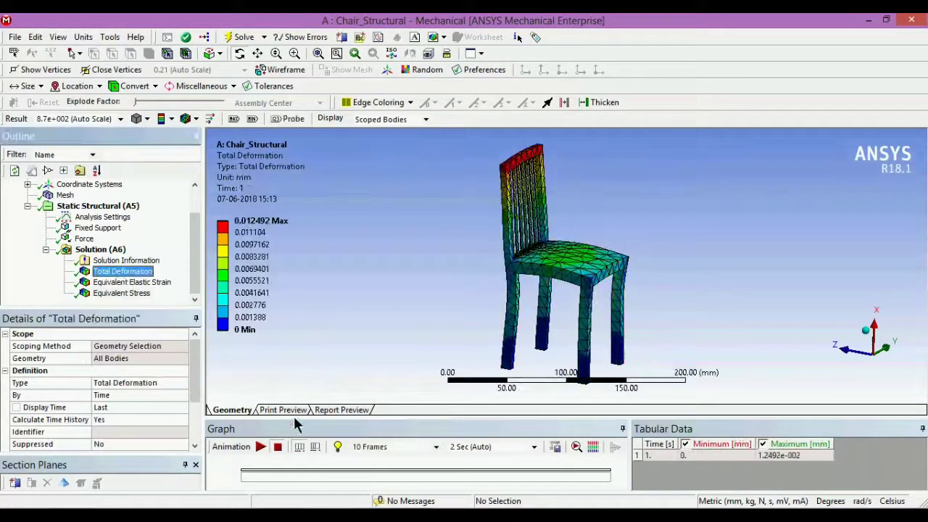
pyautogui.click(261, 447)
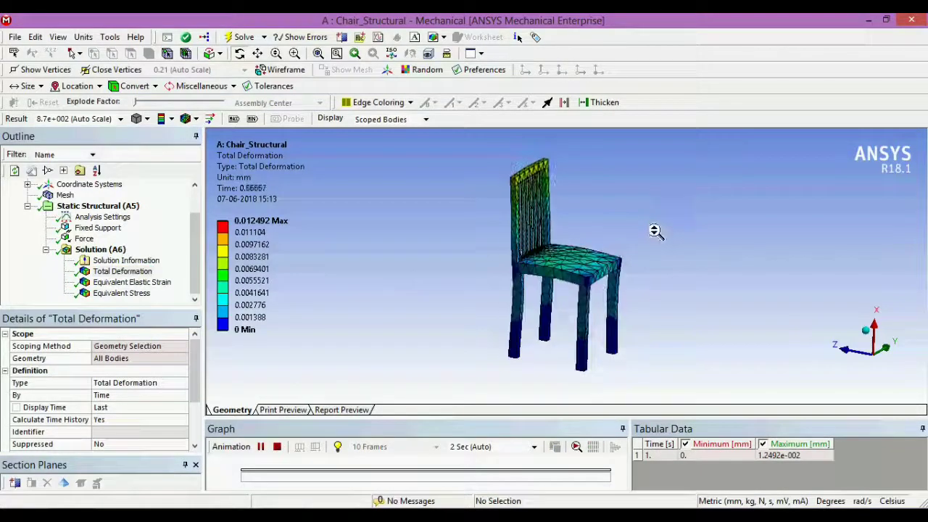
pyautogui.moveTo(655, 229); pyautogui.dragTo(594, 232)
pyautogui.scroll(3, 591, 239)
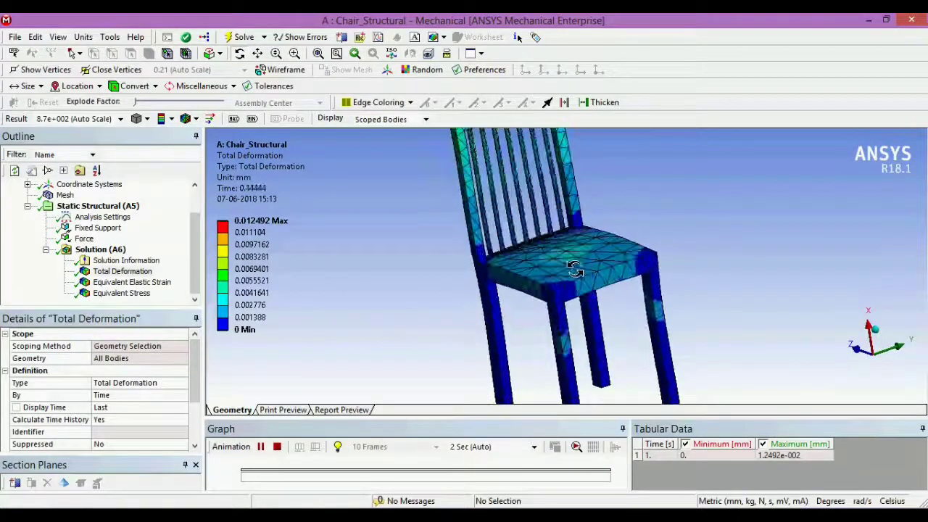
pyautogui.scroll(-3, 576, 265)
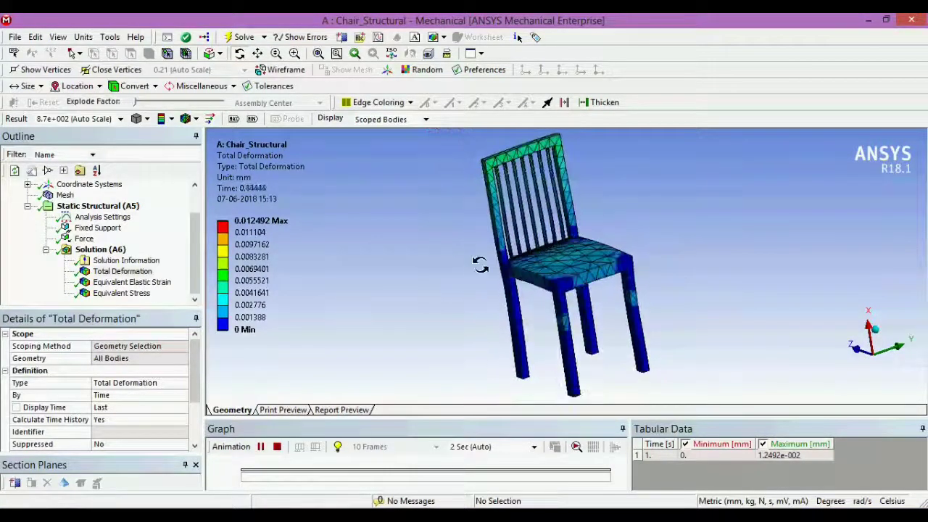
# Display the Equivalent Elastic Strain result, play its animation and stop it again.
pyautogui.click(142, 283)
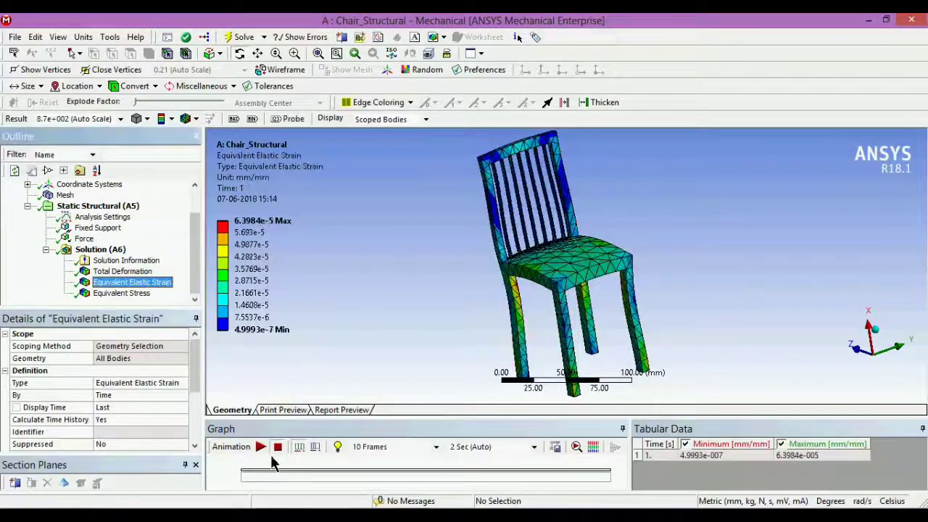
pyautogui.click(261, 449)
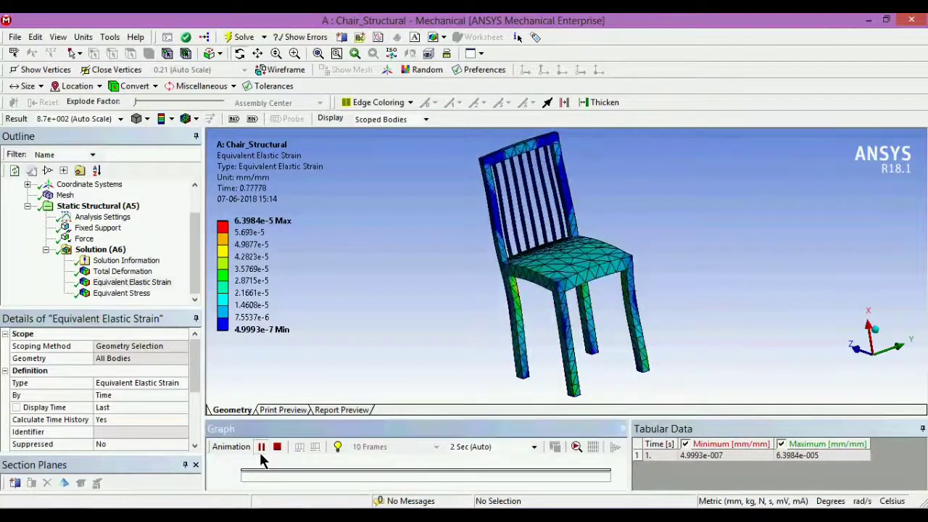
pyautogui.click(261, 447)
# Fill in the project's title page with the author's name, the subject Structural Analysis and Chair as Prepared for.
pyautogui.moveTo(197, 261); pyautogui.dragTo(196, 240)
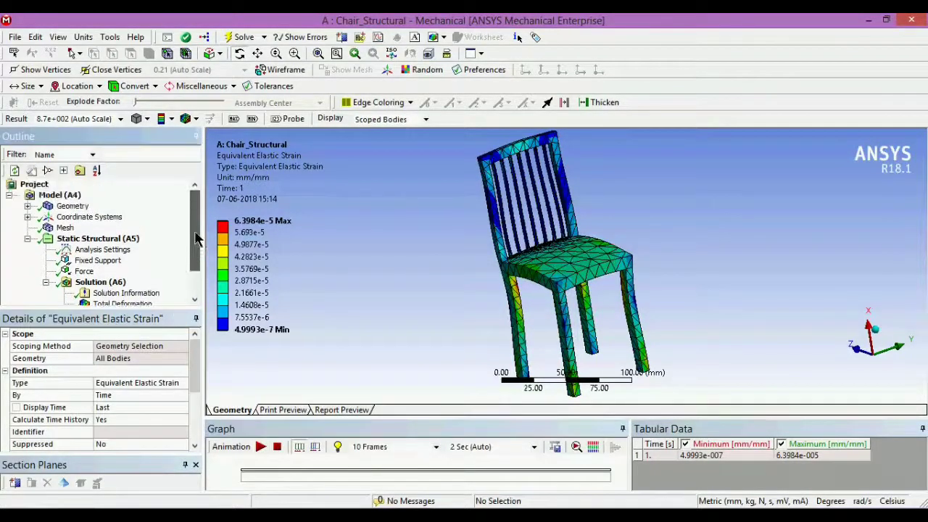
pyautogui.click(34, 184)
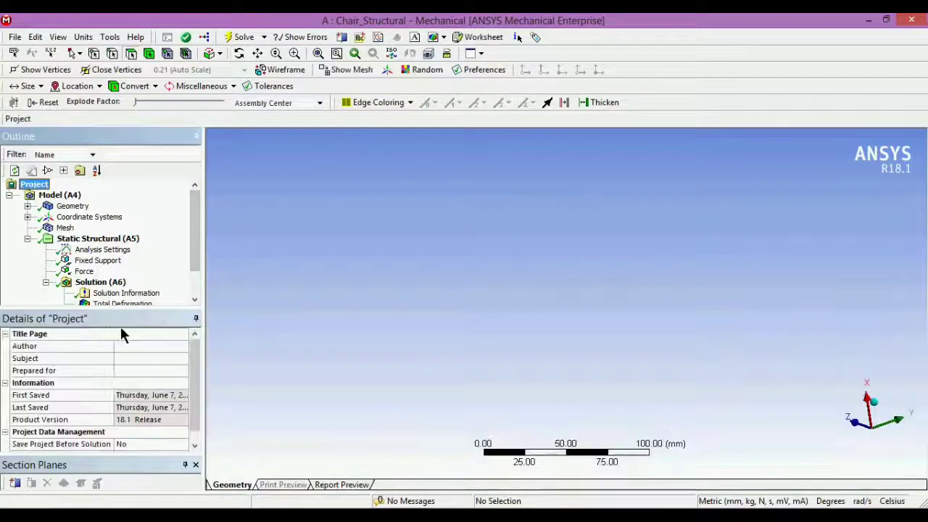
pyautogui.click(144, 353)
pyautogui.write('Yash Lad')
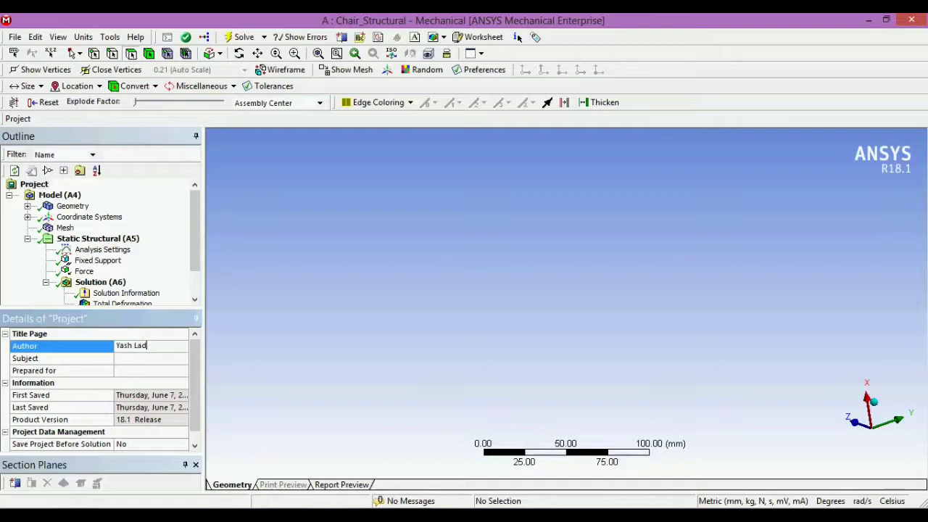
pyautogui.click(133, 358)
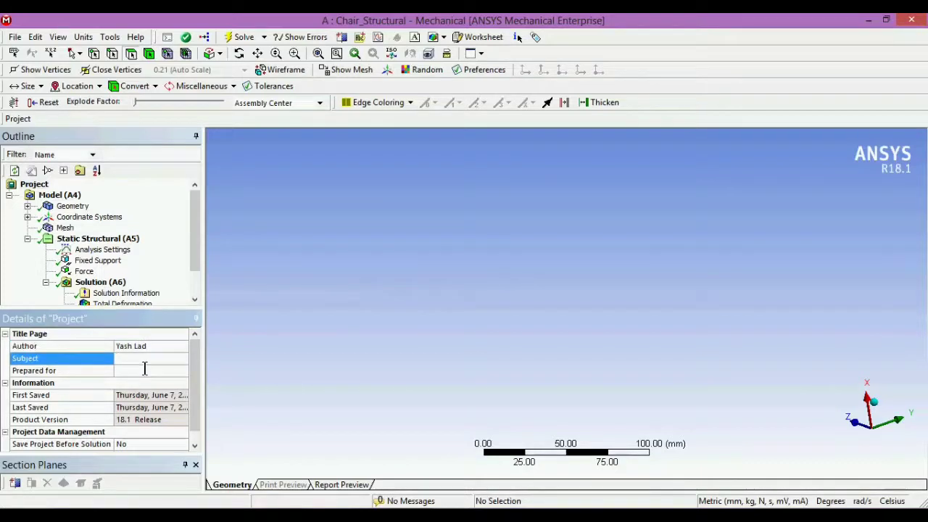
pyautogui.write('Structural Analysis')
pyautogui.click(124, 373)
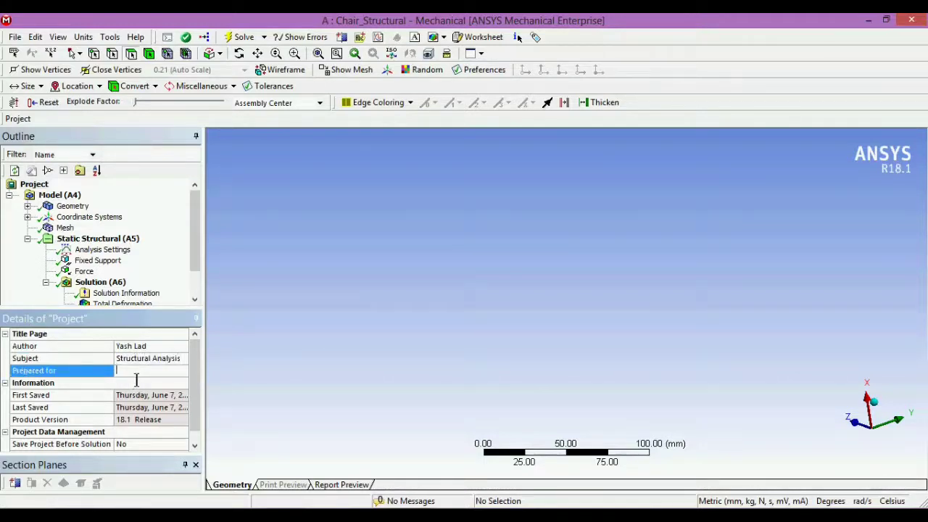
pyautogui.write('C')
pyautogui.press('Return')
pyautogui.scroll(-1, 198, 392)
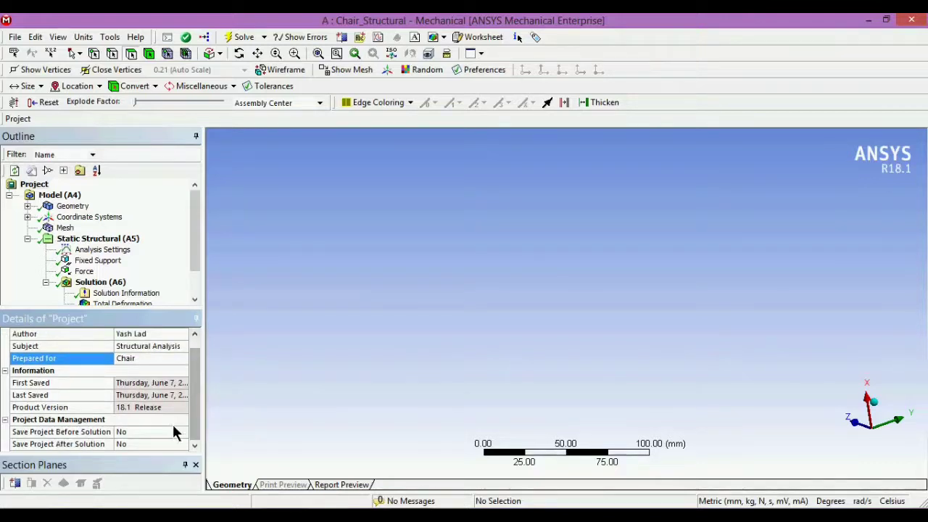
# Set both Save Project Before Solution and Save Project After Solution to Yes in the project details.
pyautogui.click(174, 432)
pyautogui.click(183, 432)
pyautogui.click(179, 457)
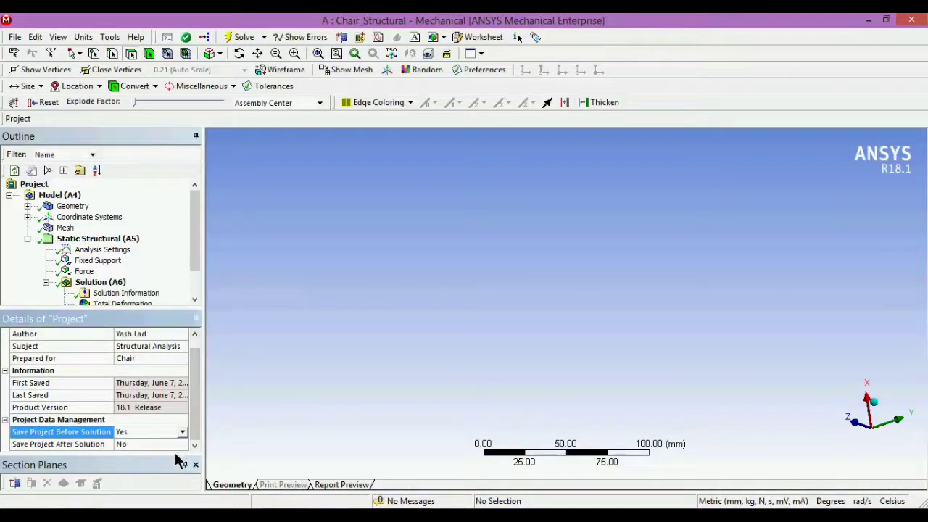
pyautogui.click(174, 444)
pyautogui.click(183, 444)
pyautogui.click(174, 461)
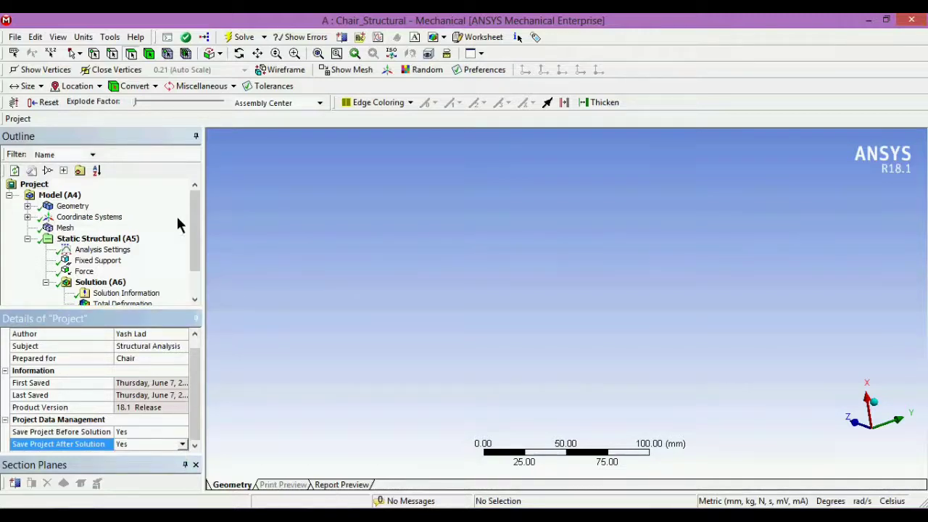
# Bring up the Total Deformation result, generate the project's report preview and look through its beginning.
pyautogui.moveTo(196, 232); pyautogui.dragTo(196, 253)
pyautogui.click(135, 272)
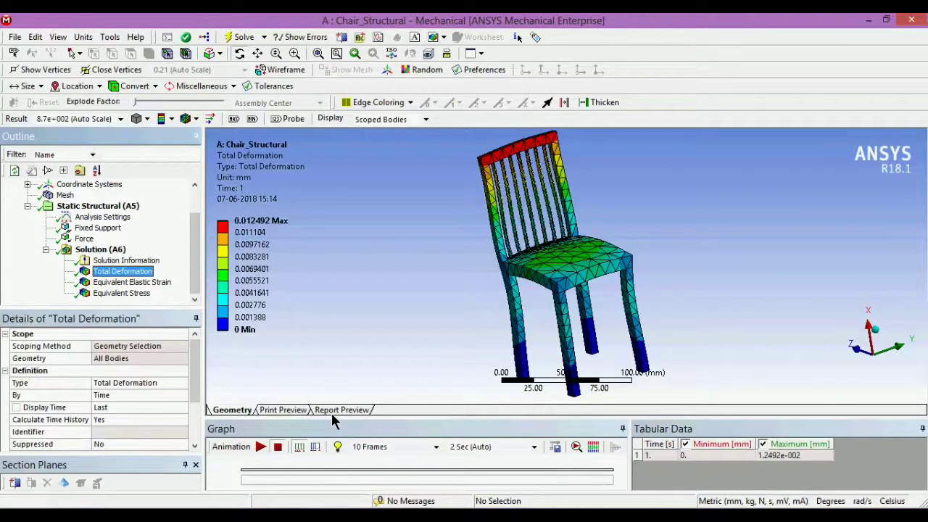
pyautogui.click(333, 413)
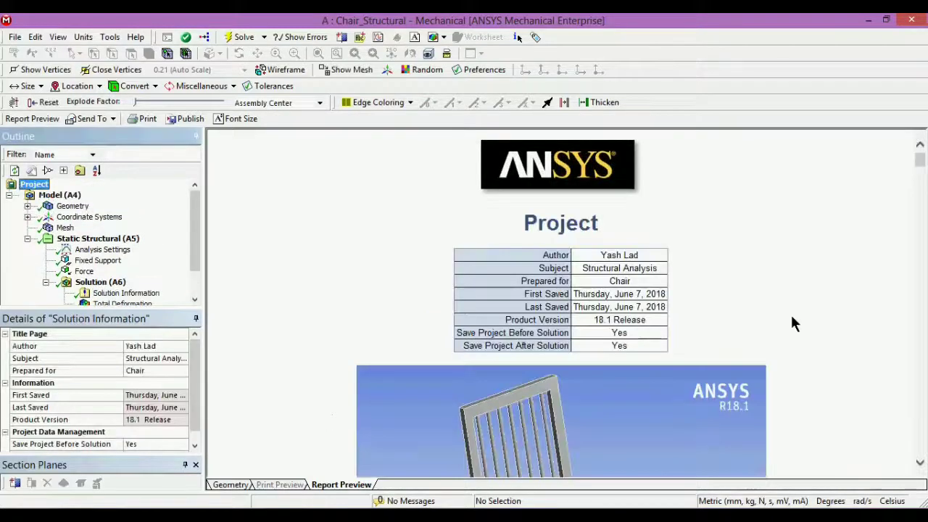
pyautogui.moveTo(919, 168)
pyautogui.mouseDown()
pyautogui.moveTo(920, 318)
pyautogui.moveTo(919, 161)
pyautogui.moveTo(910, 166)
pyautogui.mouseUp()
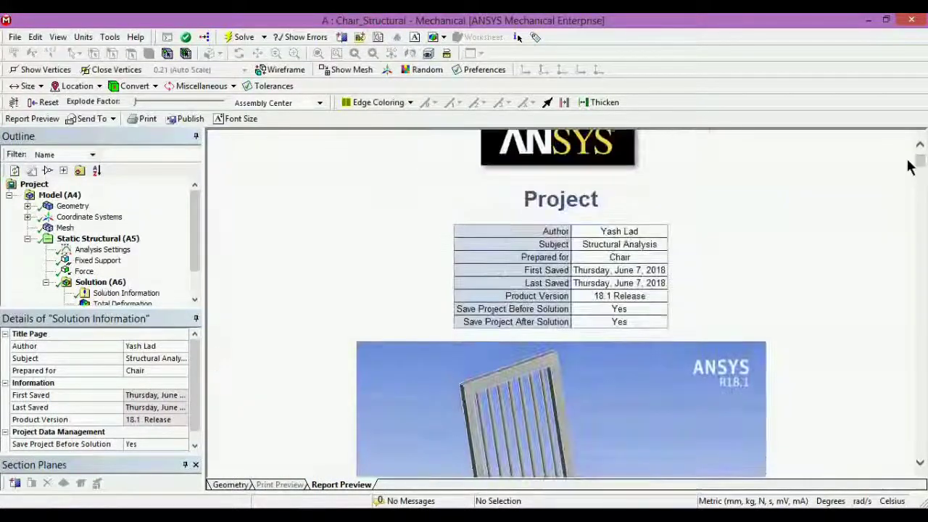
# Check the chair's mesh in the geometry view, regenerate the report preview and look through it to the material tables at its end.
pyautogui.click(72, 229)
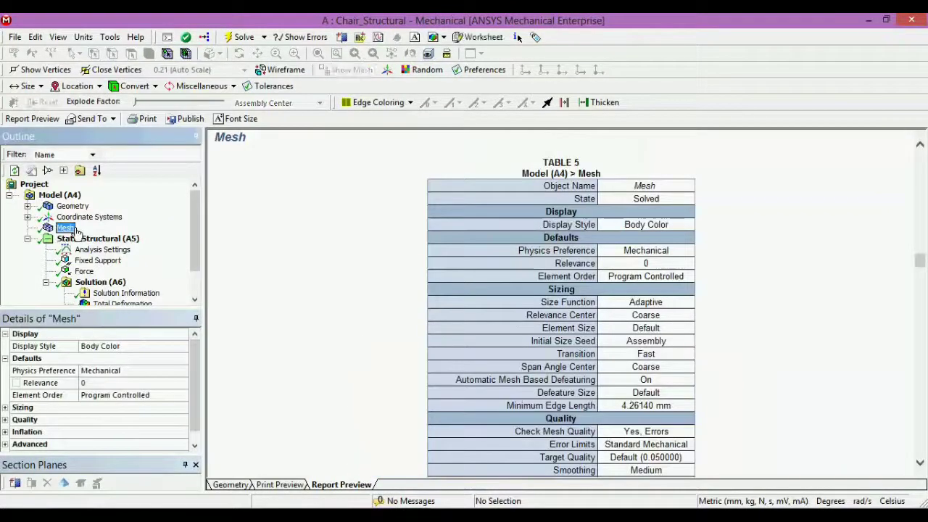
pyautogui.click(231, 485)
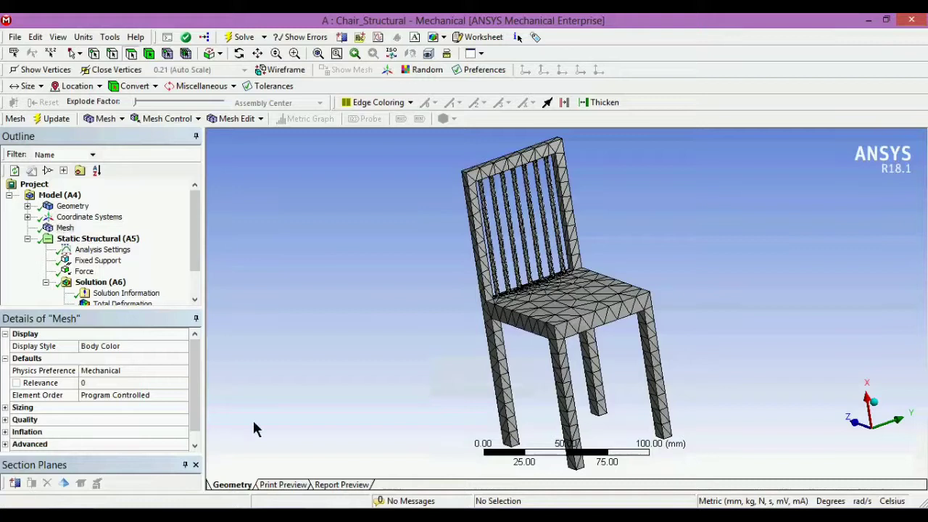
pyautogui.click(341, 484)
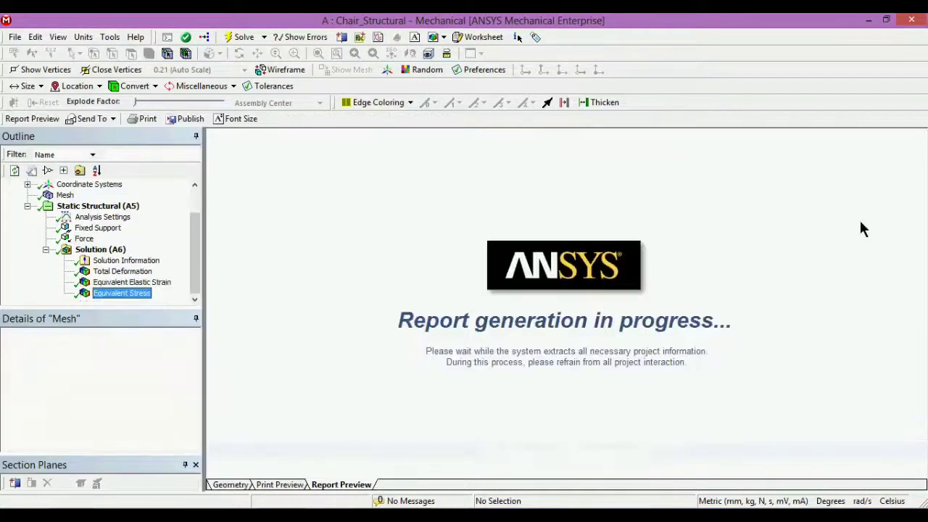
pyautogui.moveTo(921, 166); pyautogui.dragTo(921, 447)
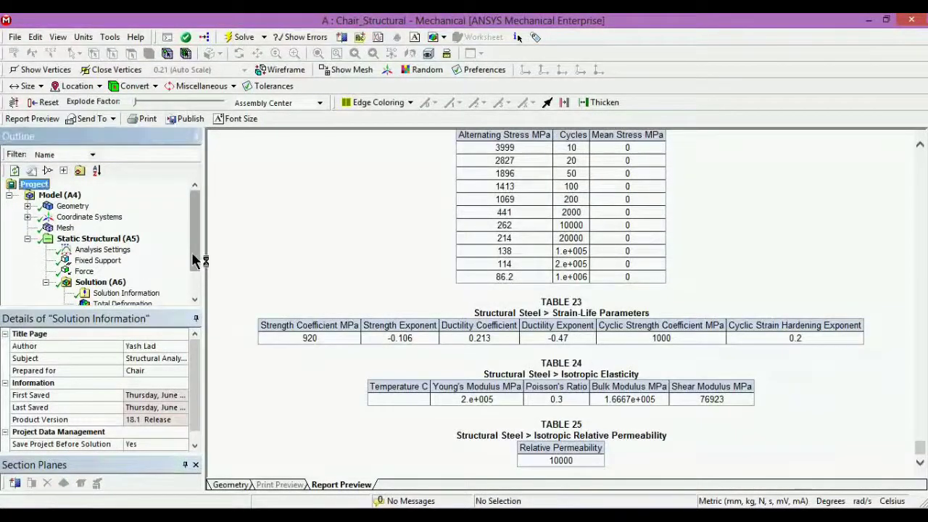
# Return to the model's geometry view and insert a figure of the chair's mesh under the Mesh object.
pyautogui.click(243, 486)
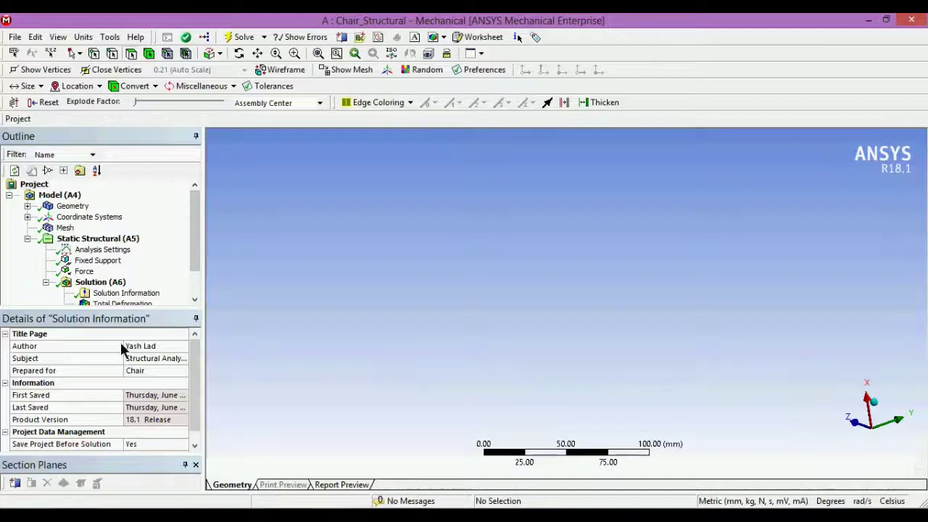
pyautogui.click(66, 228)
pyautogui.rightClick(69, 229)
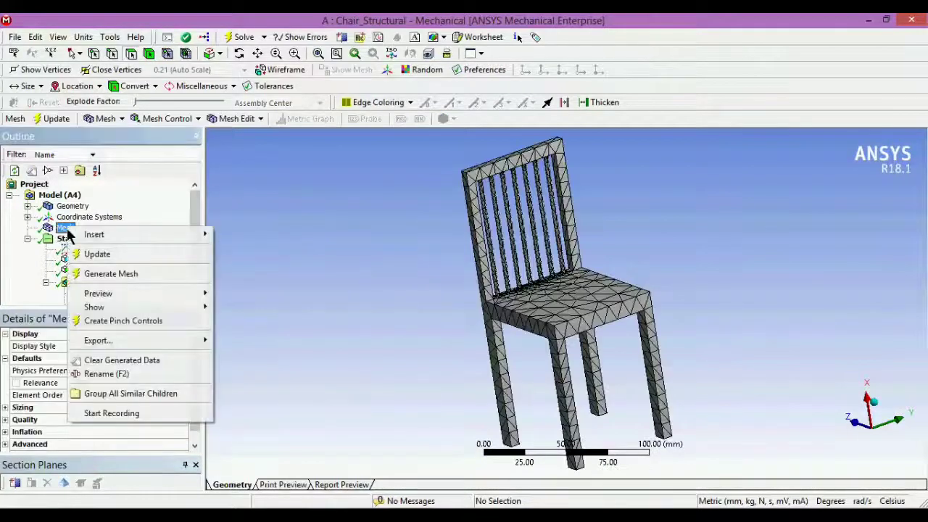
pyautogui.click(269, 143)
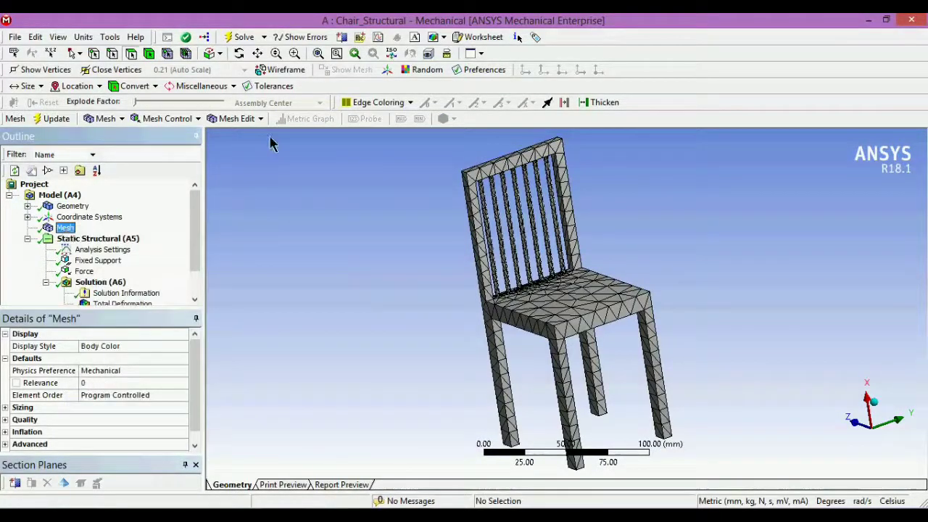
pyautogui.click(435, 37)
pyautogui.click(449, 51)
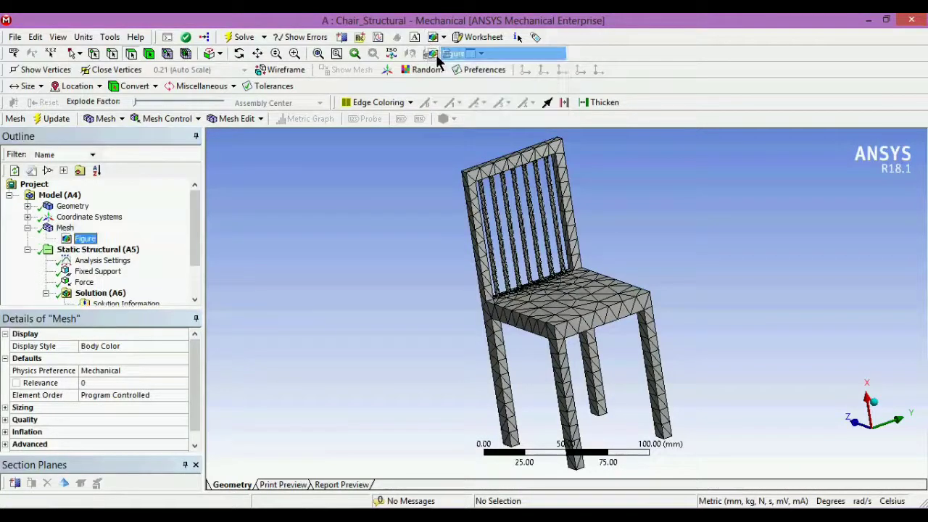
# Insert a figure of the deformed chair under the Total Deformation result.
pyautogui.moveTo(194, 253); pyautogui.dragTo(197, 294)
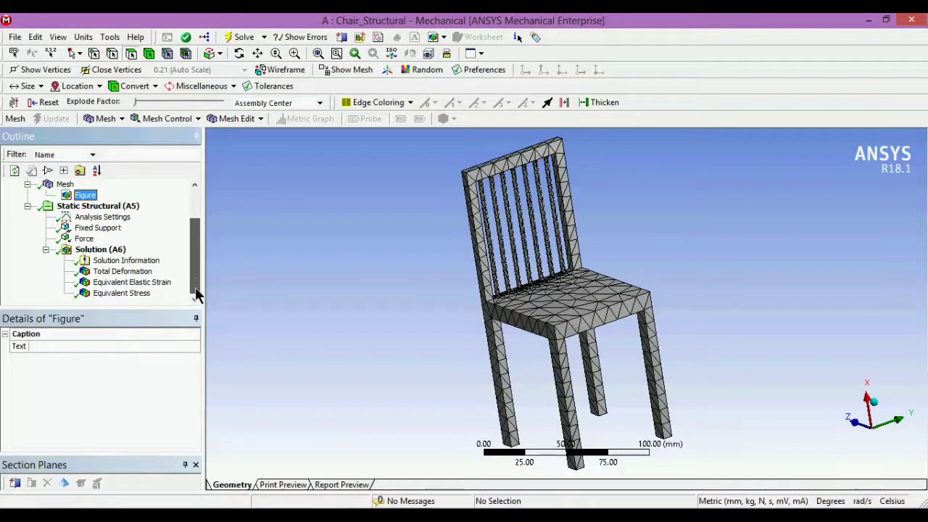
pyautogui.click(116, 271)
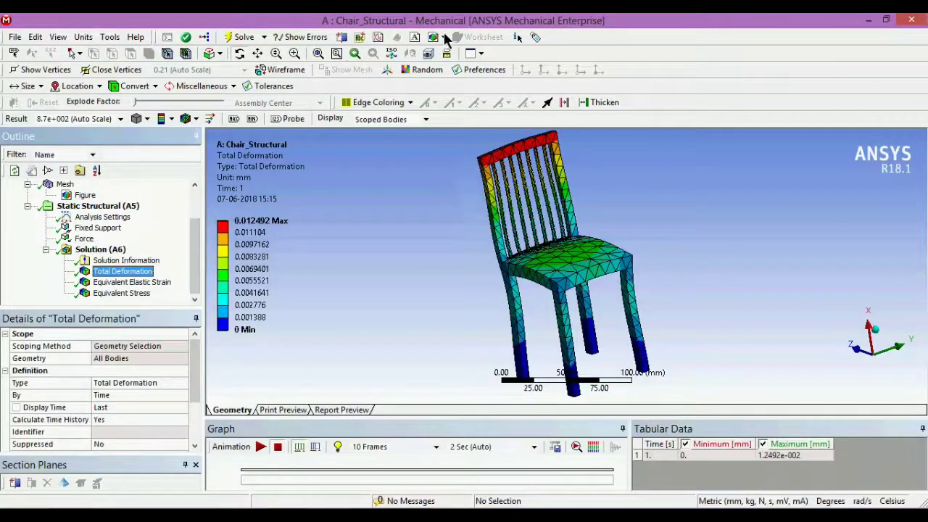
pyautogui.click(444, 37)
pyautogui.click(450, 53)
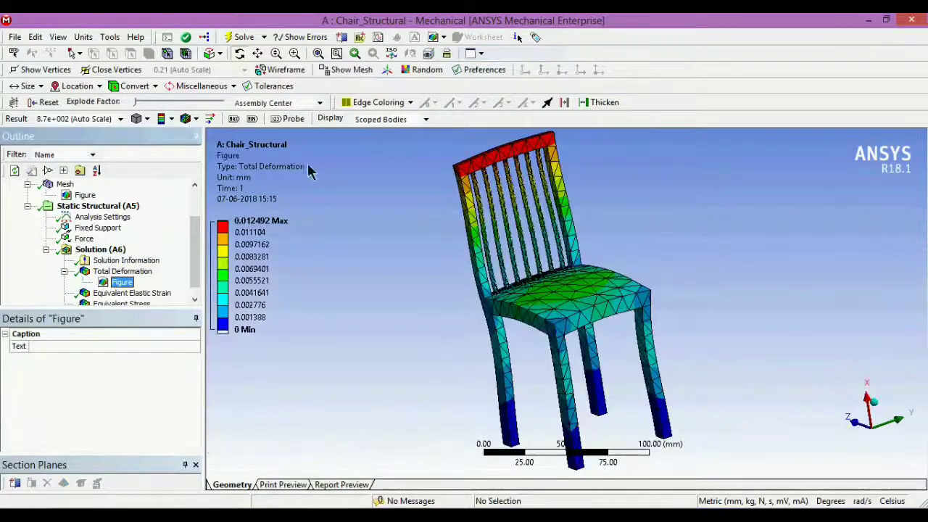
# Insert a figure of the strain plot under the Equivalent Elastic Strain result.
pyautogui.moveTo(193, 276); pyautogui.dragTo(195, 291)
pyautogui.click(151, 284)
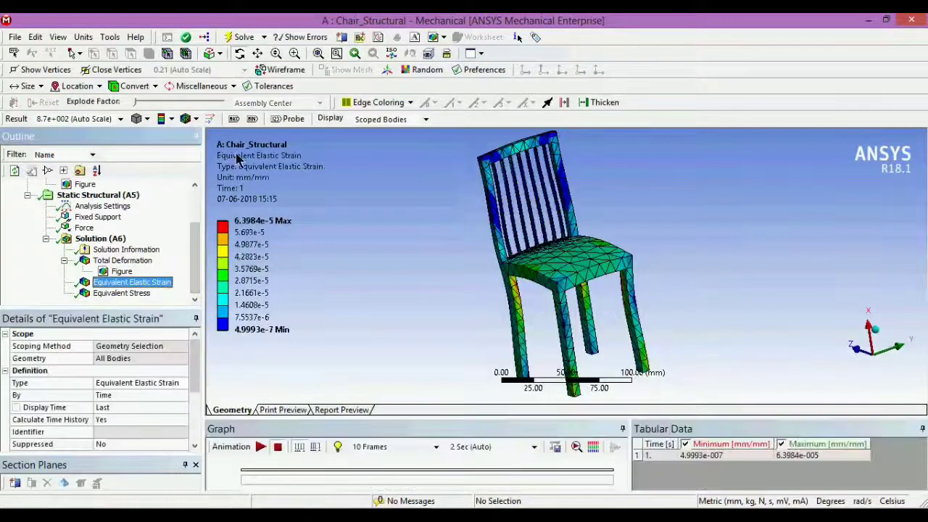
pyautogui.click(442, 37)
pyautogui.click(448, 53)
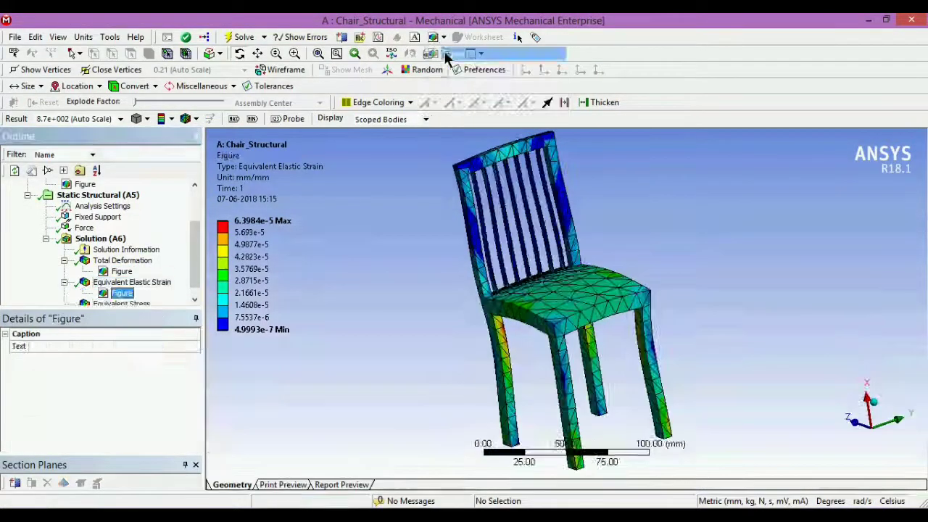
# Insert a figure of the von-Mises stress plot under the Equivalent Stress result.
pyautogui.click(194, 299)
pyautogui.click(144, 296)
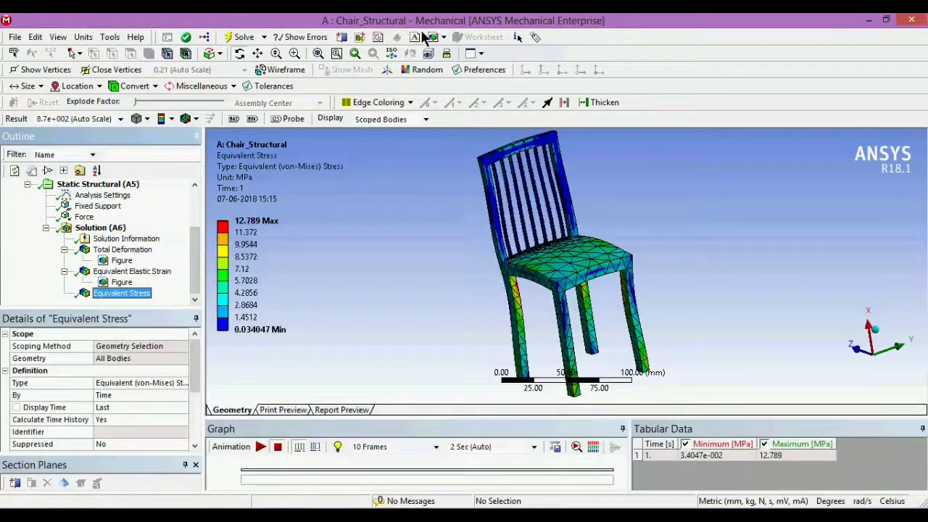
pyautogui.click(443, 37)
pyautogui.click(449, 52)
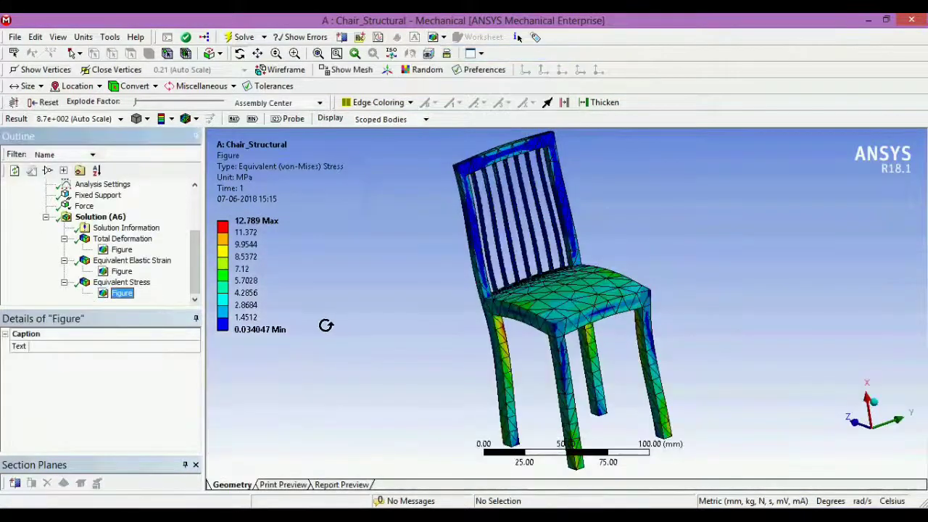
# Regenerate the report preview with the inserted figures and look through it to its end.
pyautogui.click(357, 485)
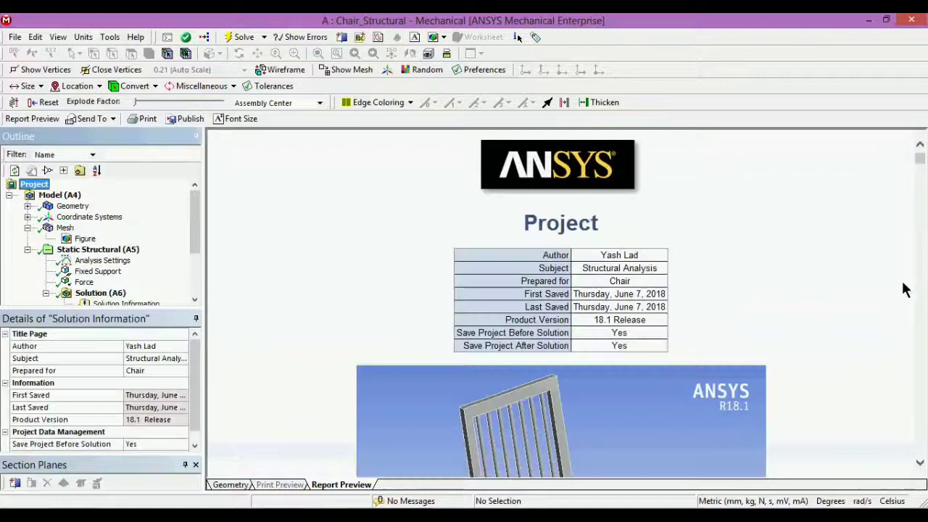
pyautogui.moveTo(918, 165); pyautogui.dragTo(918, 449)
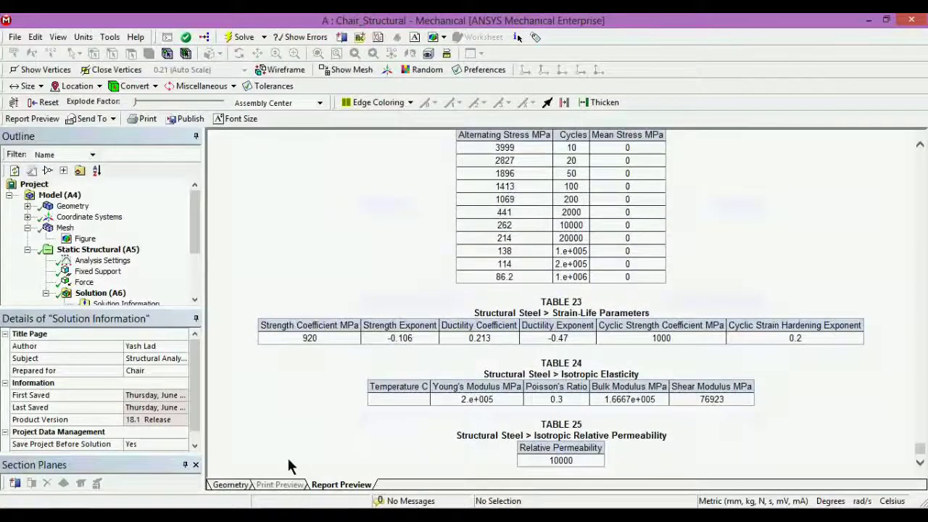
# Leave the report preview and display the Total Deformation result in the geometry view.
pyautogui.click(231, 484)
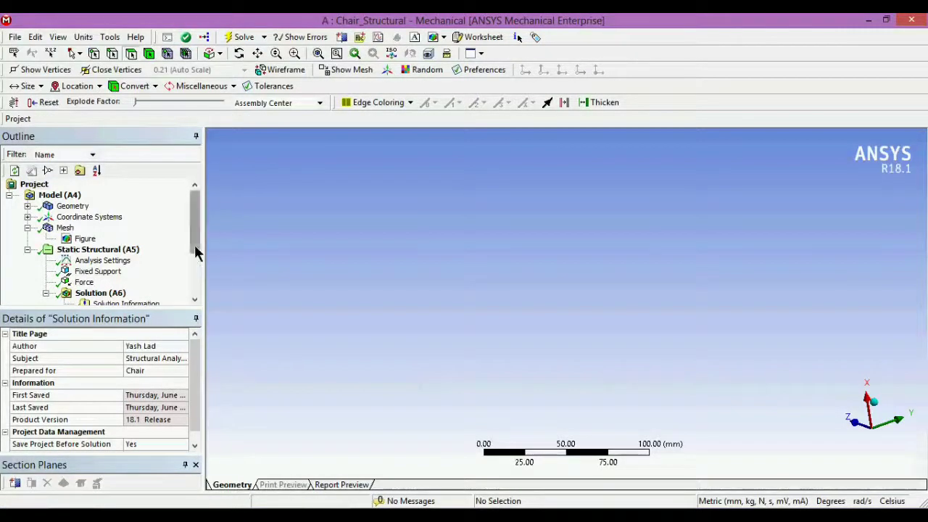
pyautogui.moveTo(195, 247); pyautogui.dragTo(198, 285)
pyautogui.click(121, 238)
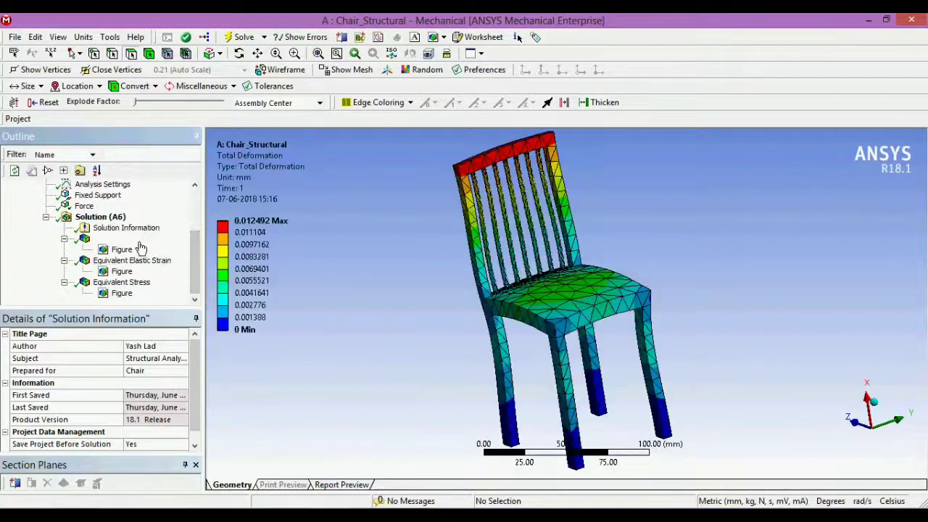